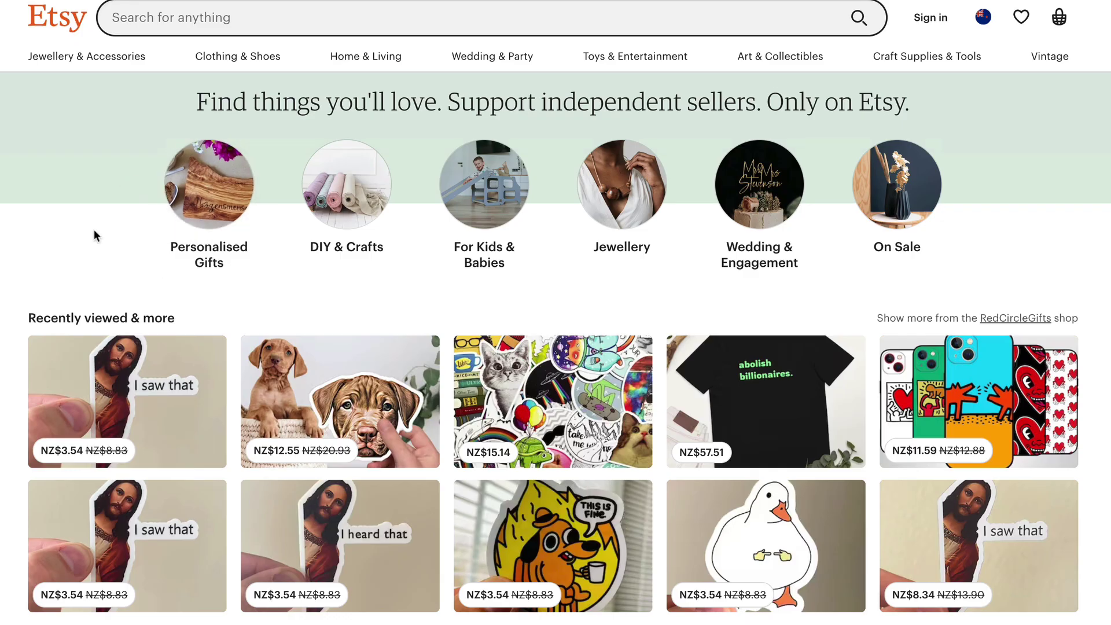
Browse the Etsy home page, including the recently viewed items, inspiration collections, gift categories and blog picks
scroll(95, 230, "down", 15)
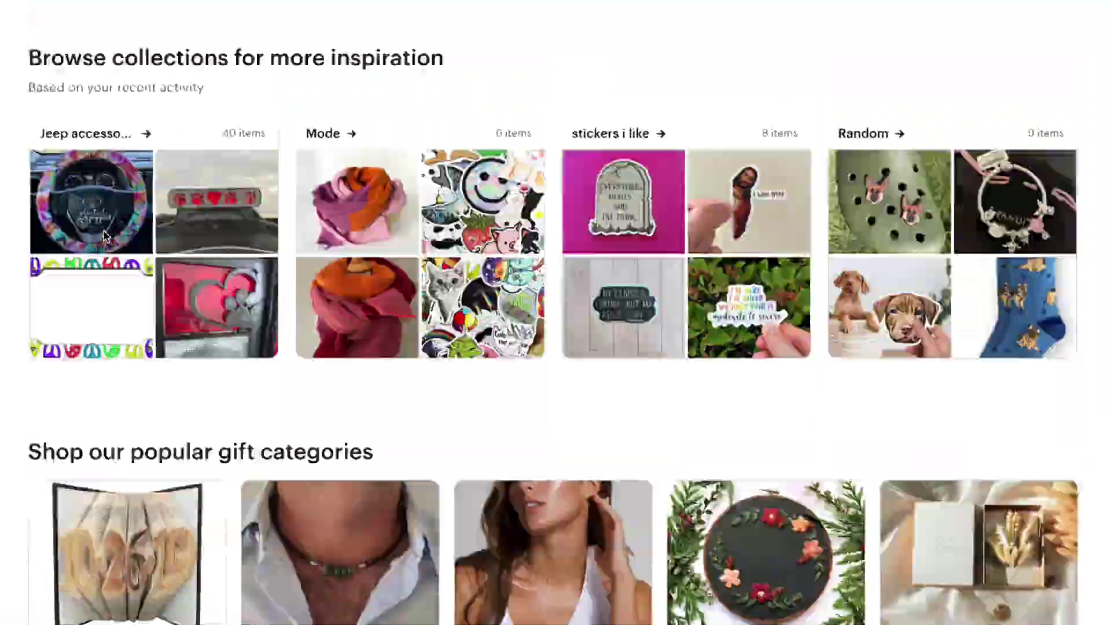
scroll(103, 236, "down", 8)
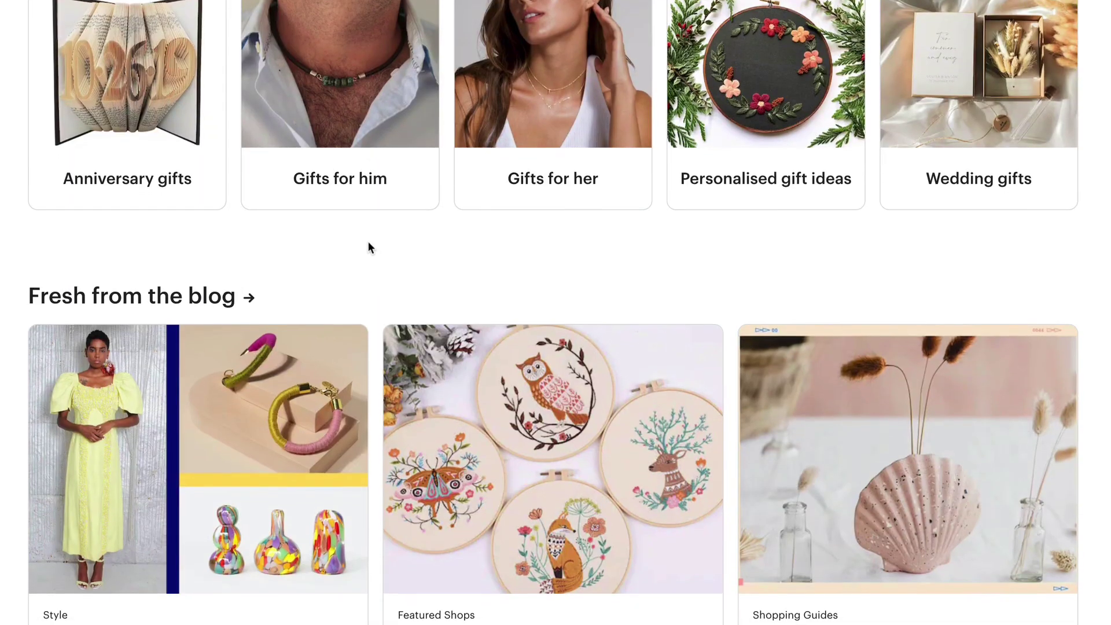
scroll(371, 248, "down", 9)
scroll(370, 247, "up", 3)
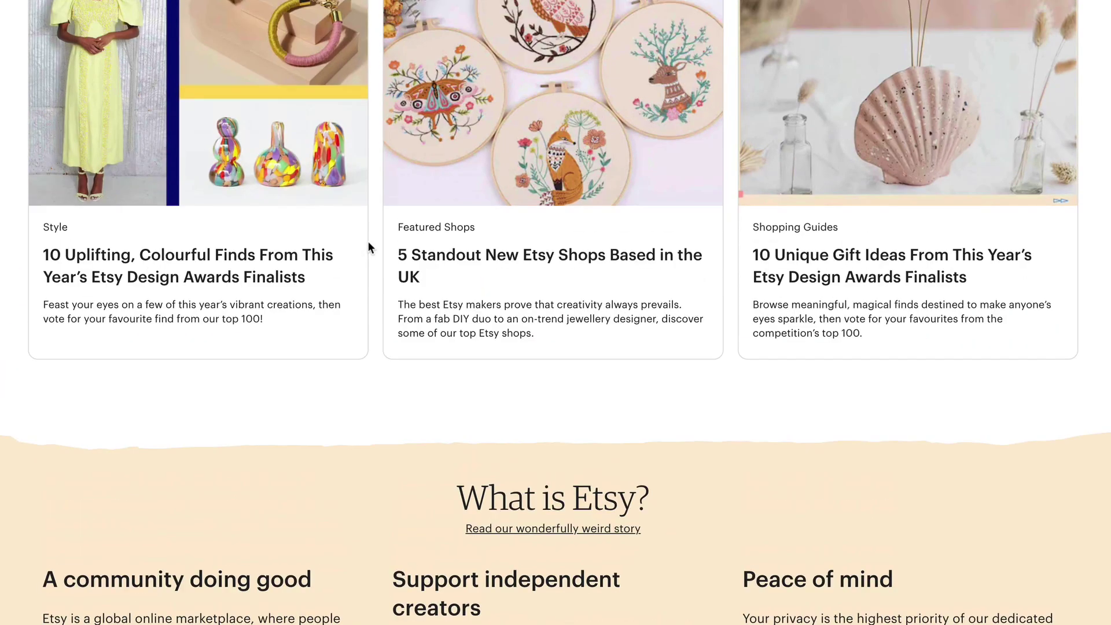
scroll(371, 248, "up", 6)
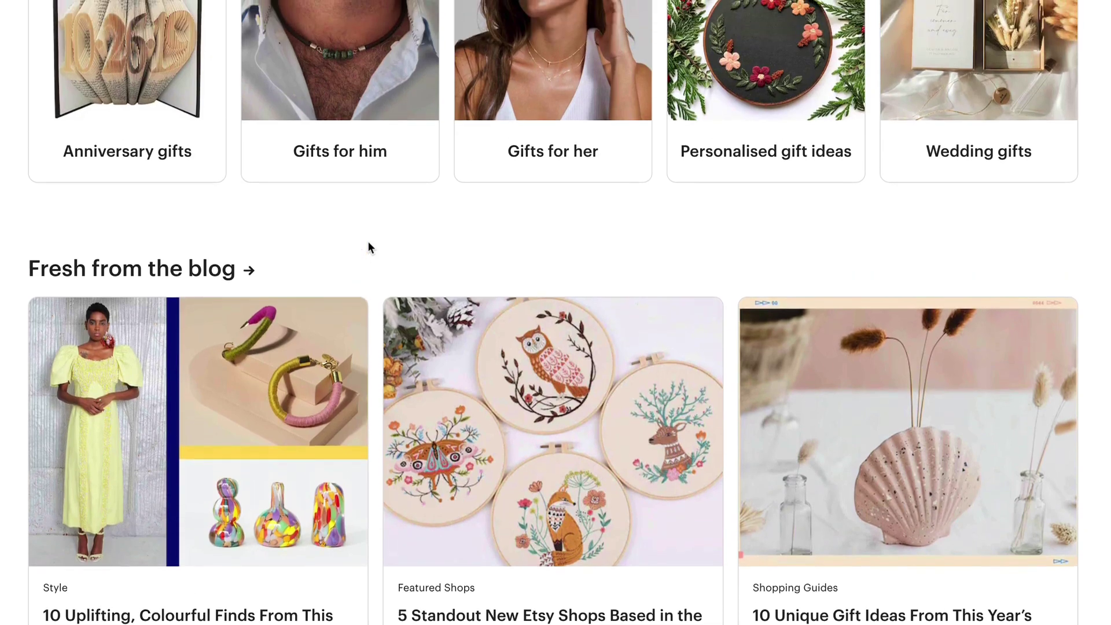
scroll(368, 243, "up", 8)
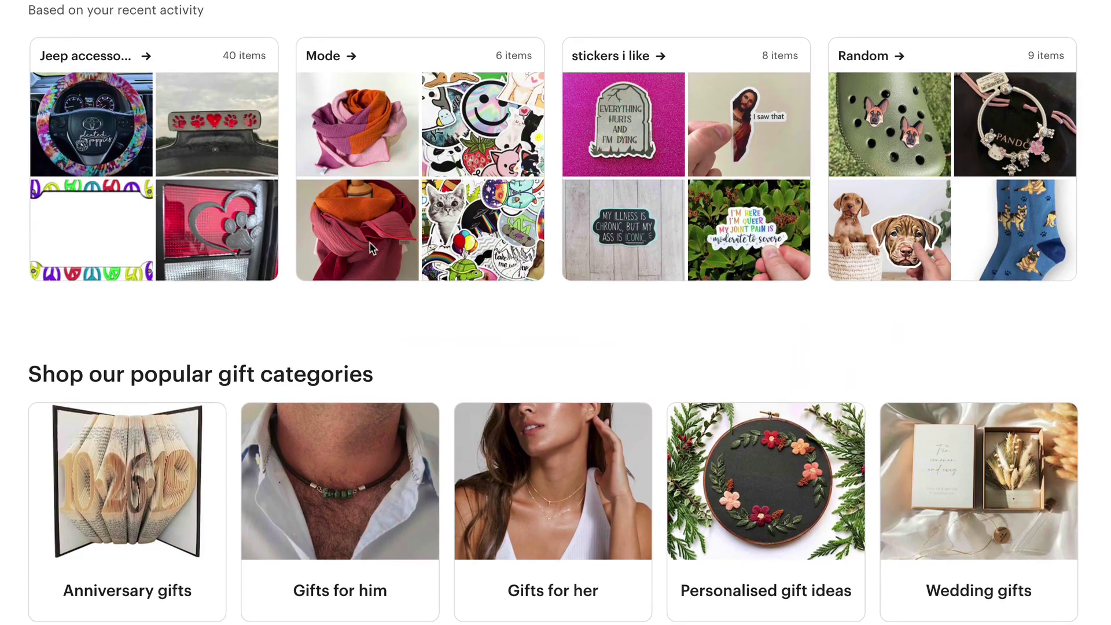
scroll(370, 248, "up", 20)
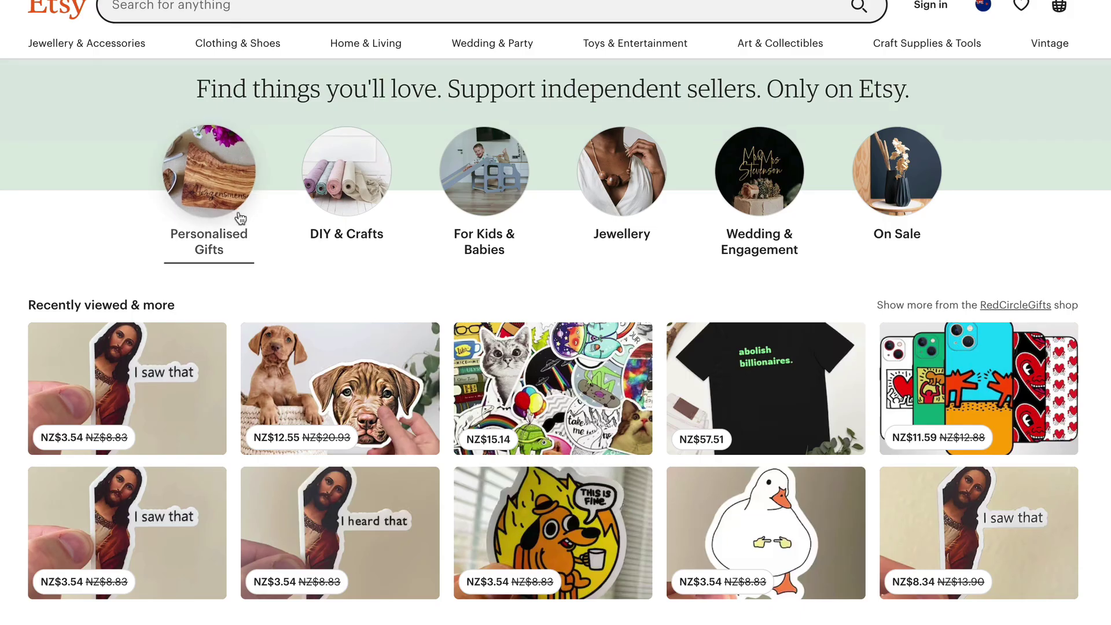
scroll(121, 216, "up", 1)
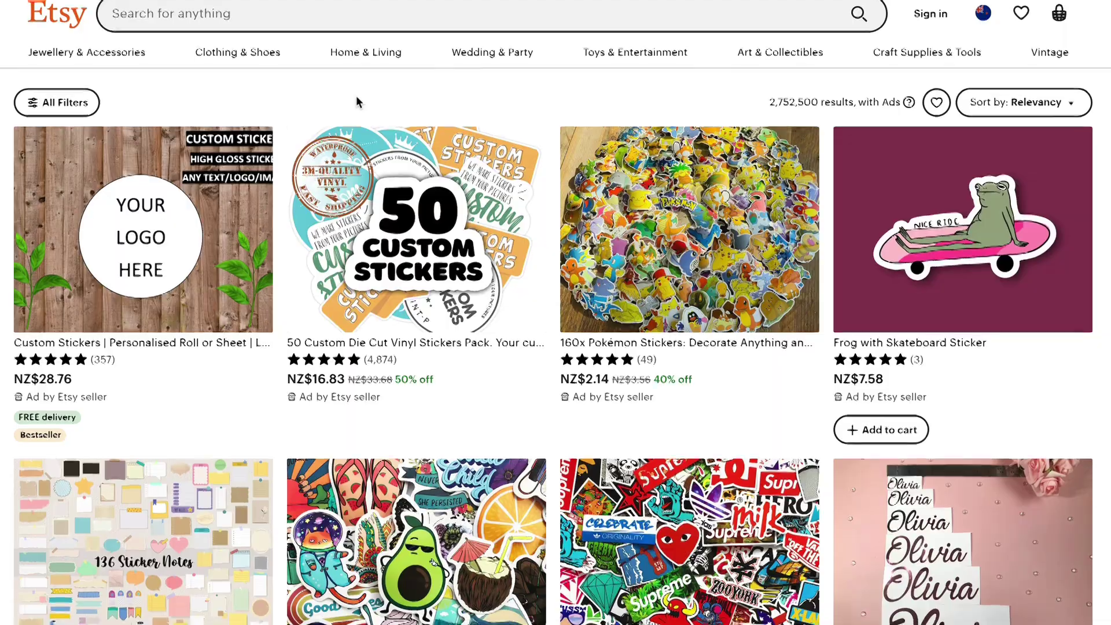
Look through the sticker search results and the RedCircleGifts shop's items, comparing designs, prices and ratings
scroll(356, 102, "down", 3)
scroll(451, 209, "down", 6)
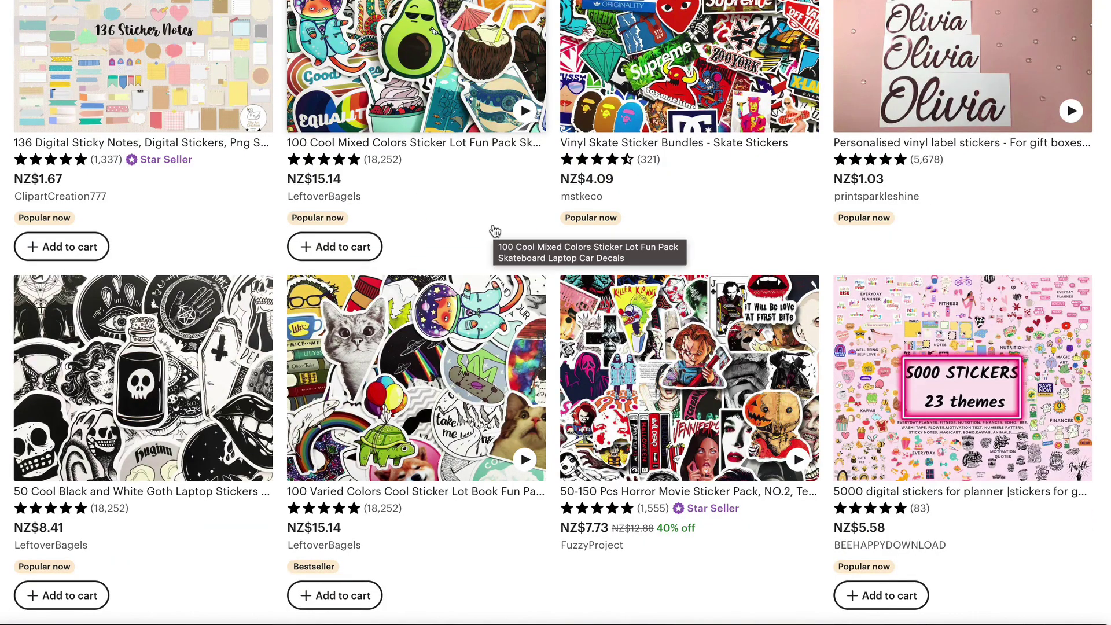
scroll(615, 230, "down", 1)
scroll(615, 230, "down", 7)
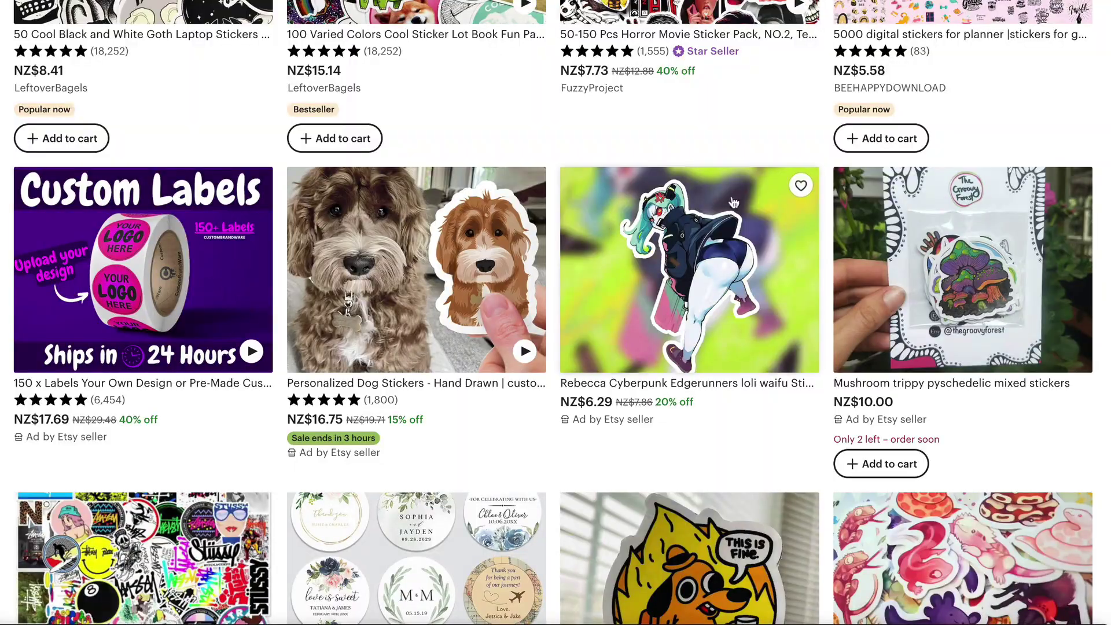
scroll(497, 247, "down", 5)
scroll(496, 248, "down", 18)
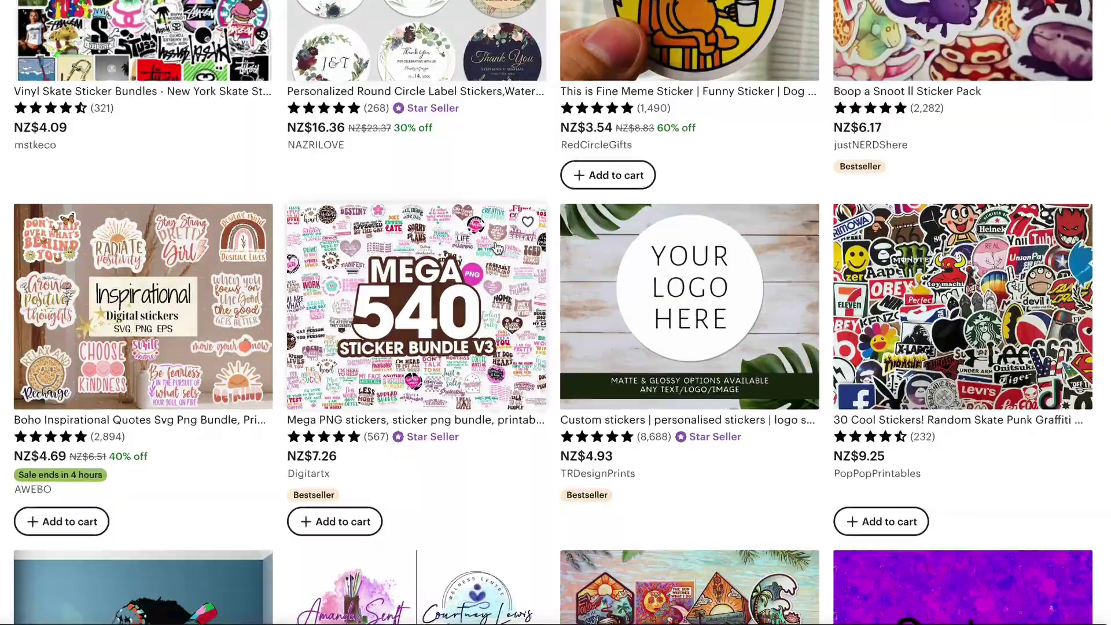
scroll(496, 248, "down", 6)
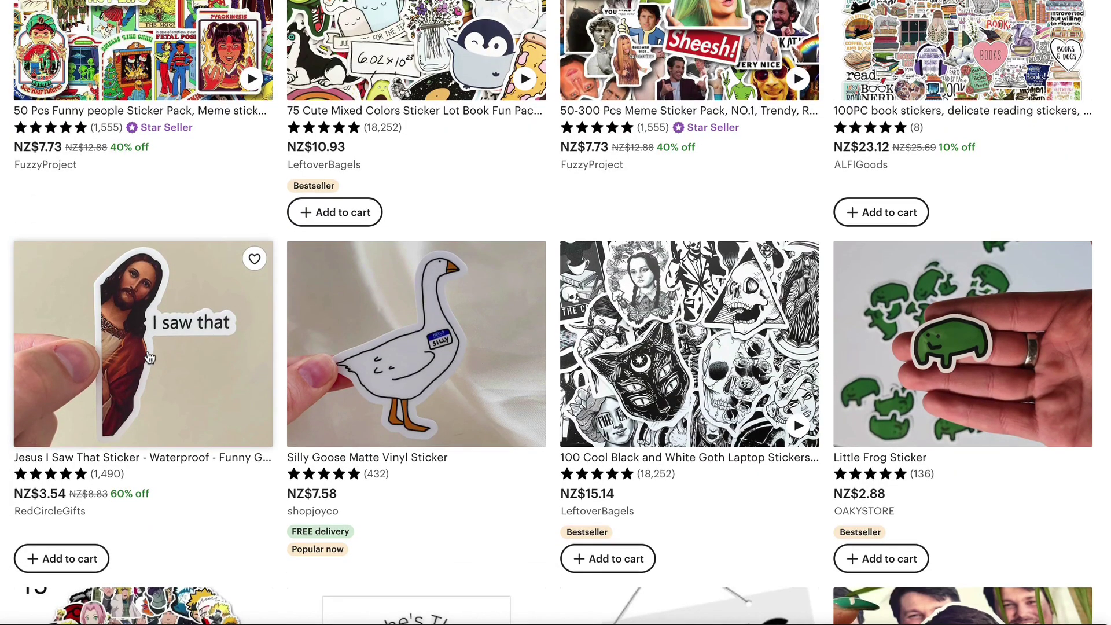
scroll(197, 342, "down", 1)
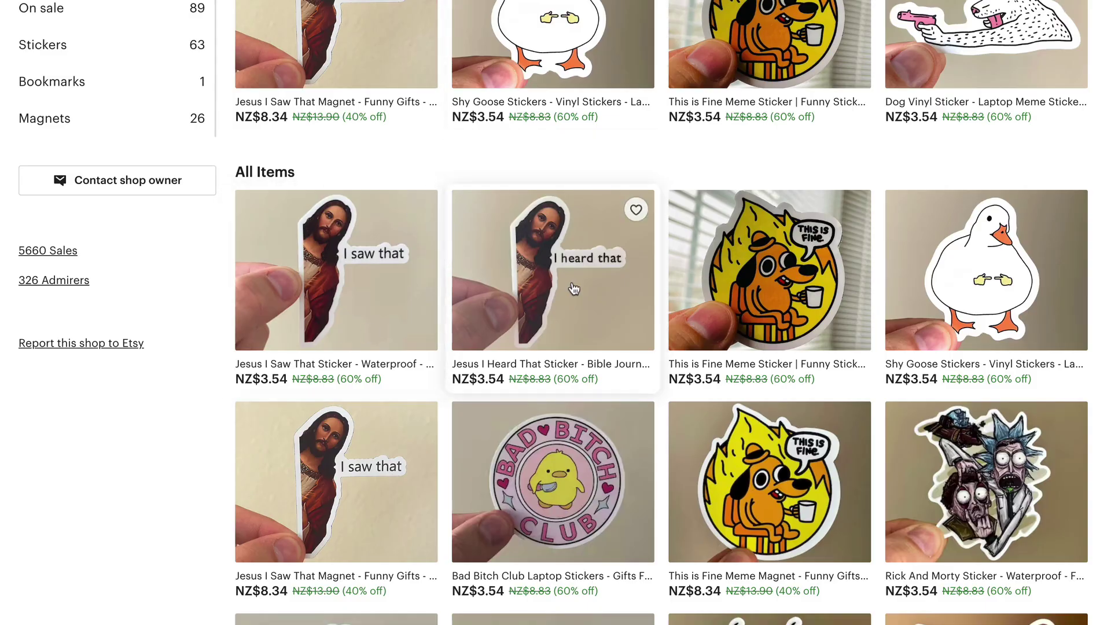
scroll(573, 289, "up", 6)
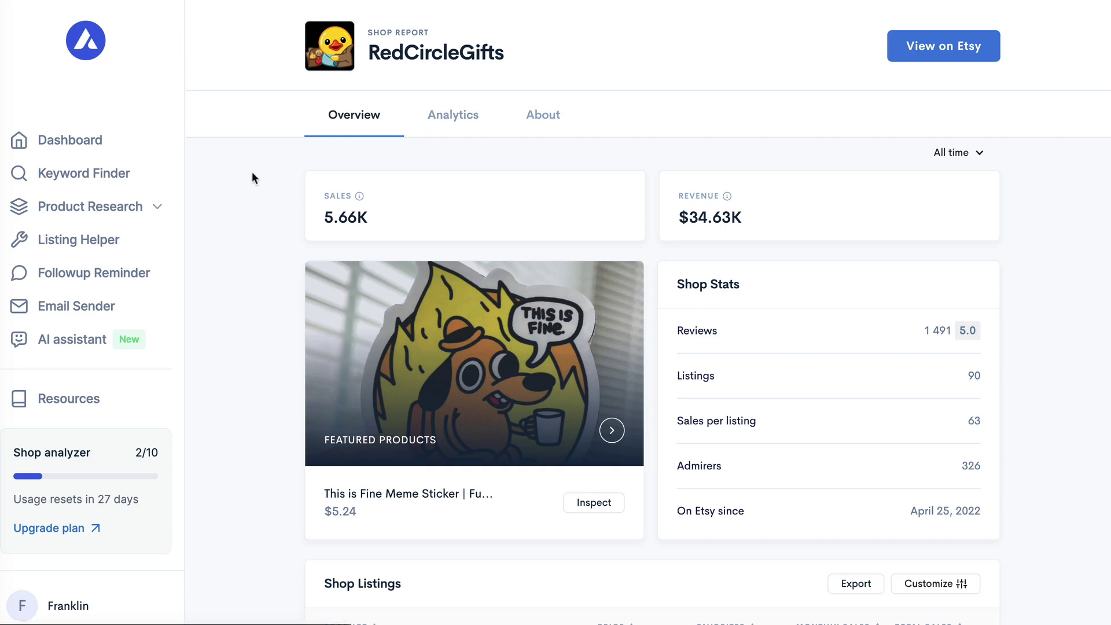
In Alura, examine the RedCircleGifts shop report, covering sales, revenue, shop stats and the best-selling listings
scroll(252, 173, "down", 2)
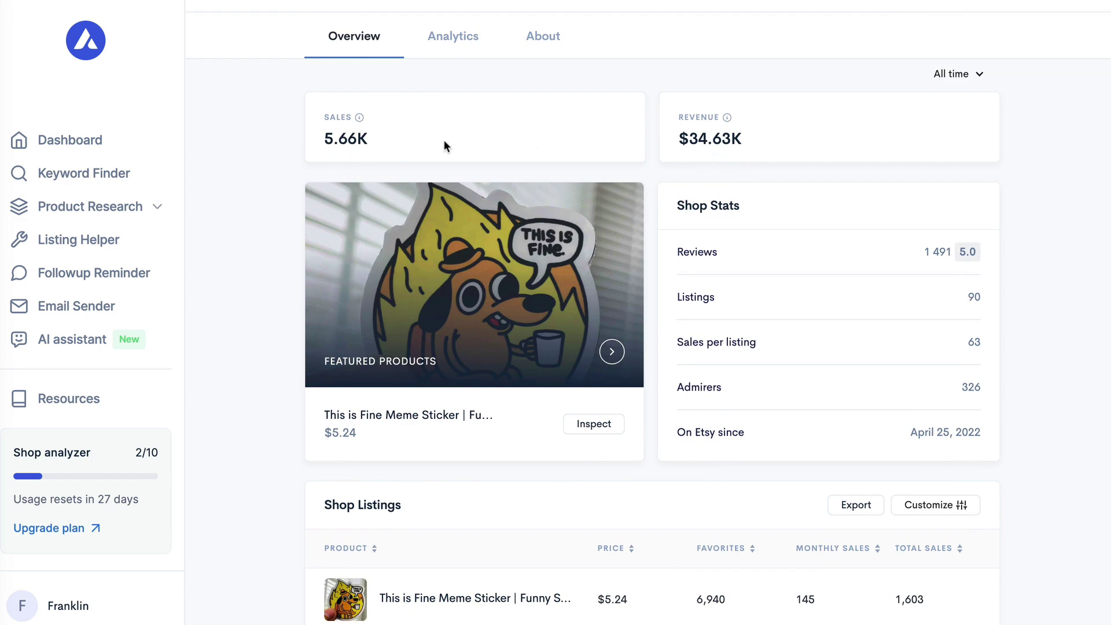
scroll(695, 133, "down", 2)
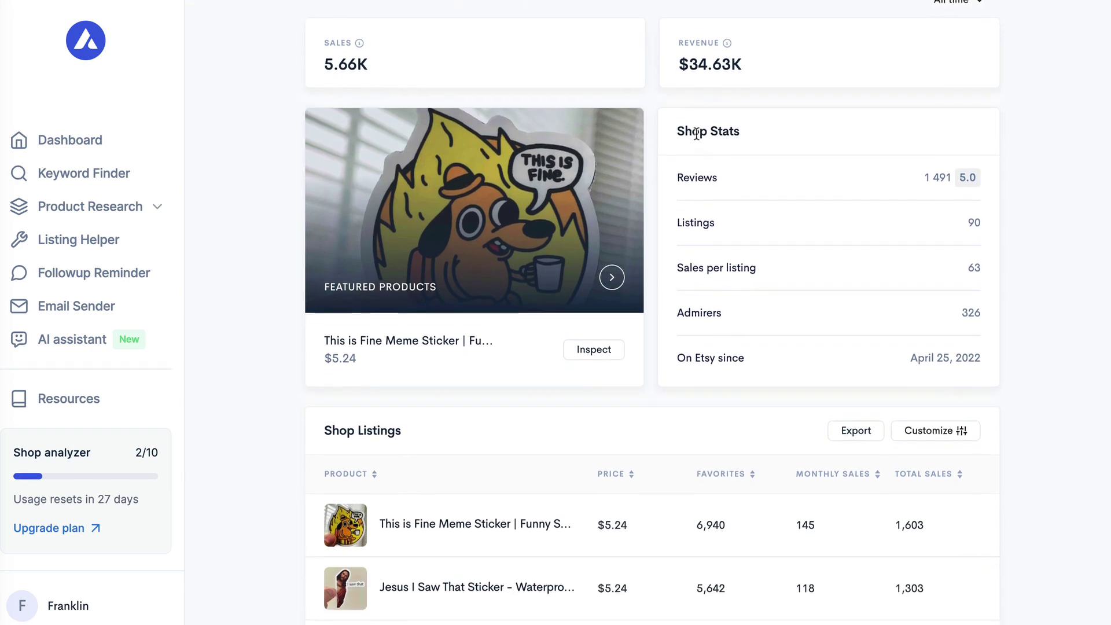
scroll(697, 133, "down", 4)
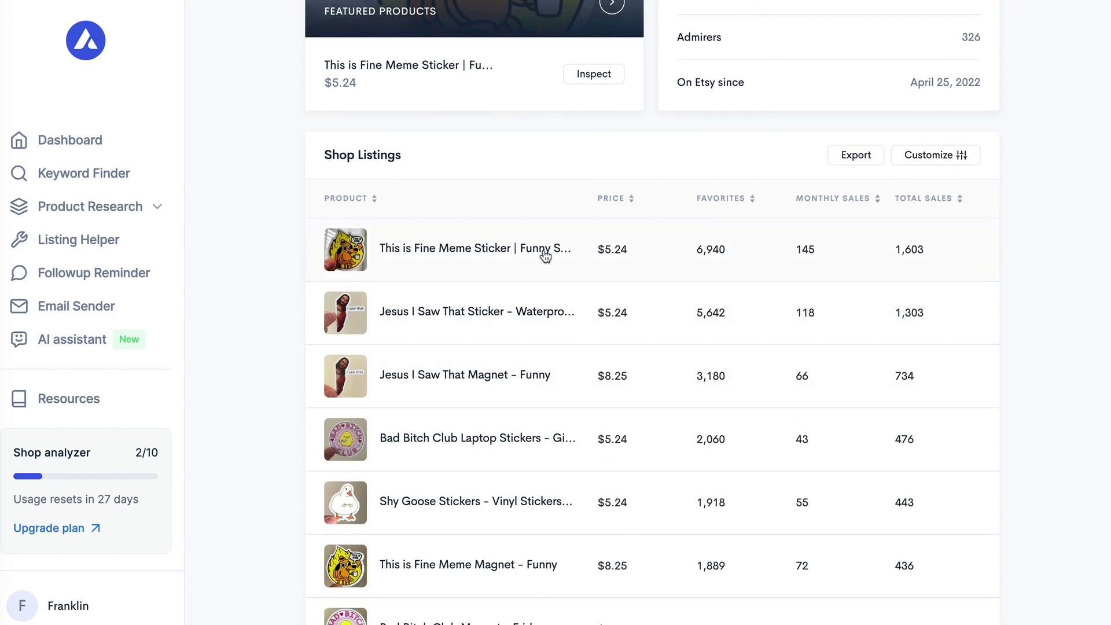
scroll(473, 348, "down", 1)
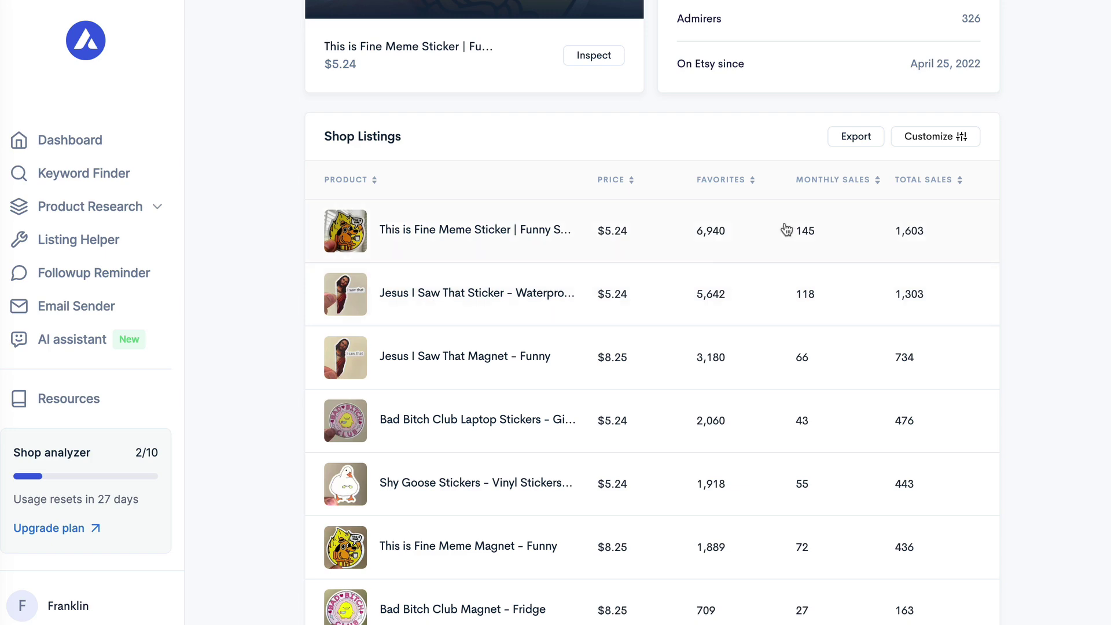
scroll(777, 486, "down", 2)
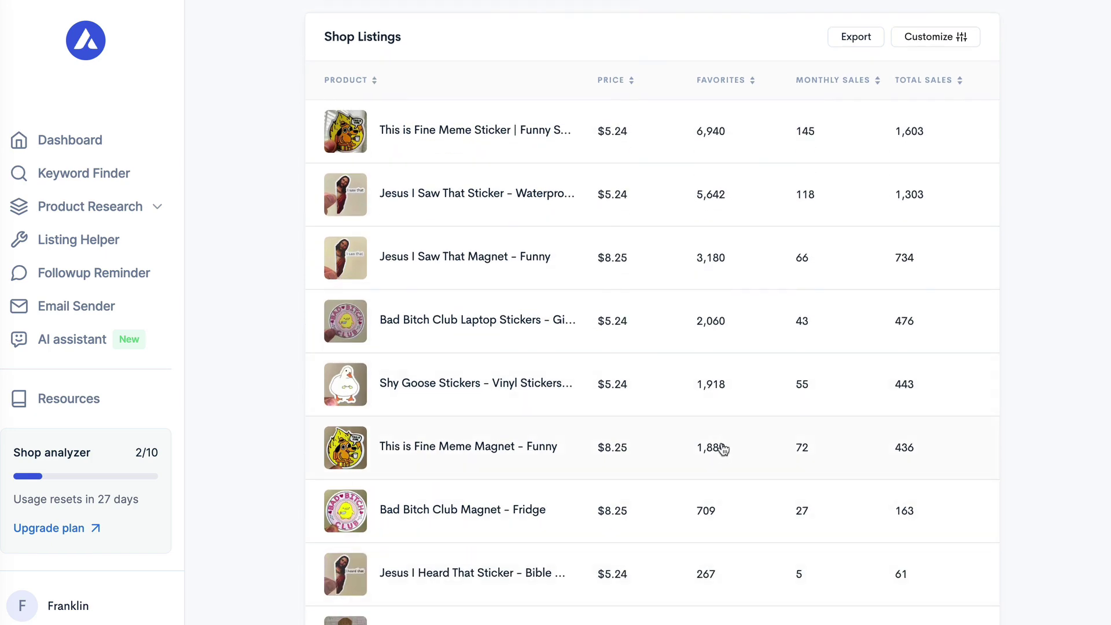
scroll(724, 449, "down", 2)
scroll(723, 449, "up", 7)
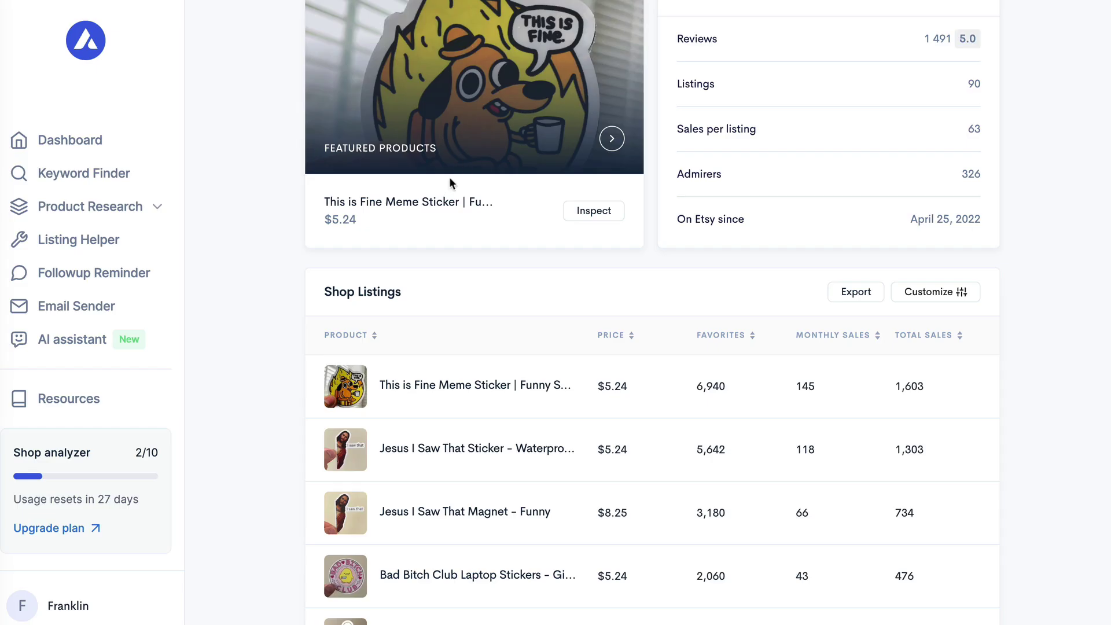
scroll(265, 204, "up", 2)
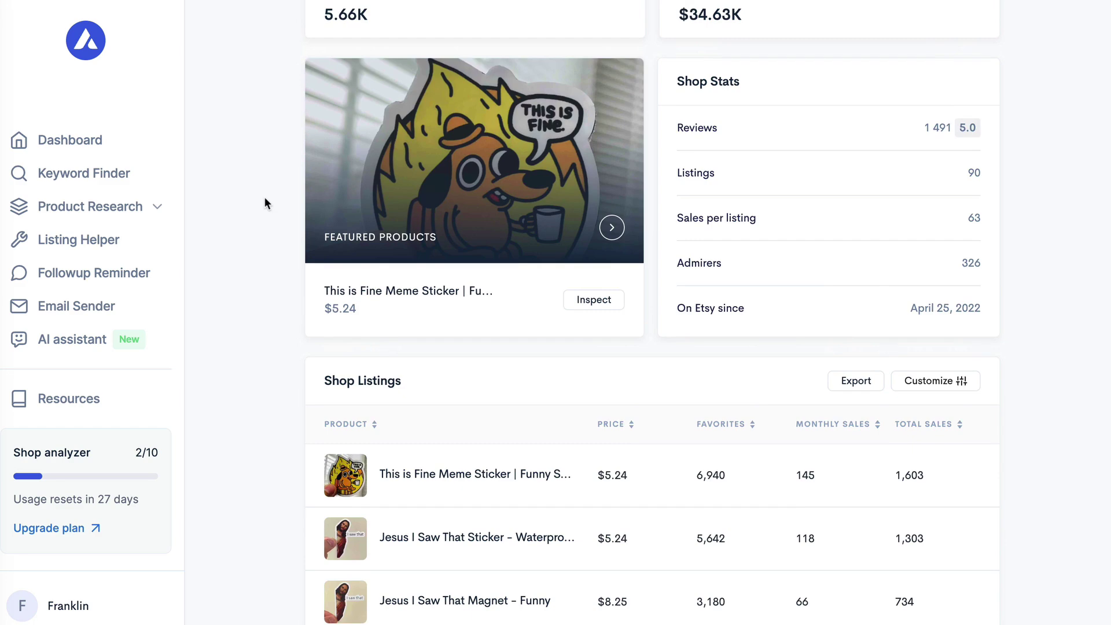
scroll(265, 204, "up", 3)
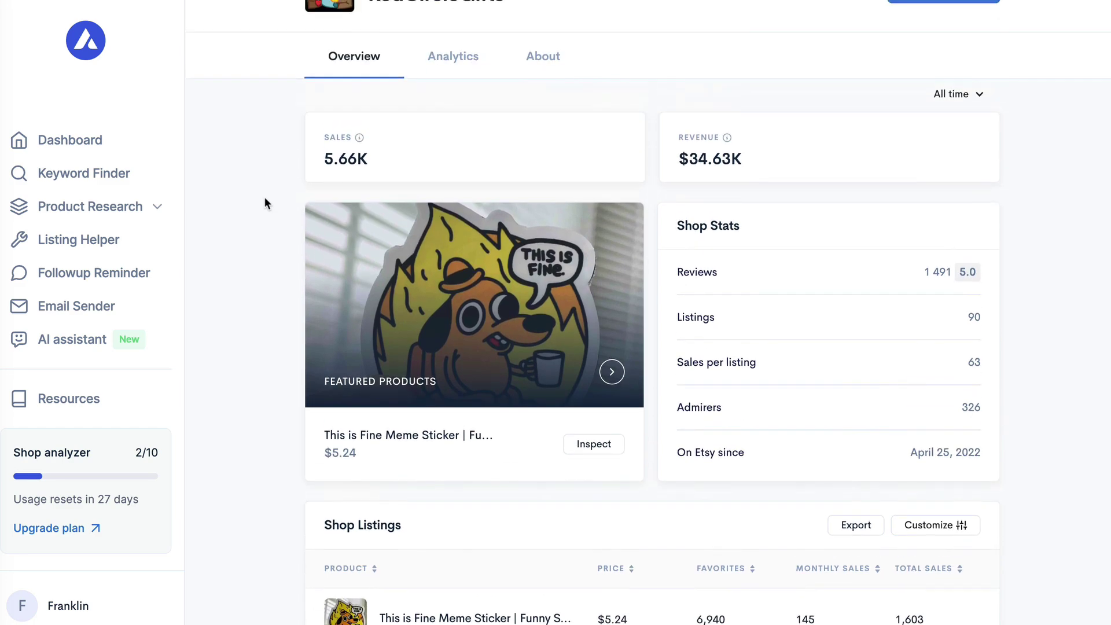
Check the second page of the RedCircleGifts shop listings and return to the first page
scroll(265, 199, "down", 10)
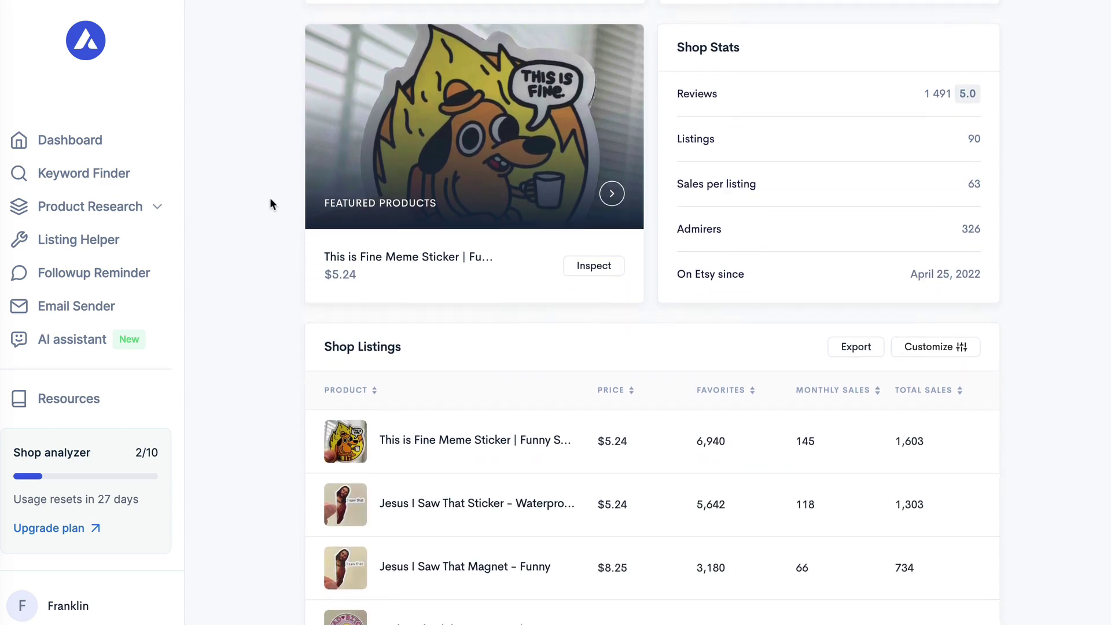
scroll(269, 204, "down", 4)
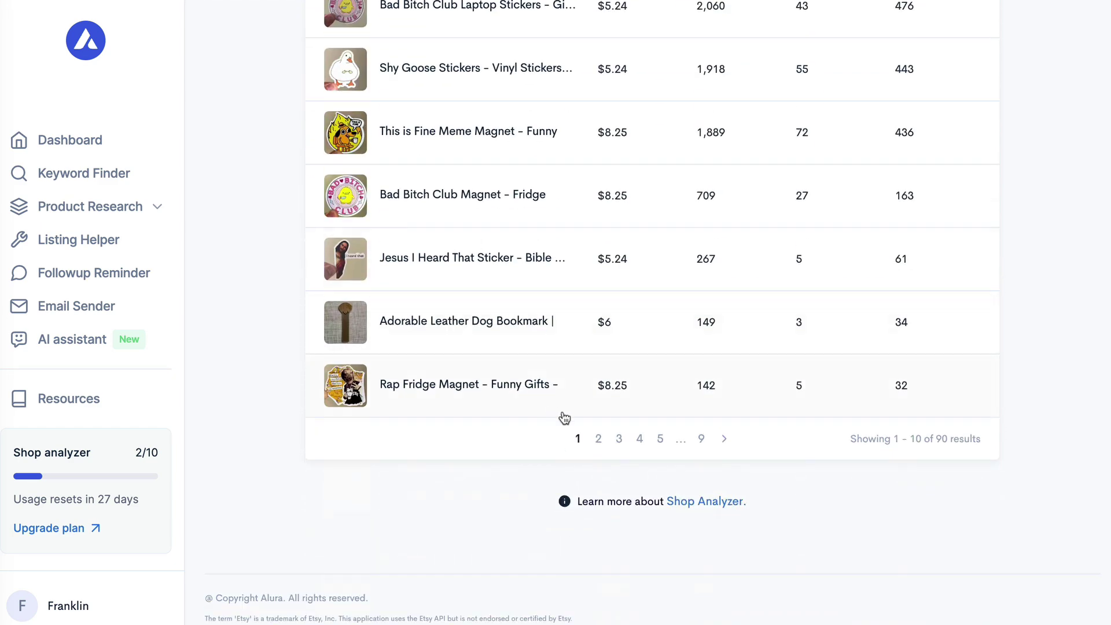
left_click(598, 439)
scroll(293, 247, "up", 7)
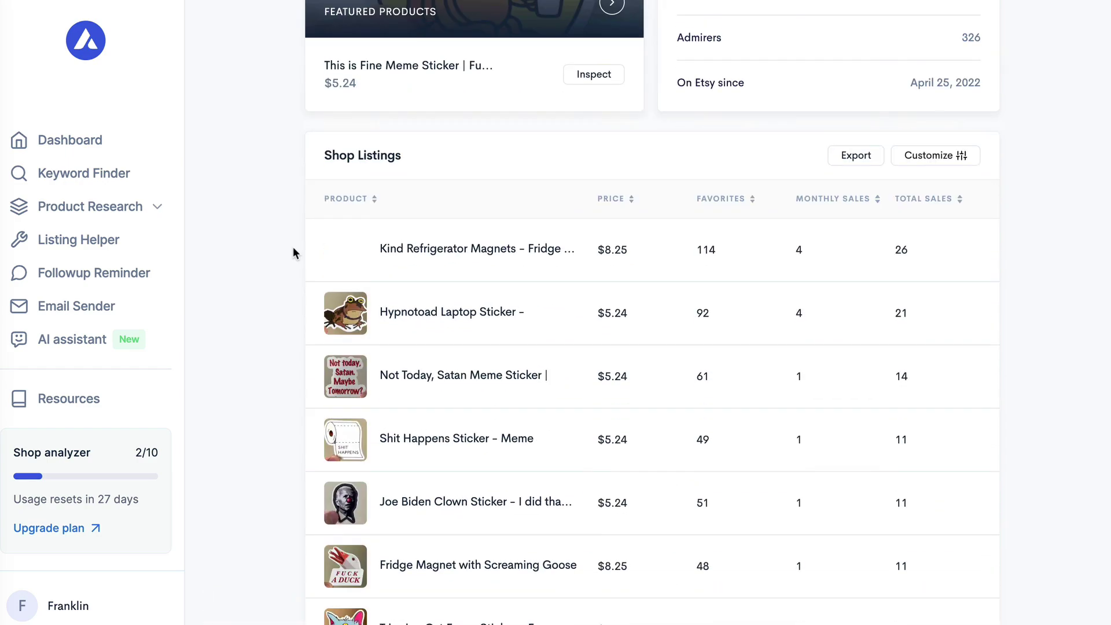
scroll(382, 275, "down", 7)
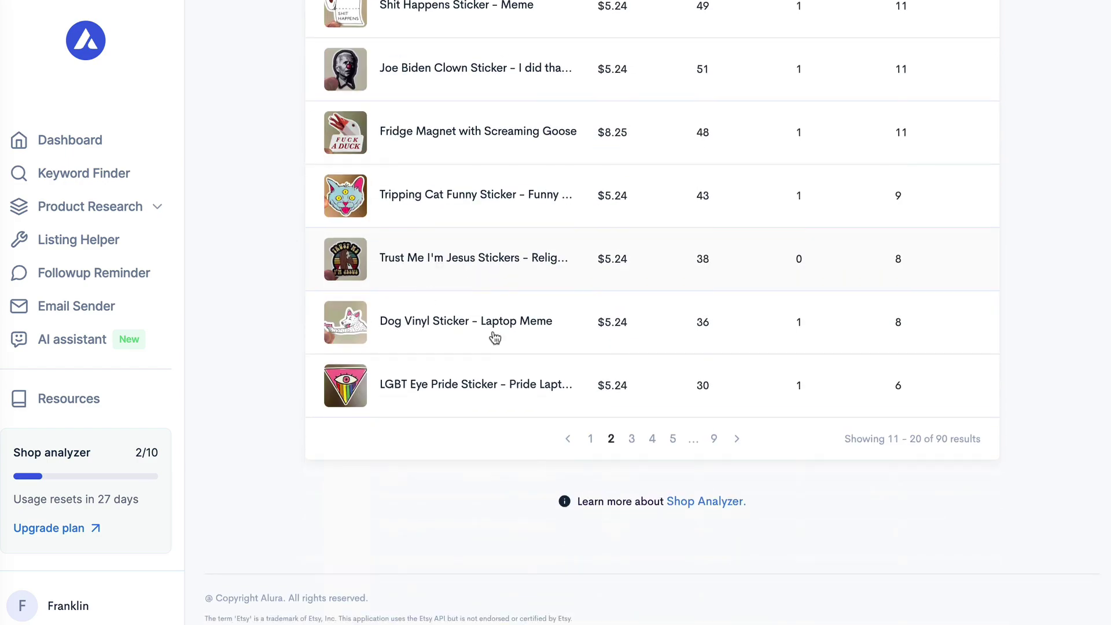
left_click(590, 438)
scroll(731, 228, "up", 4)
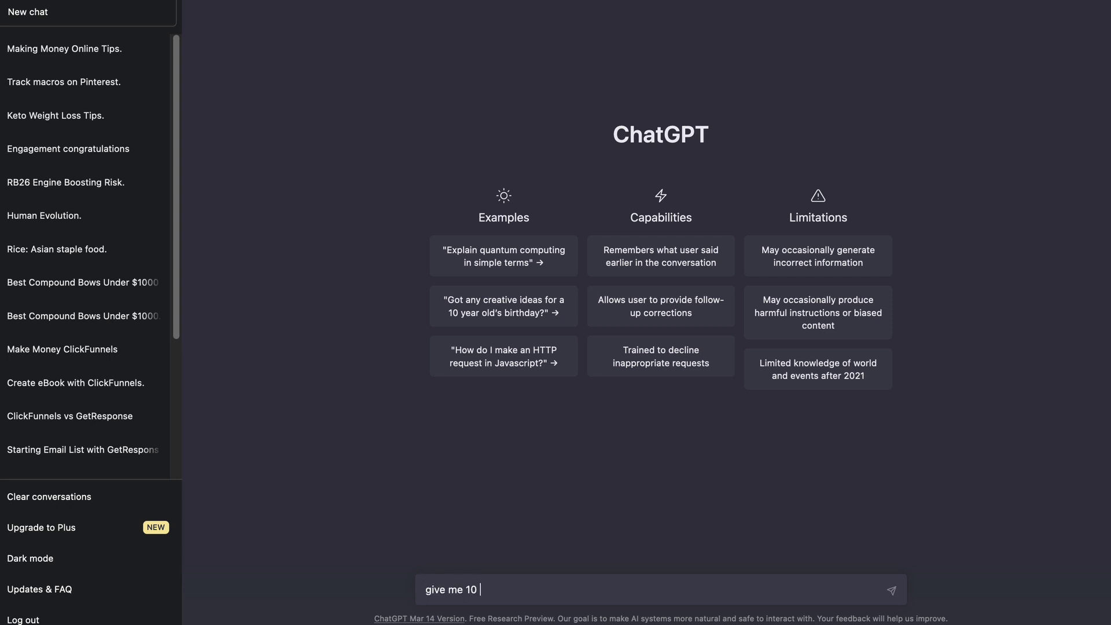
Ask ChatGPT to give 10 sticker ideas to sell online
type("ker ideas to sell online")
key("Return")
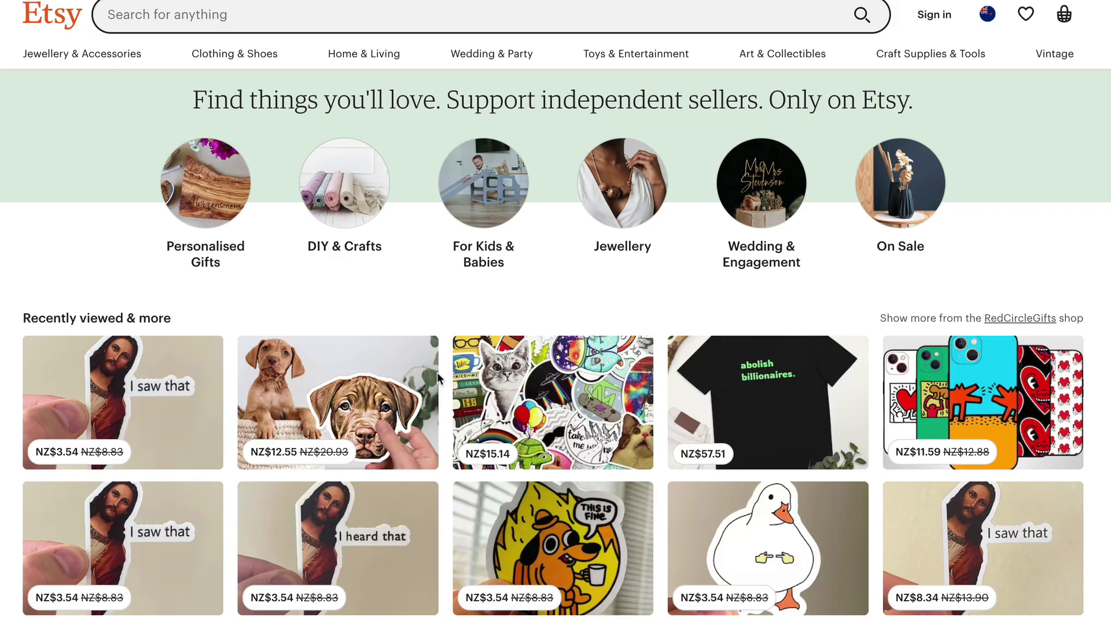
On Etsy, look through the listings for dog stickers, comparing their designs, prices and review ratings
scroll(503, 280, "down", 2)
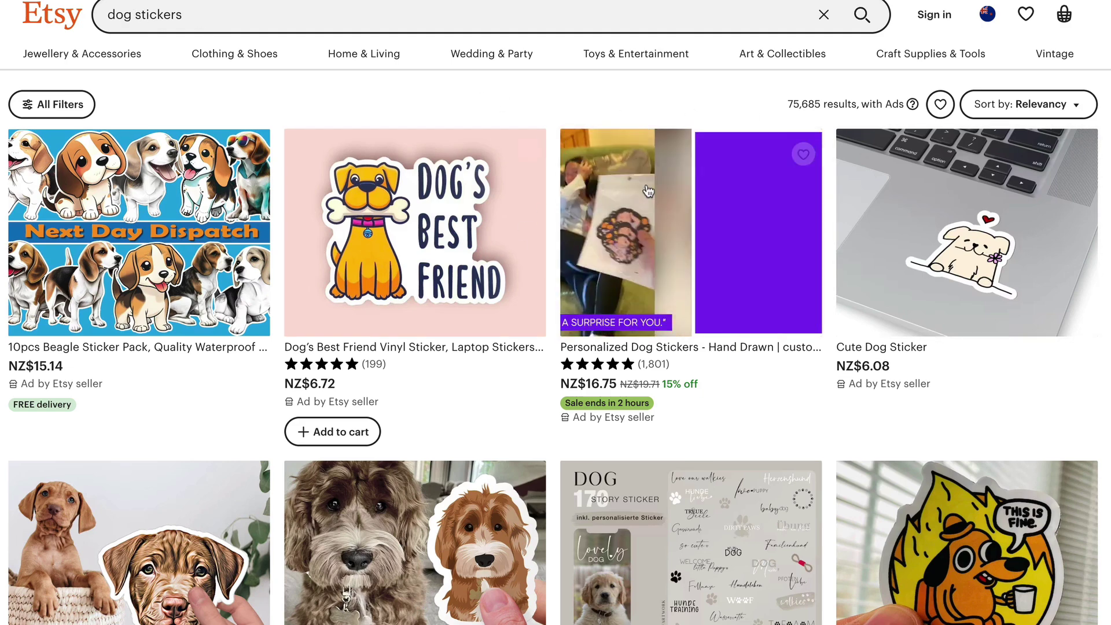
scroll(860, 463, "down", 3)
scroll(734, 277, "up", 1)
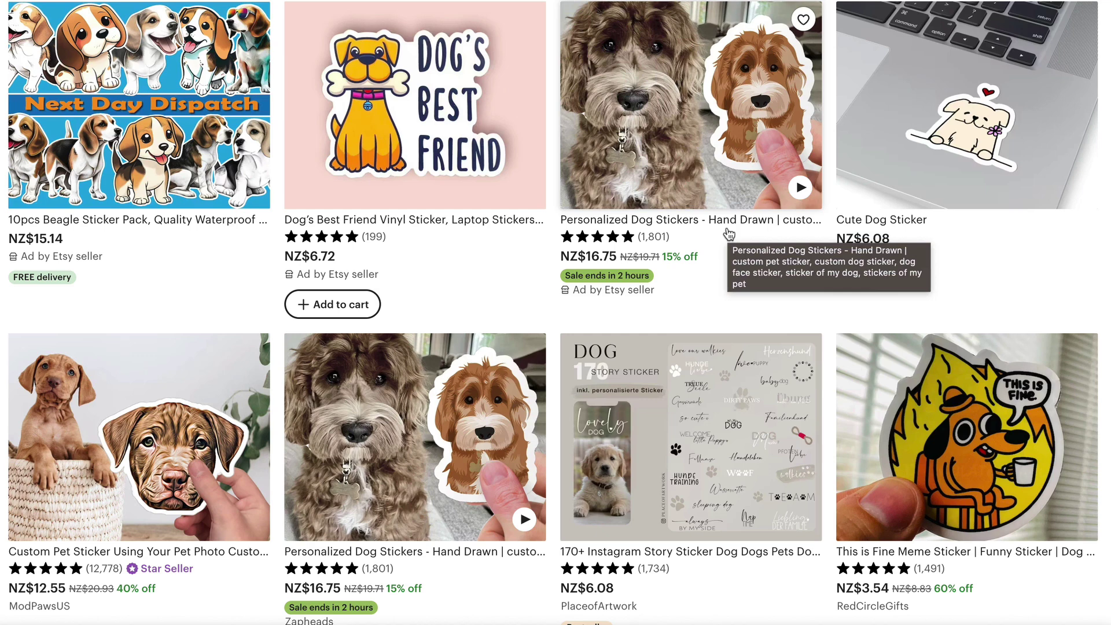
scroll(729, 234, "down", 1)
scroll(729, 234, "down", 1)
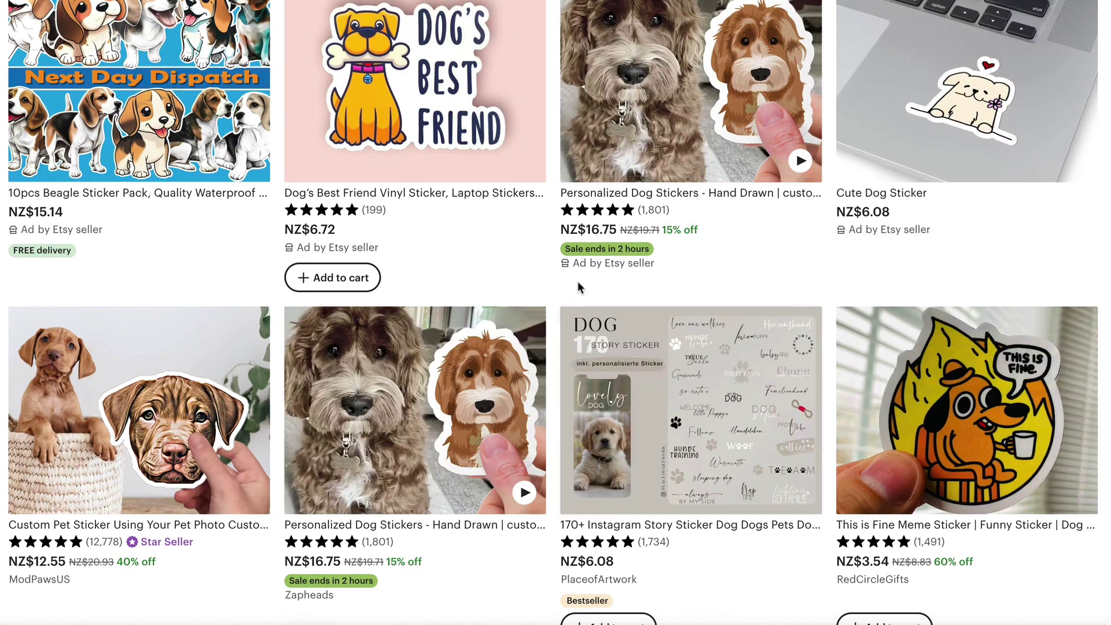
scroll(578, 282, "down", 8)
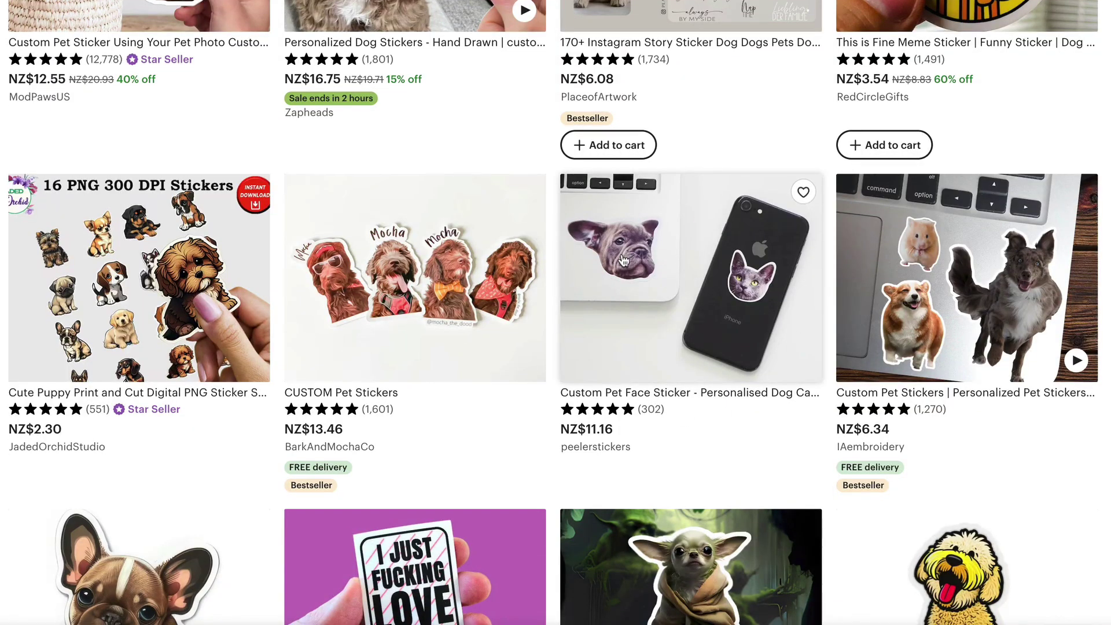
scroll(623, 261, "down", 5)
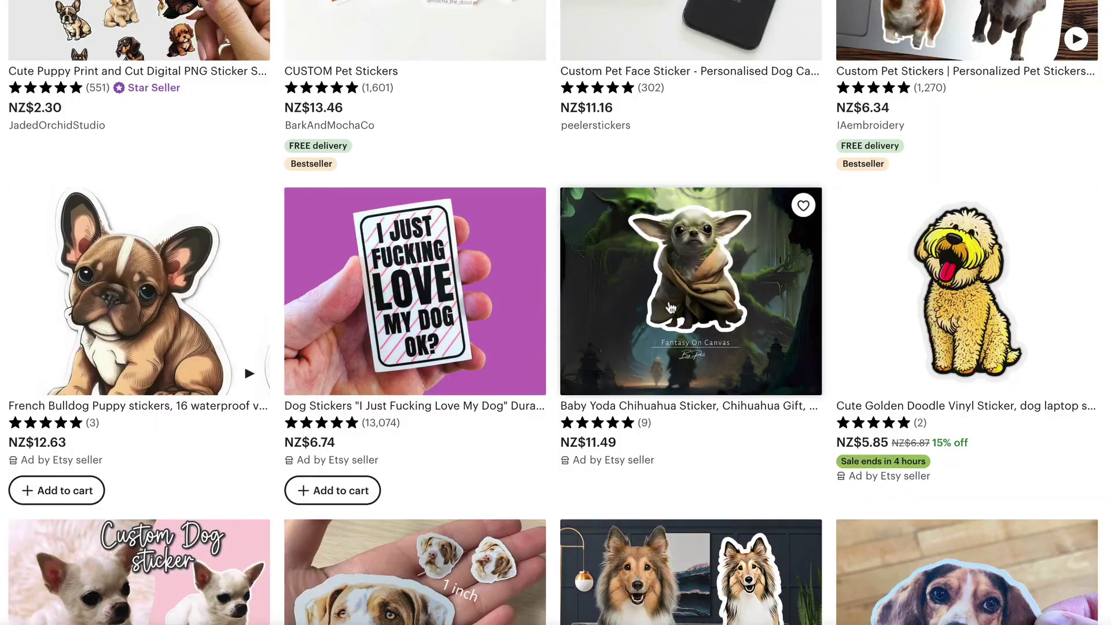
scroll(688, 274, "down", 6)
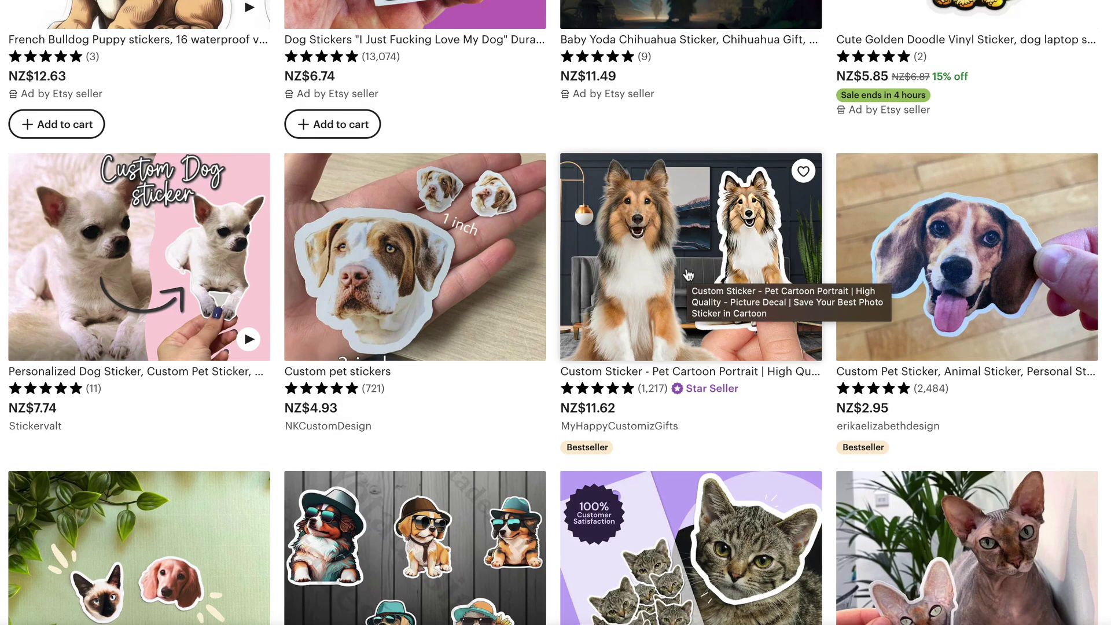
scroll(673, 247, "down", 13)
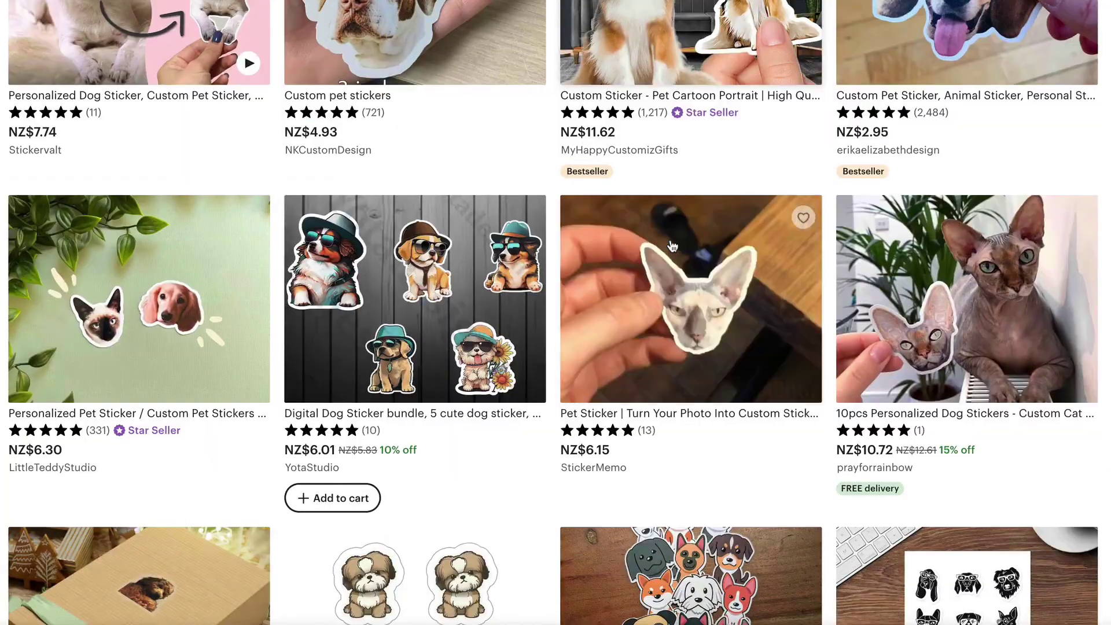
scroll(673, 247, "down", 5)
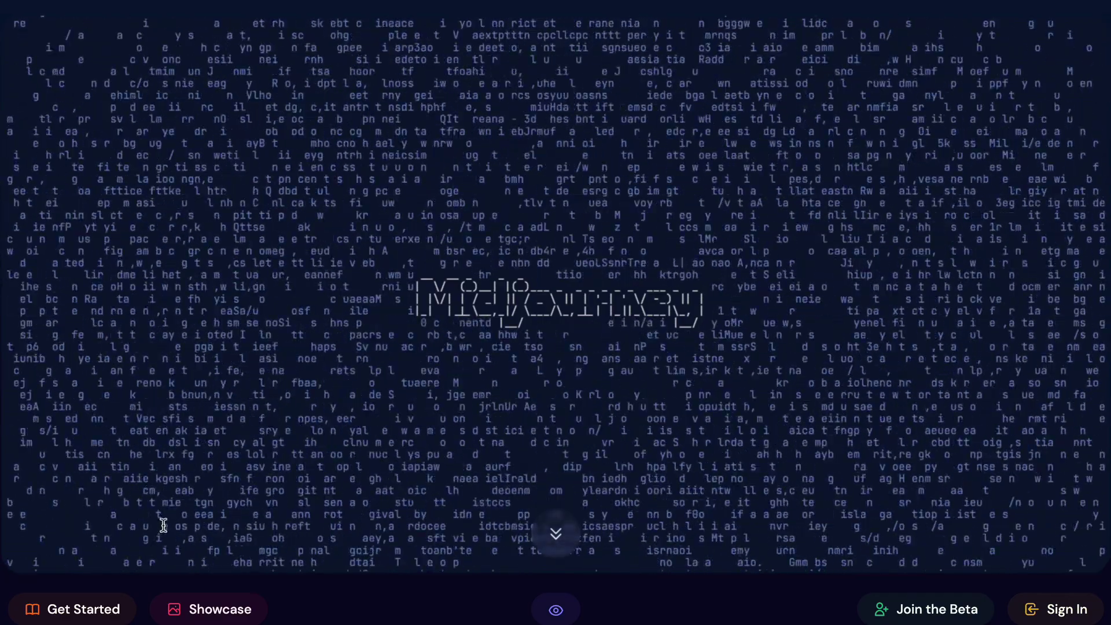
On the Midjourney website, look over the home page and its About section
scroll(305, 429, "down", 1)
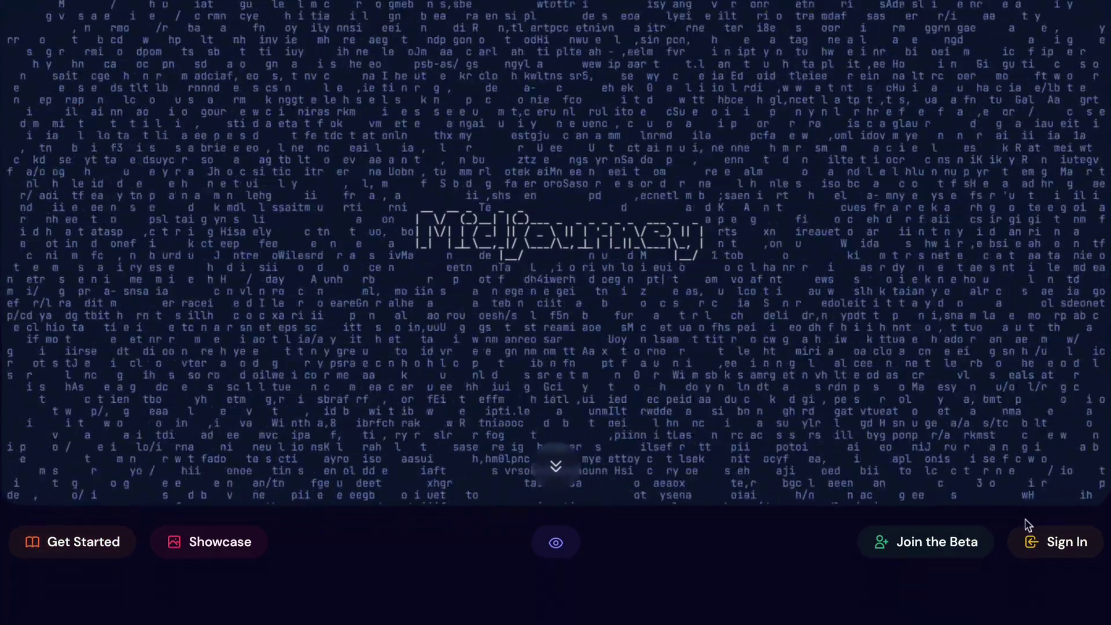
scroll(734, 377, "down", 3)
scroll(734, 378, "down", 4)
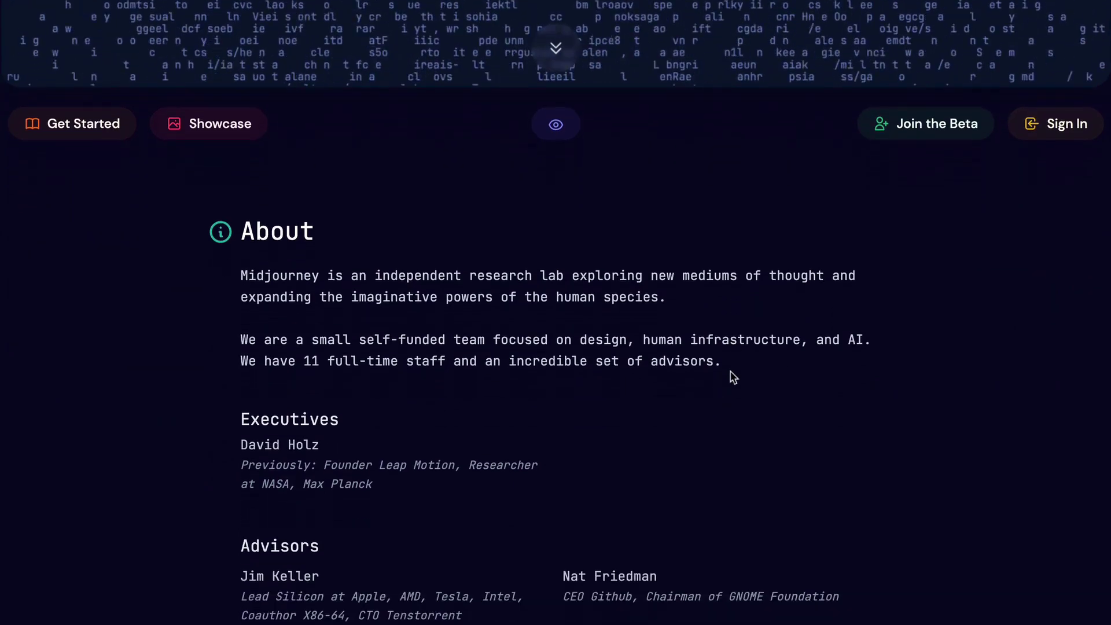
scroll(733, 377, "down", 6)
scroll(732, 375, "up", 15)
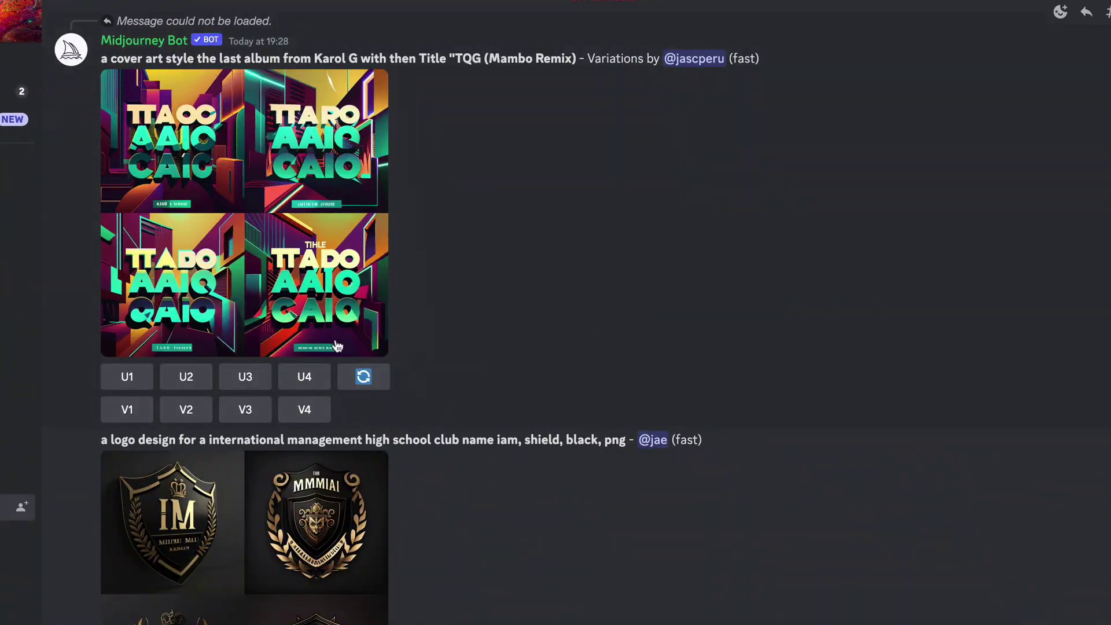
In Midjourney's Discord channel, browse the images other members generated, together with the prompts they used
scroll(338, 336, "down", 10)
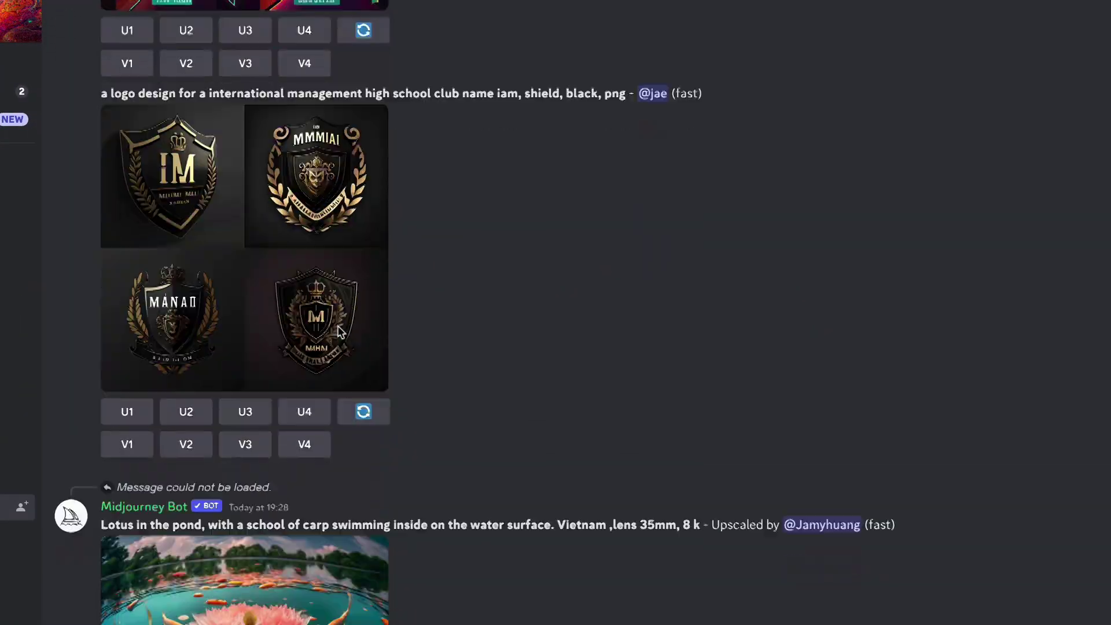
scroll(341, 329, "down", 15)
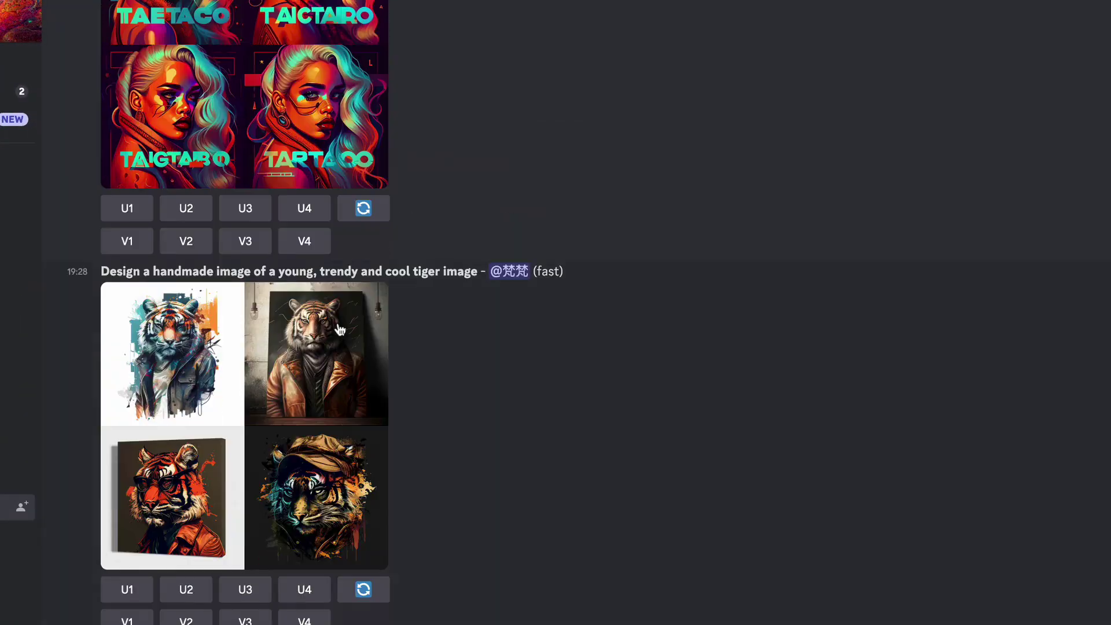
scroll(341, 329, "down", 10)
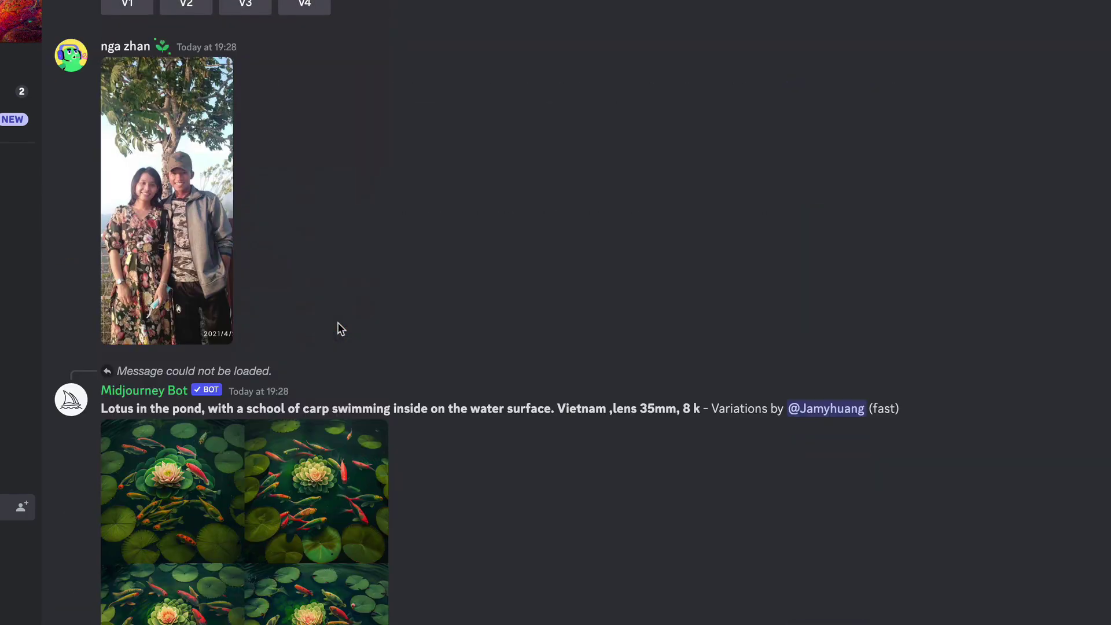
scroll(338, 324, "down", 15)
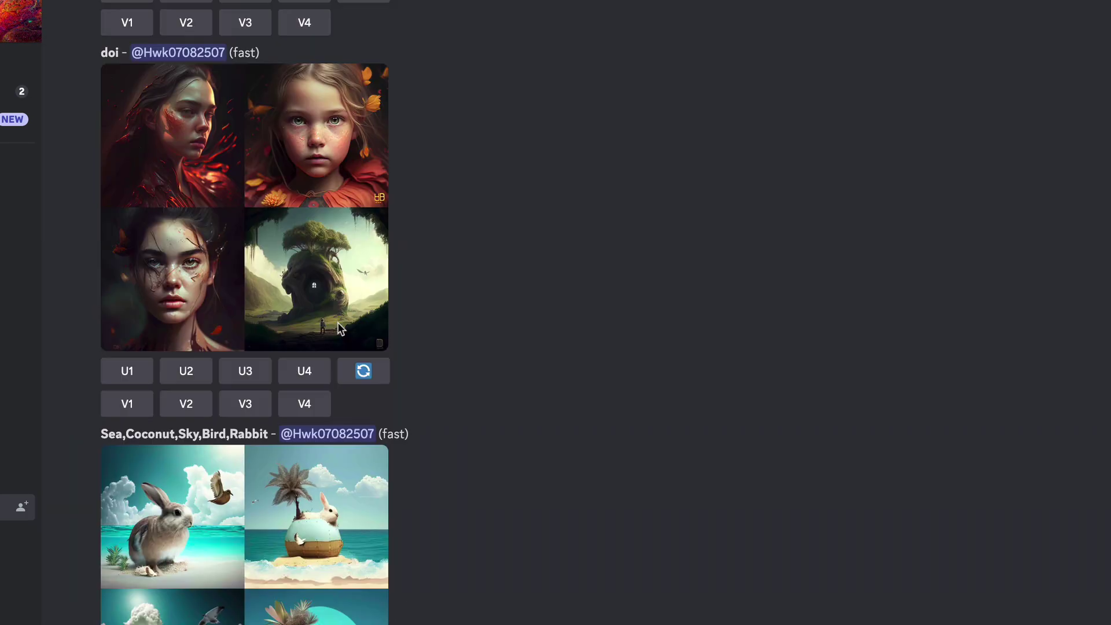
scroll(339, 324, "down", 15)
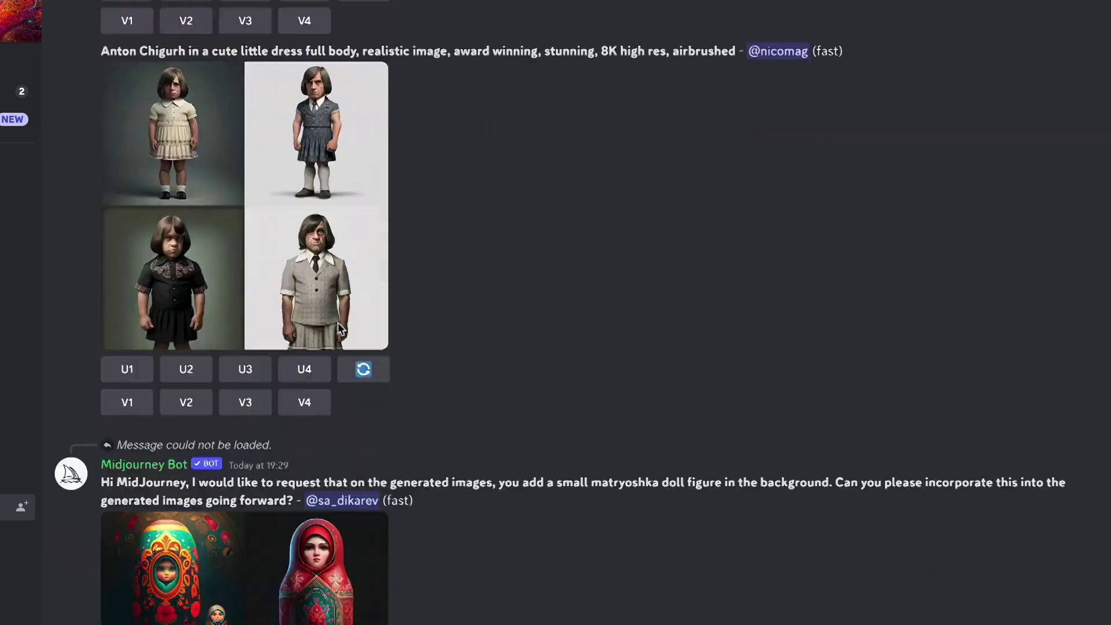
scroll(341, 329, "down", 15)
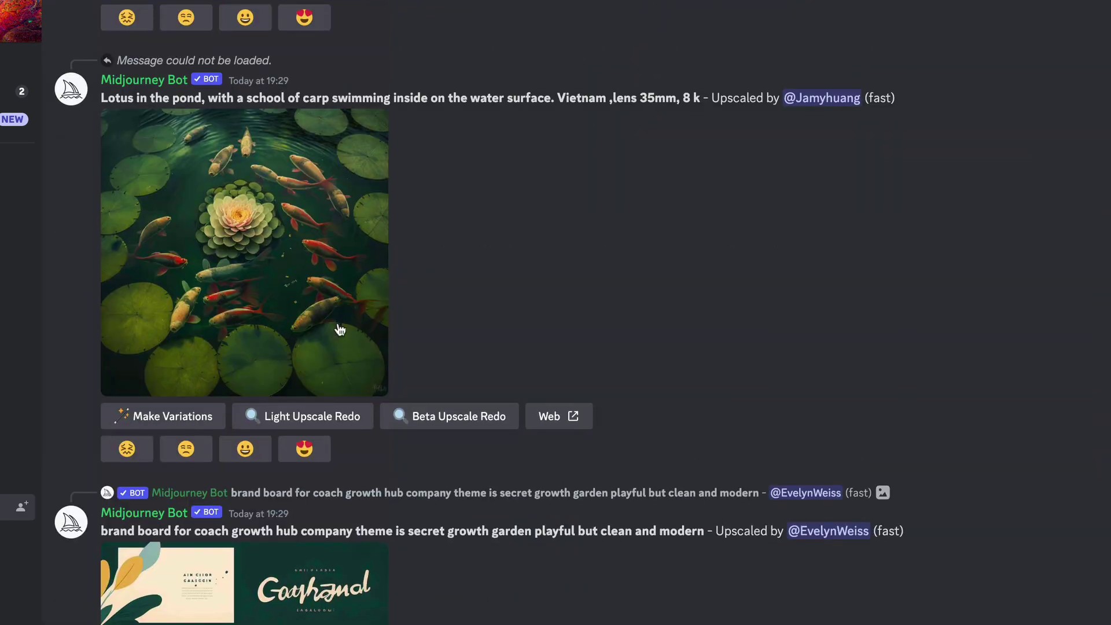
scroll(341, 329, "down", 15)
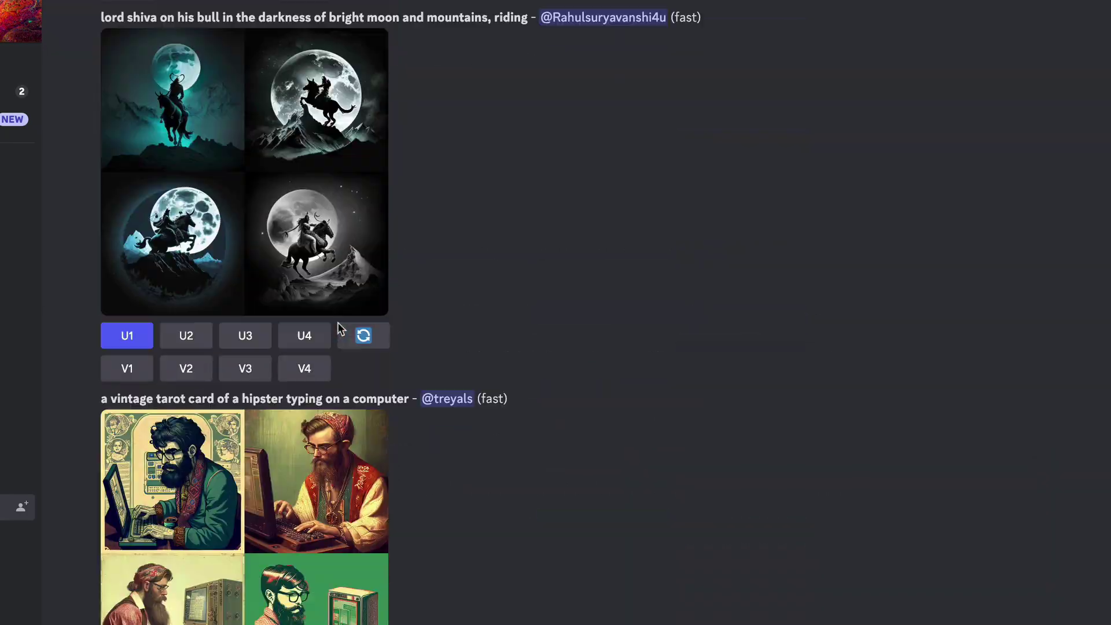
scroll(340, 328, "down", 15)
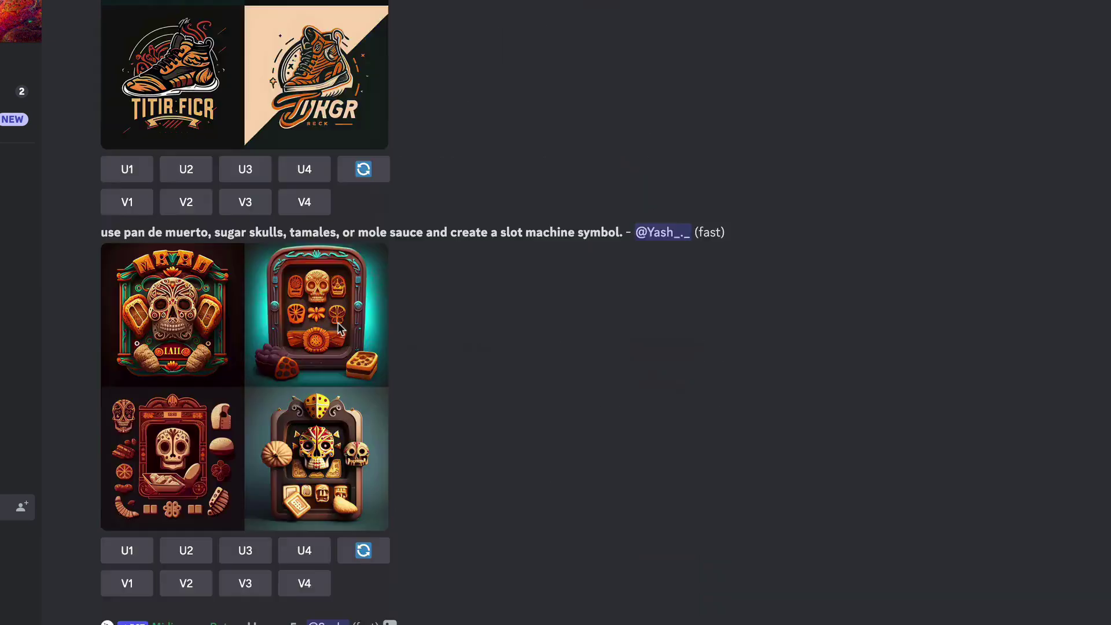
scroll(387, 249, "down", 7)
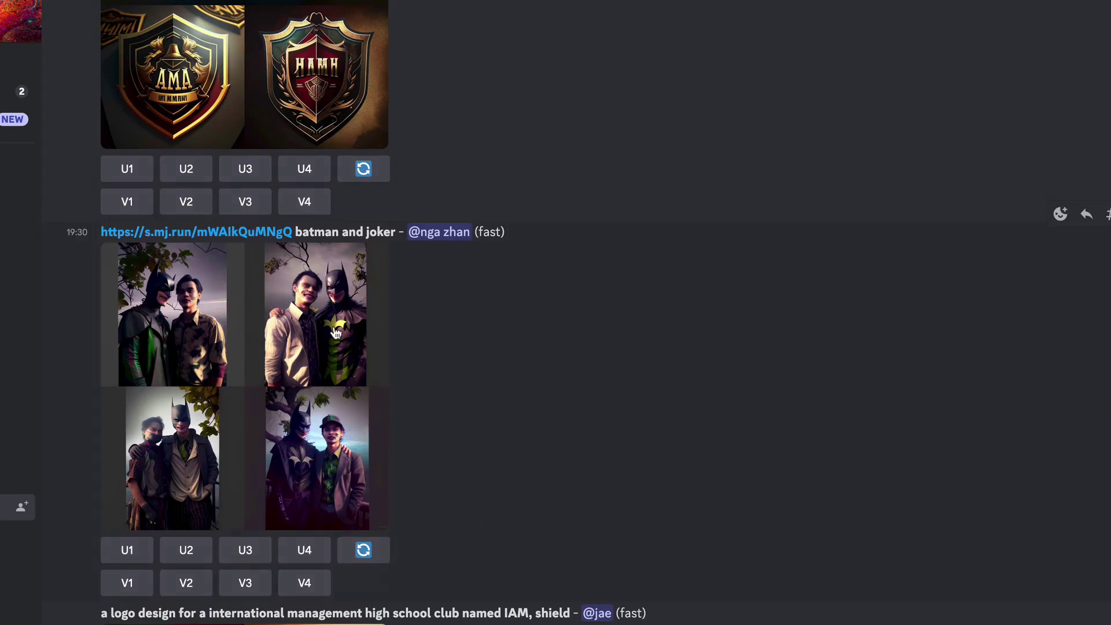
scroll(335, 327, "down", 20)
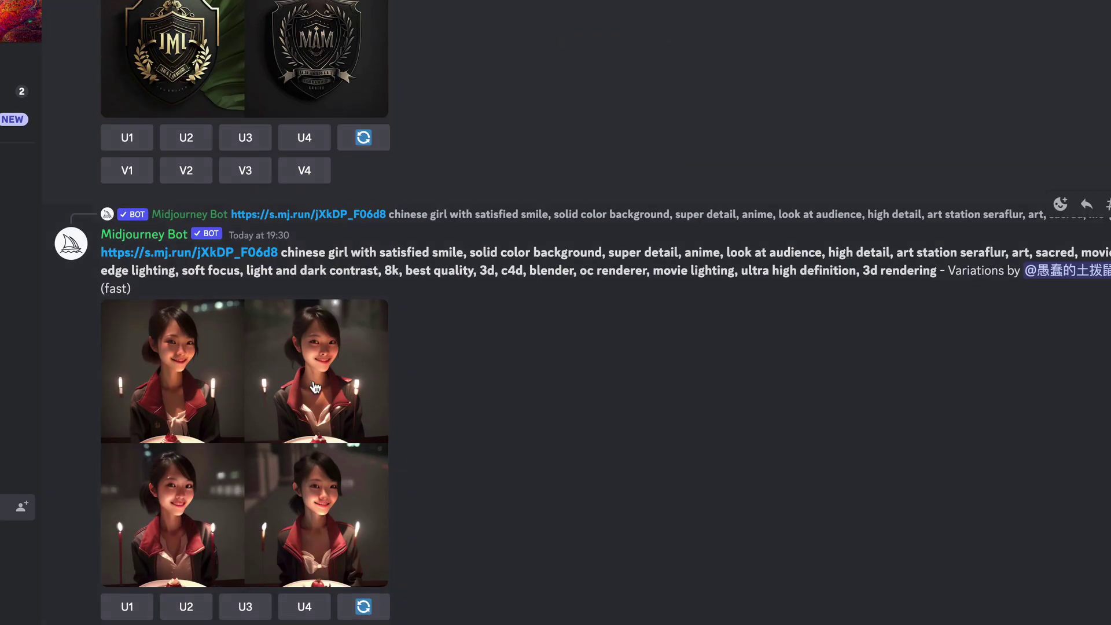
scroll(308, 376, "down", 10)
scroll(309, 373, "down", 20)
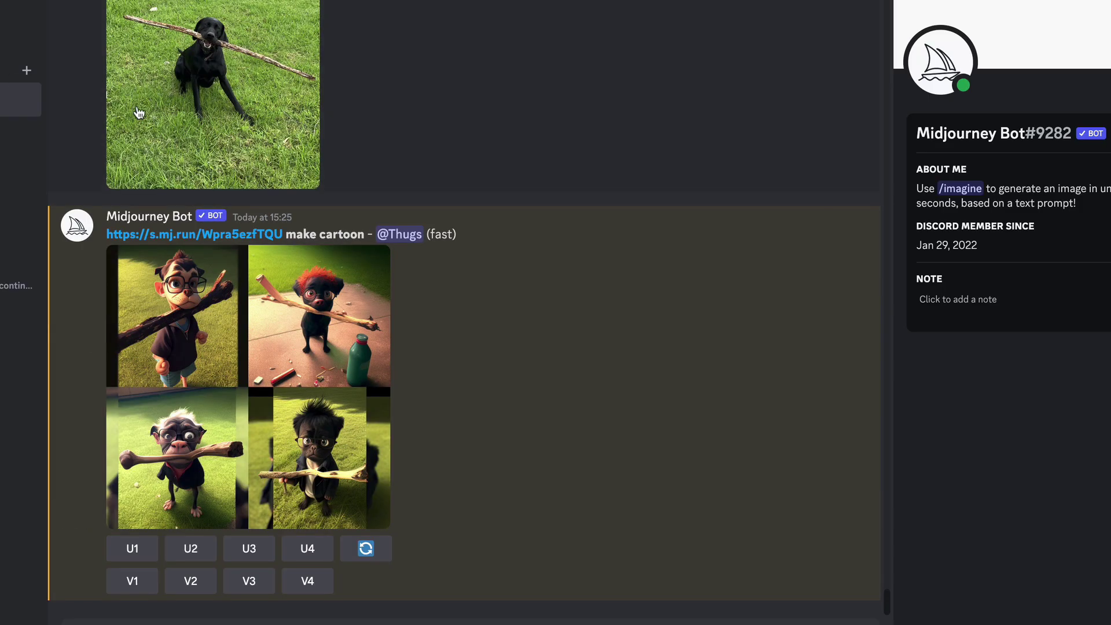
Copy the prompt "cartoon GSP dog holding tennis ball in mouth sitting down" from the earlier result in the Midjourney Bot chat
scroll(514, 235, "up", 4)
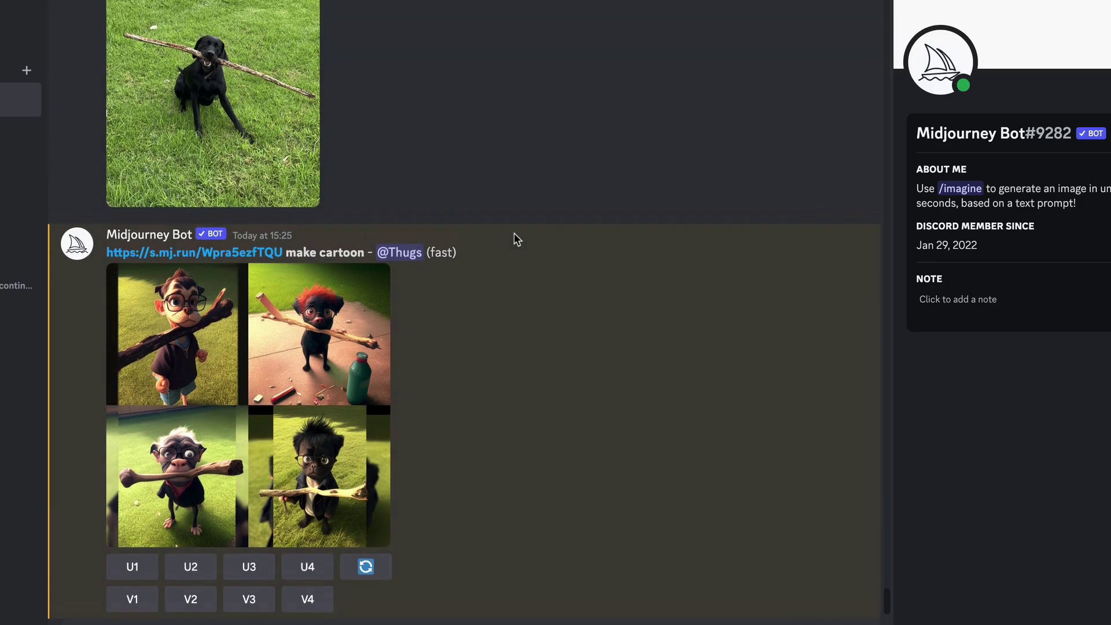
scroll(514, 234, "up", 15)
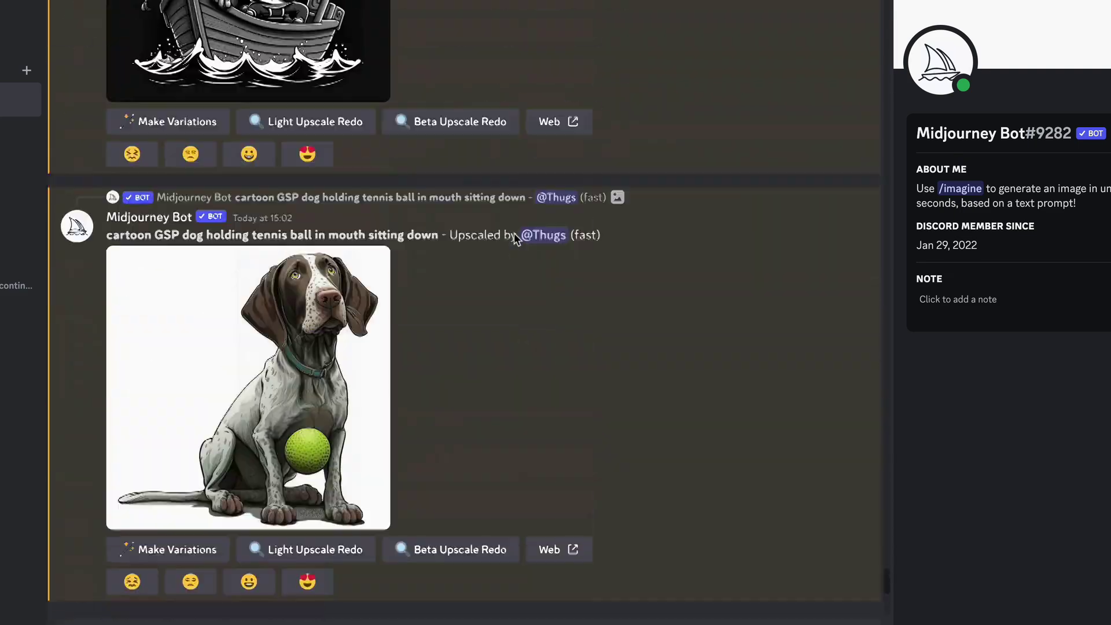
scroll(515, 234, "up", 15)
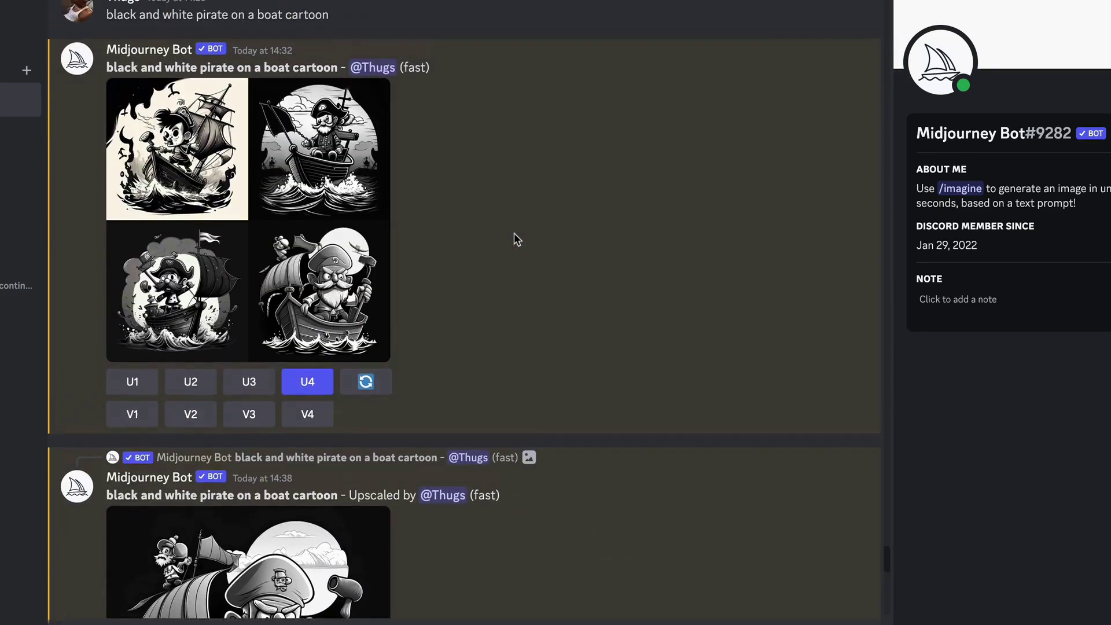
scroll(514, 237, "up", 1)
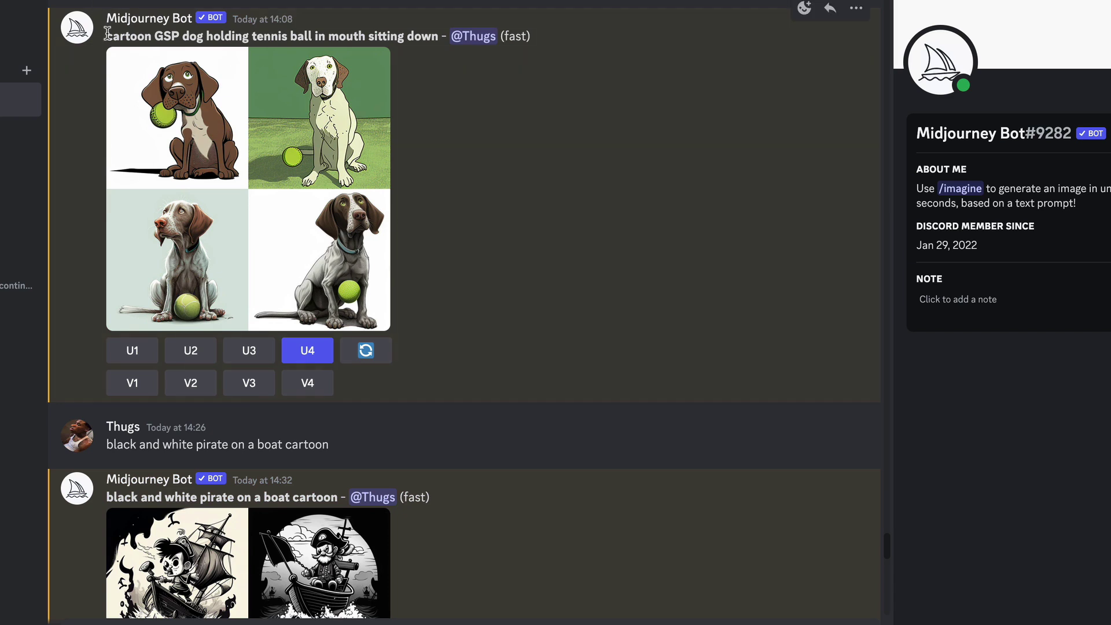
left_click_drag(107, 33, 434, 37)
key("ctrl+c")
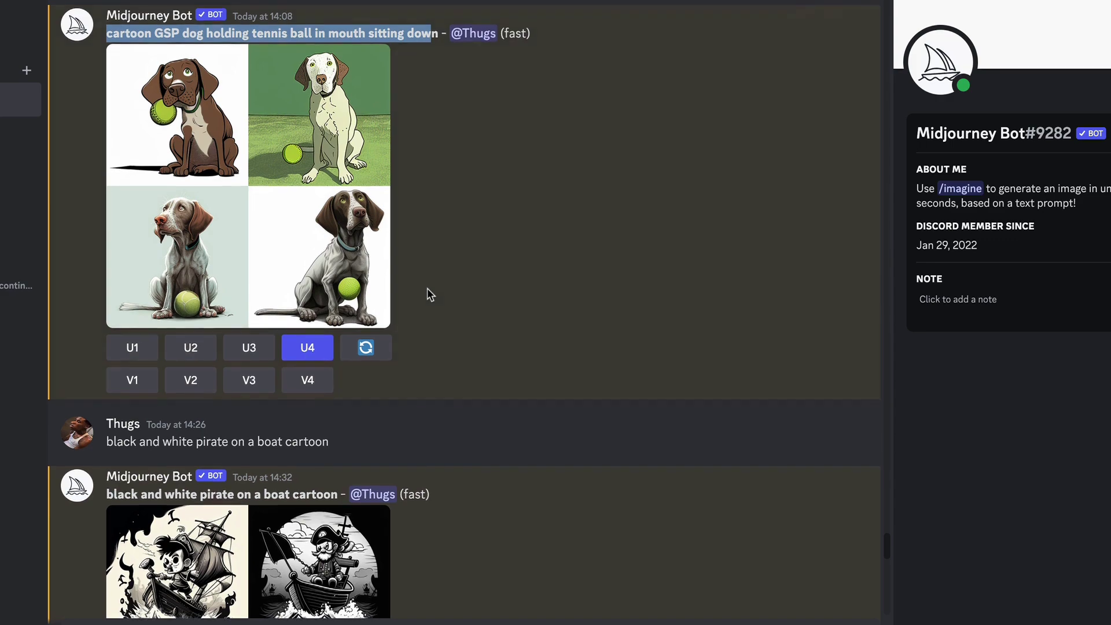
Generate new images with the /imagine command, using the prompt "cartoon GSP dog holding tennis ball in mouth sitting down"
scroll(427, 292, "down", 15)
scroll(427, 288, "down", 10)
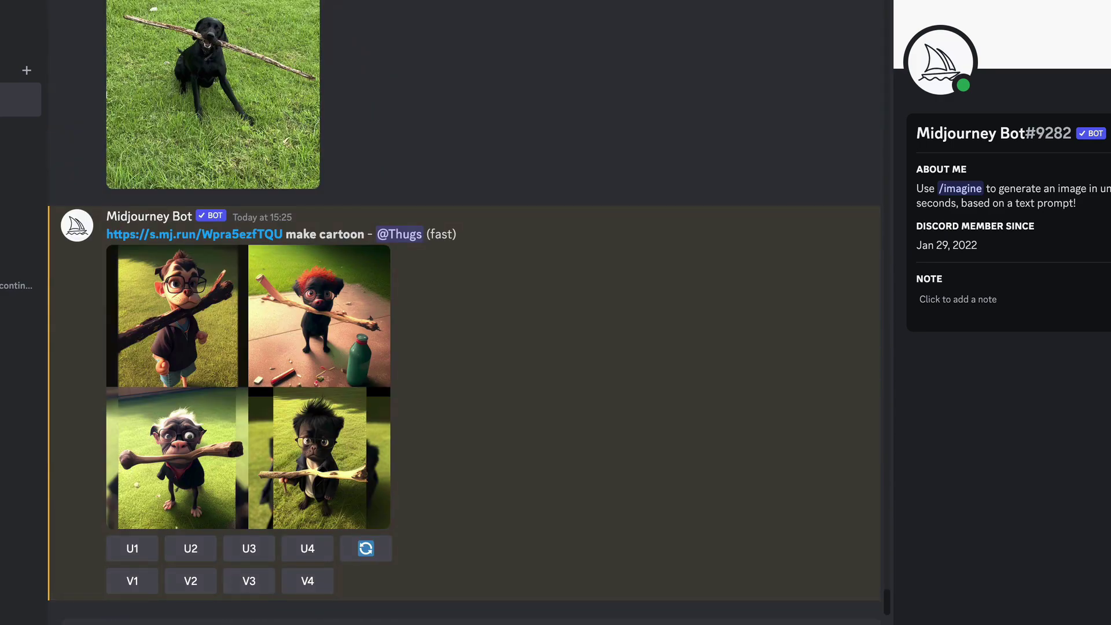
scroll(467, 313, "down", 1)
type("/im")
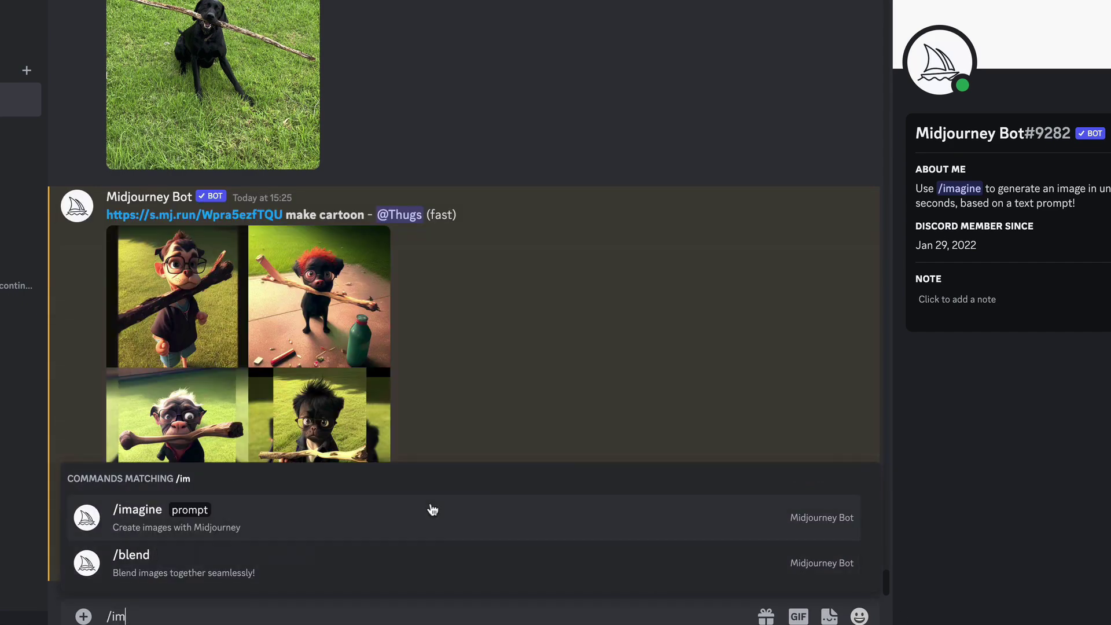
key("Tab")
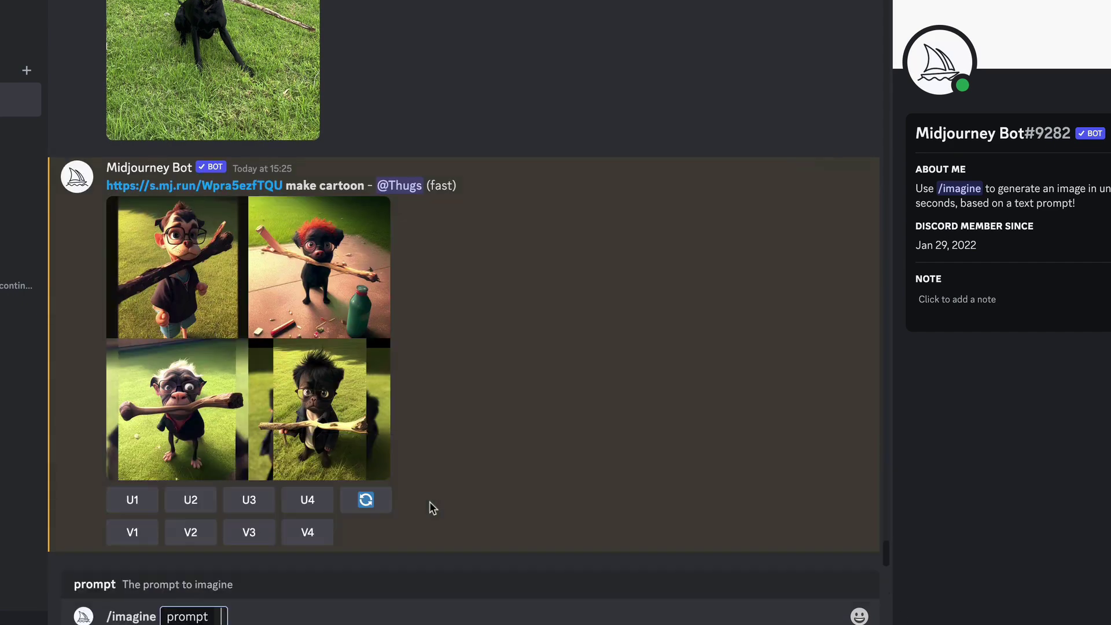
key("ctrl+v")
type("n")
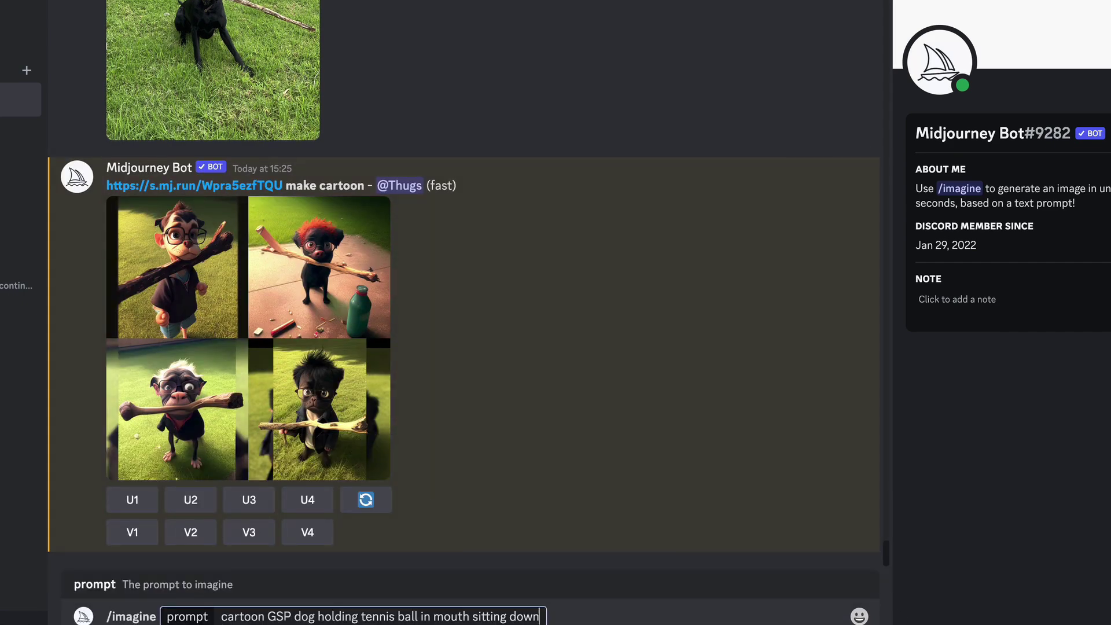
key("Return")
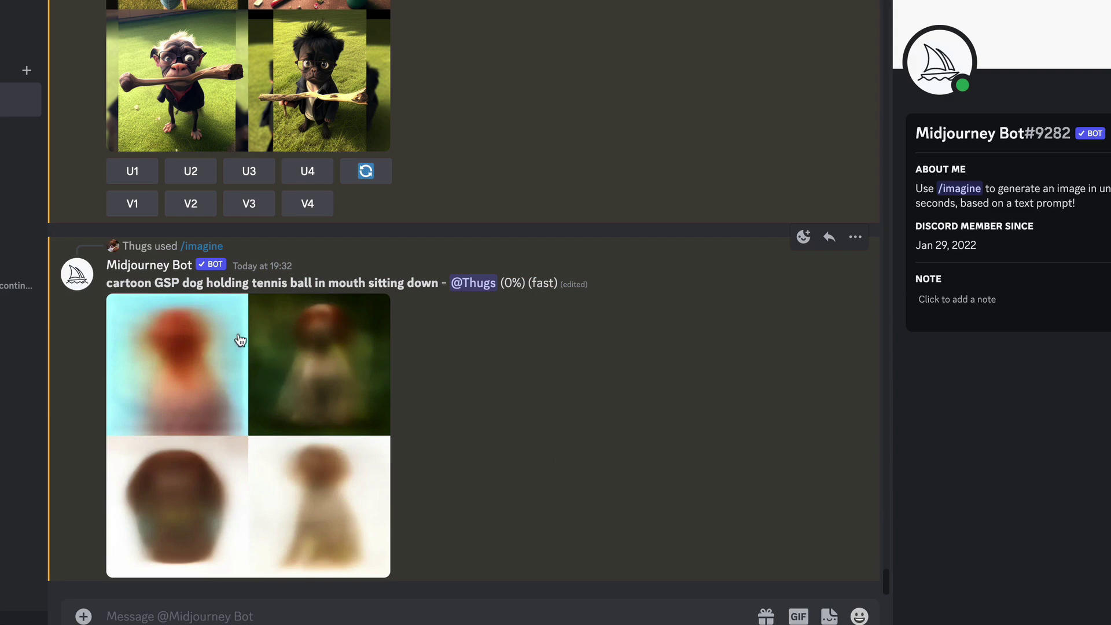
Compare the newly generated GSP dog images with the earlier dog and pirate results in the chat
scroll(295, 356, "up", 10)
scroll(296, 353, "up", 15)
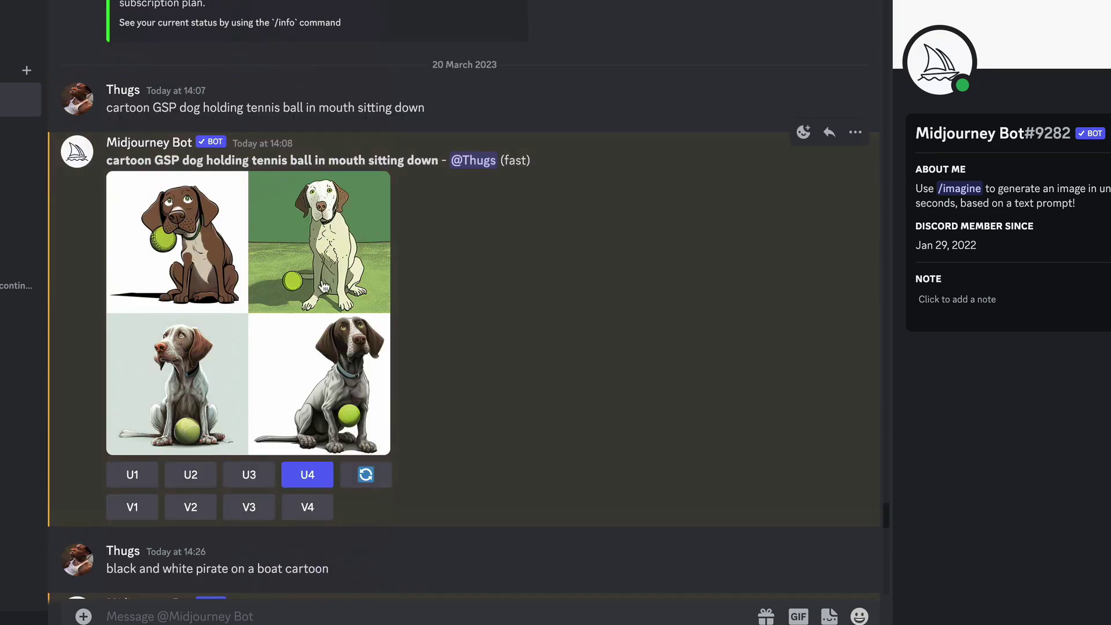
scroll(251, 319, "down", 20)
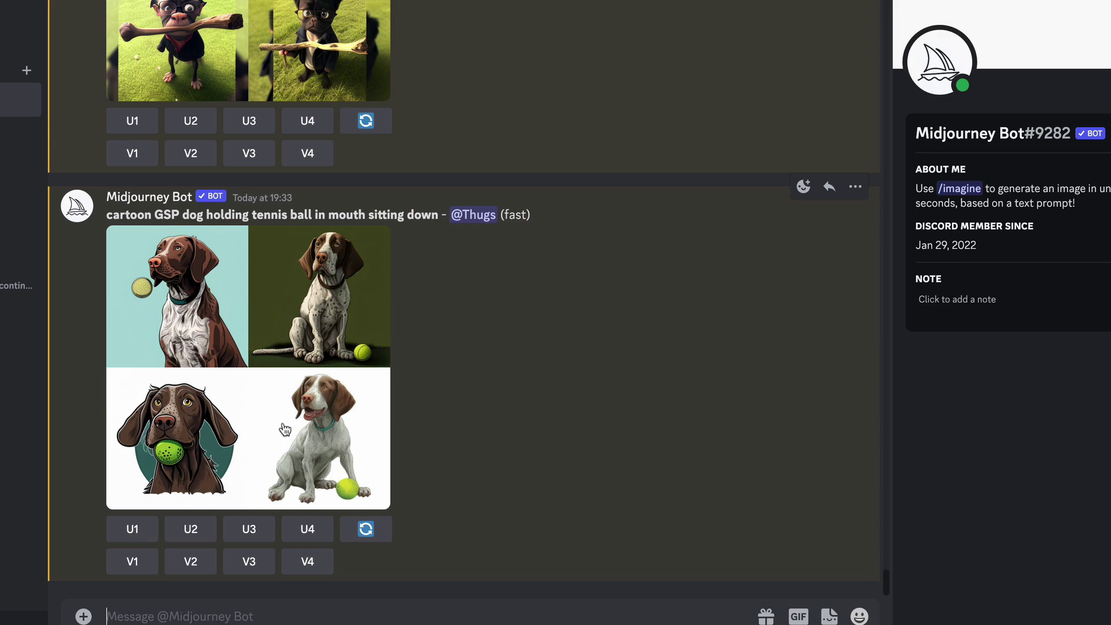
scroll(263, 293, "up", 15)
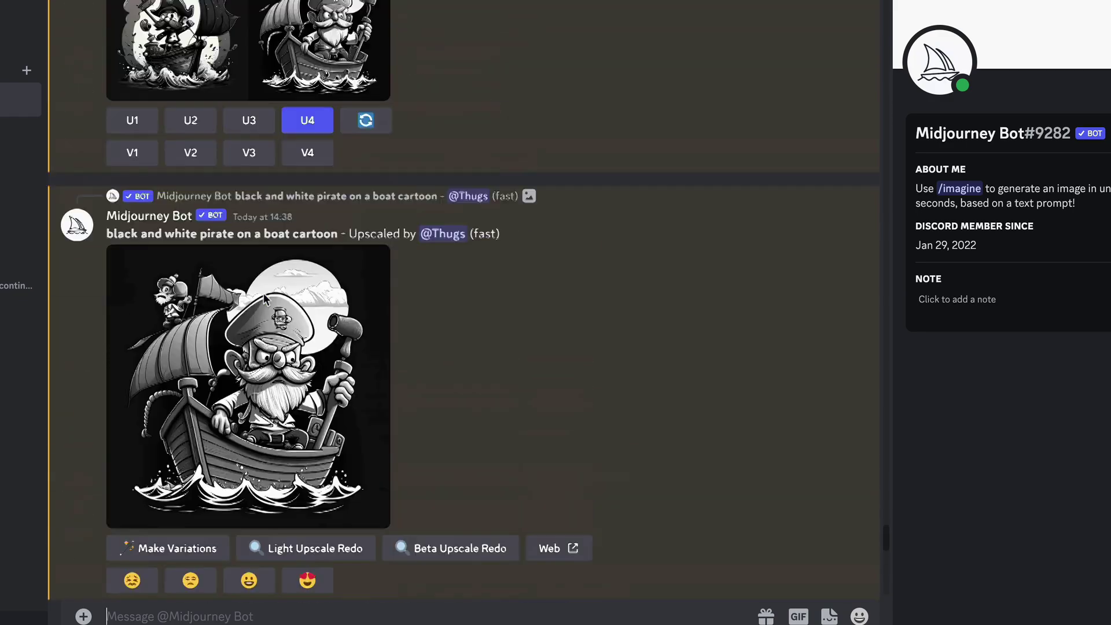
scroll(301, 318, "down", 15)
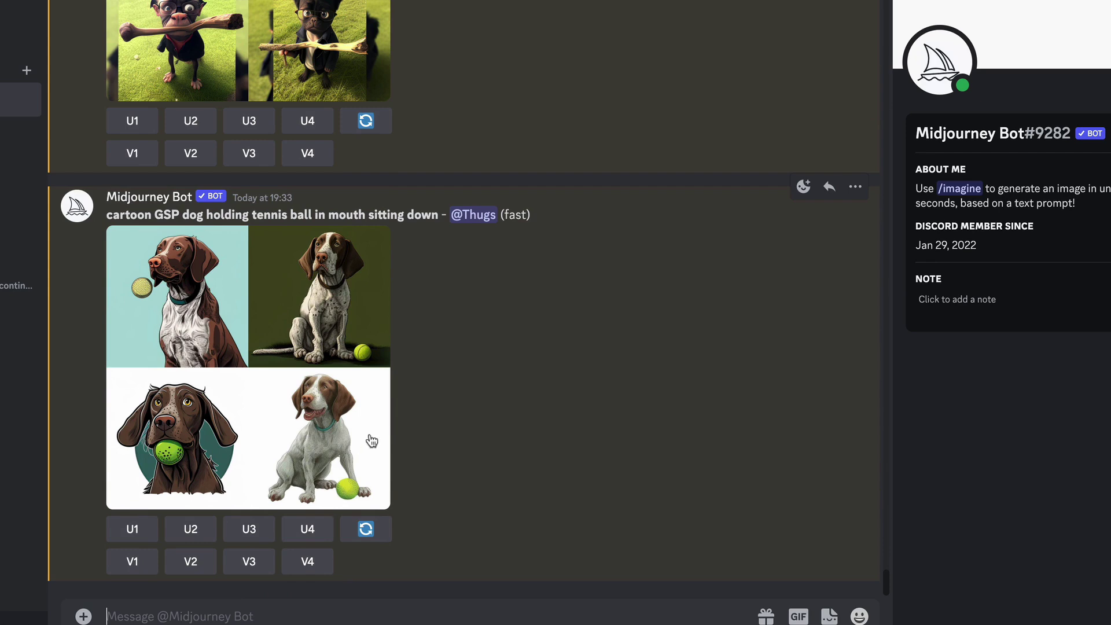
Upscale the fourth new dog image, view it full size in the browser with its image options, and close the preview
left_click(312, 526)
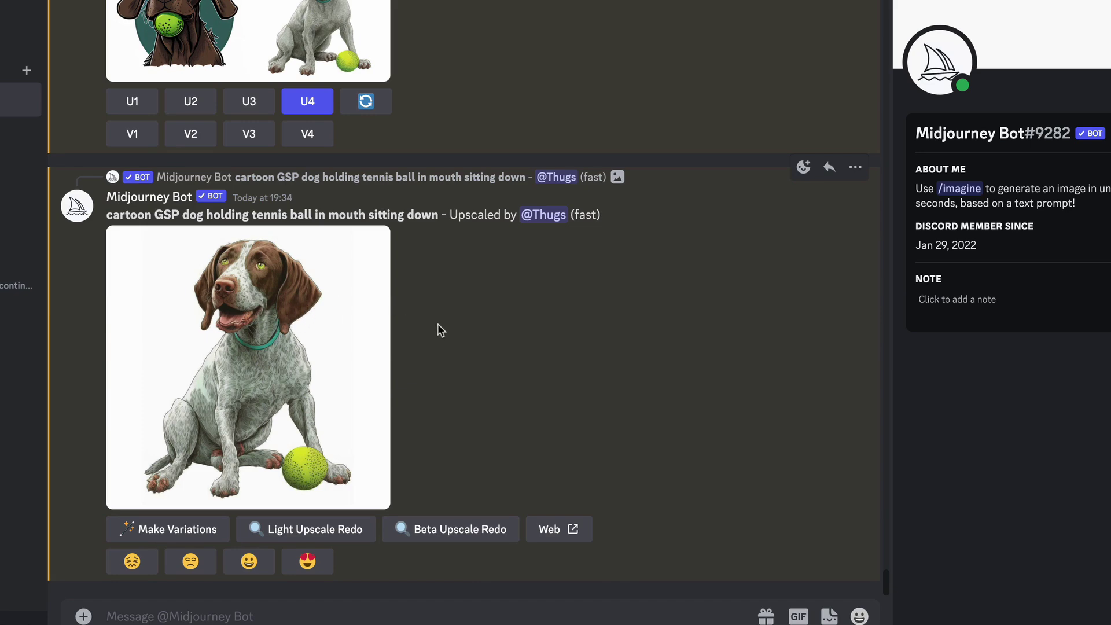
left_click(313, 325)
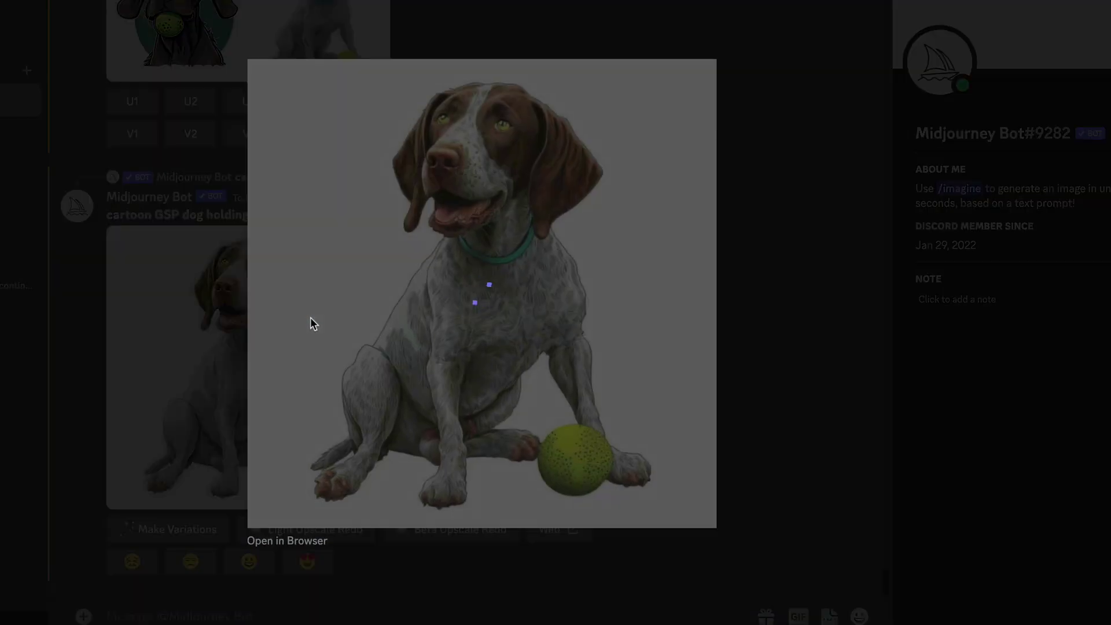
left_click(285, 537)
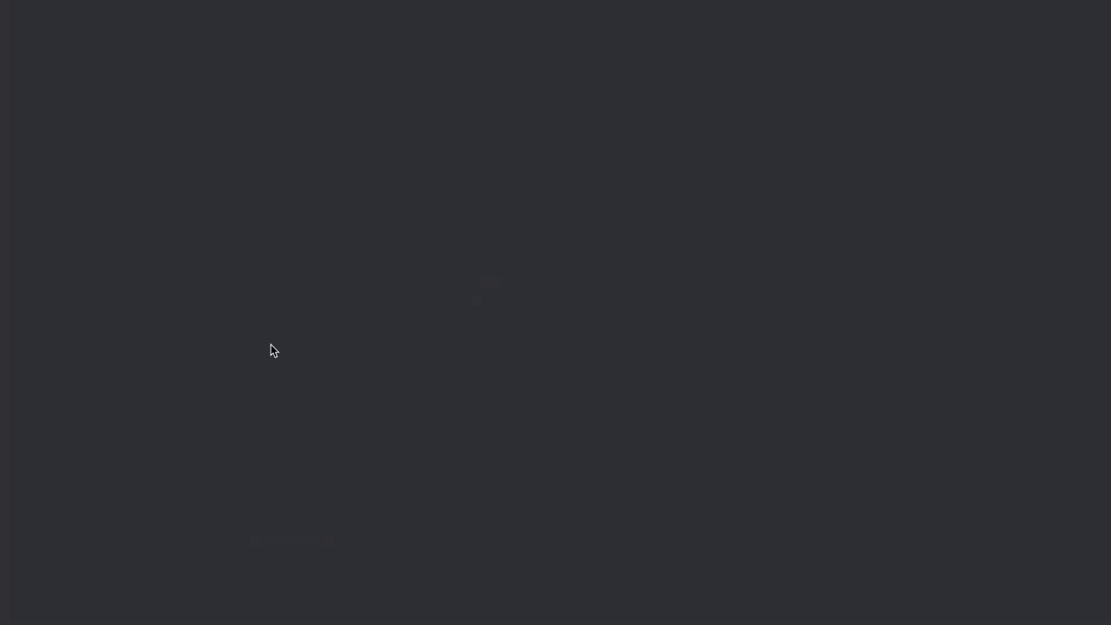
right_click(360, 179)
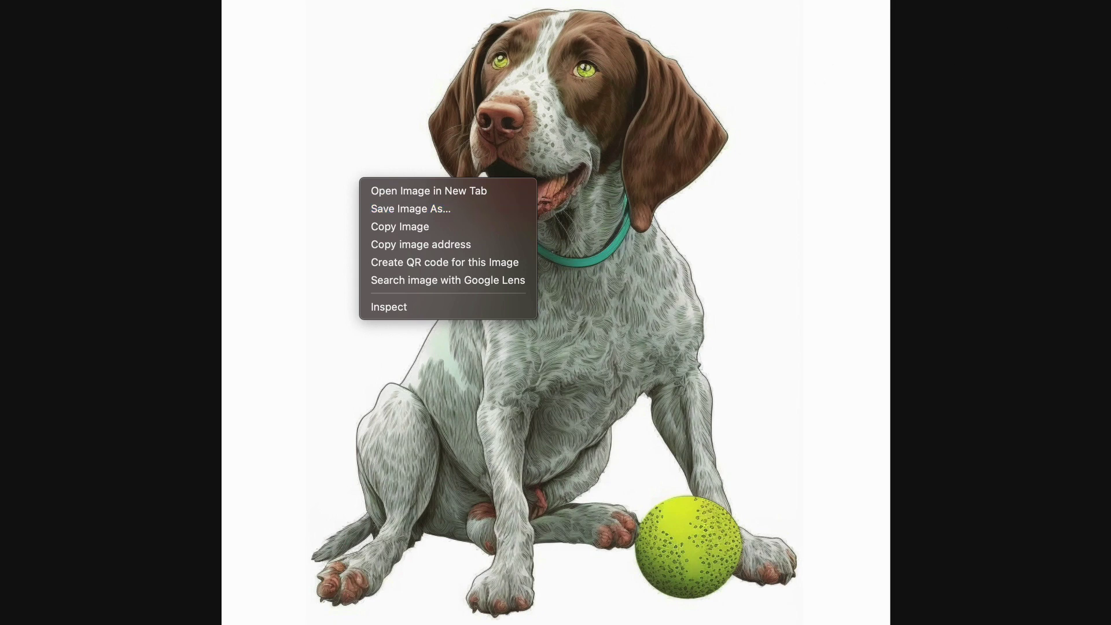
key("Escape")
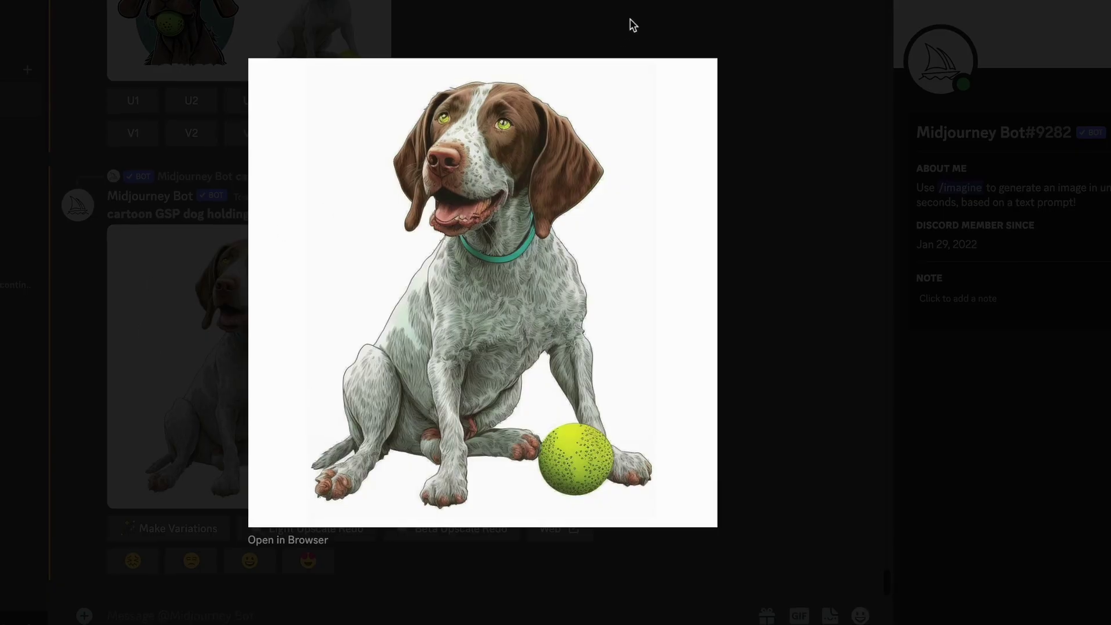
left_click(632, 25)
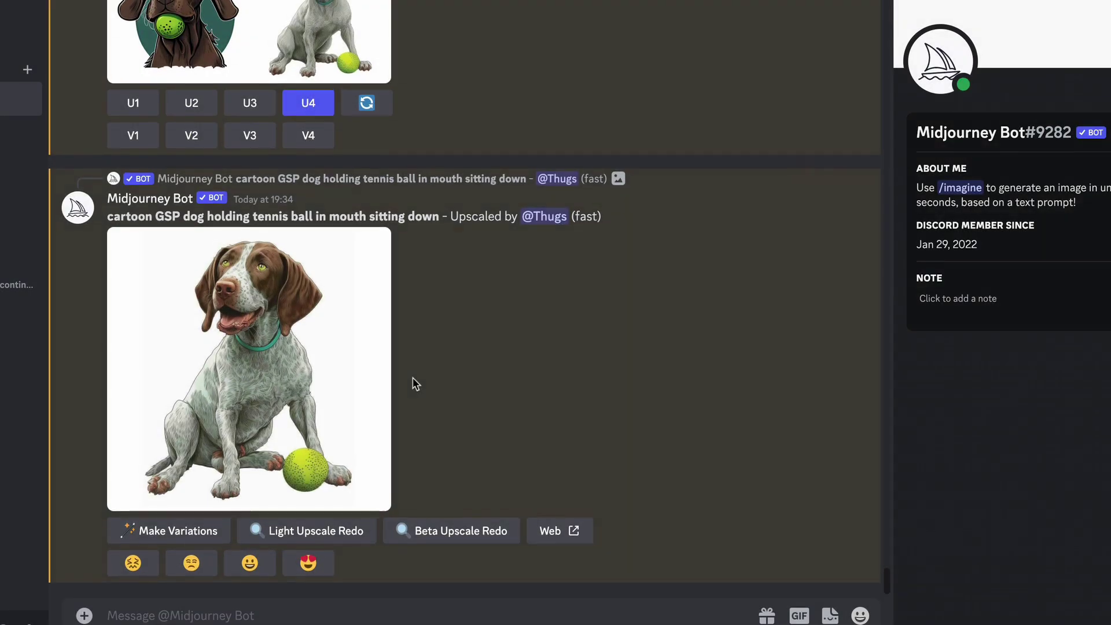
Review the earlier black dog photo and its "make cartoon" result in the Midjourney Bot chat
scroll(412, 378, "up", 10)
scroll(412, 378, "up", 6)
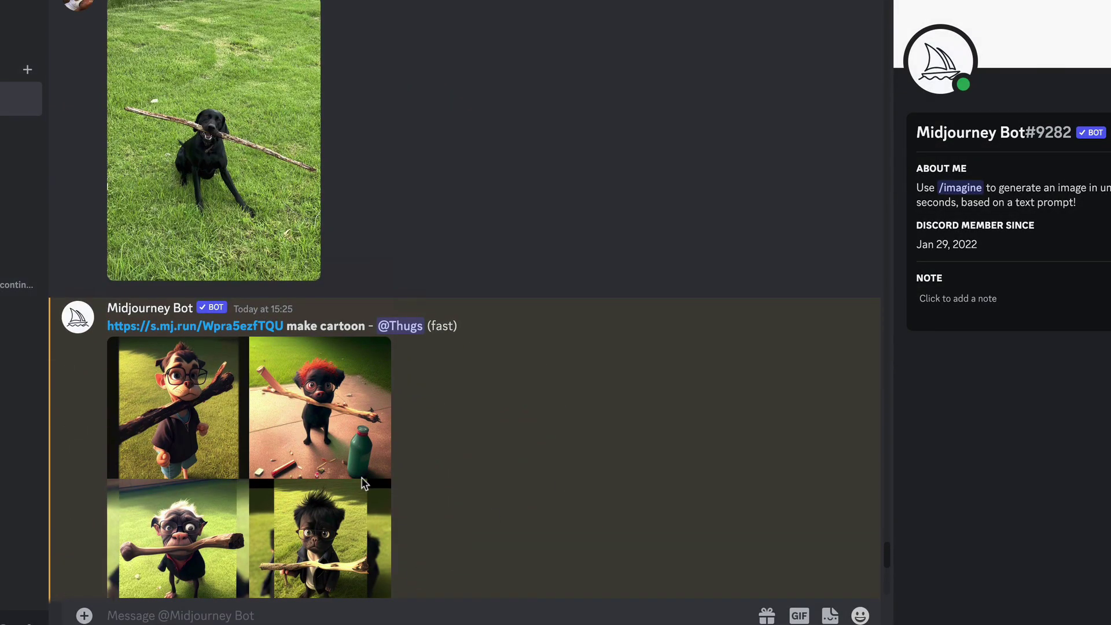
scroll(483, 325, "down", 3)
scroll(415, 372, "up", 4)
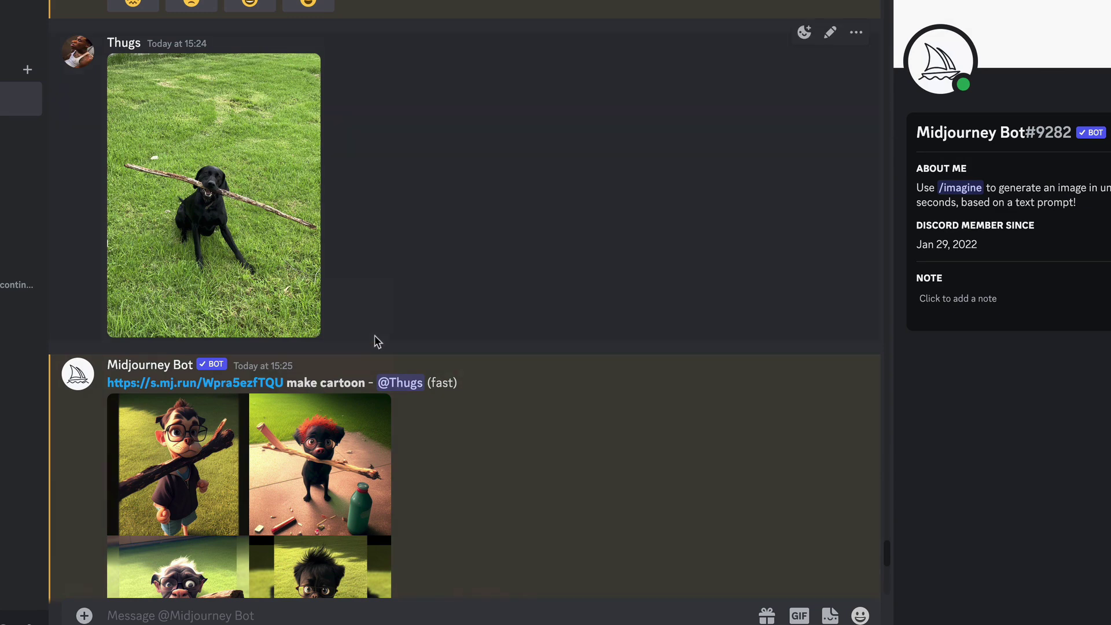
scroll(350, 288, "down", 5)
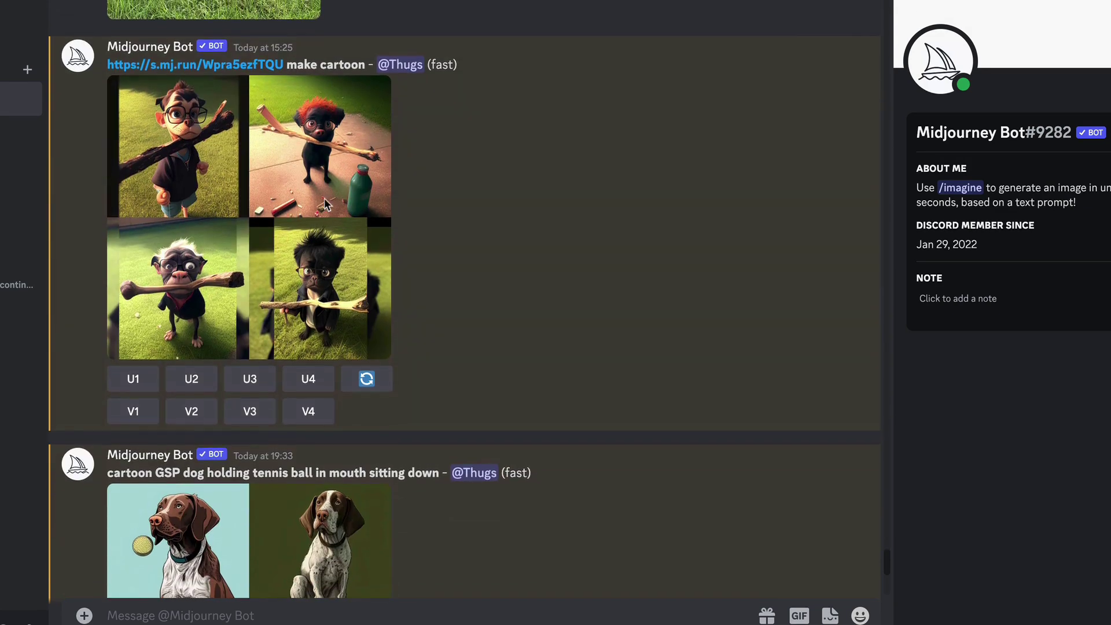
Upload the black dog photo IMG_8231.png to the chat, get its image address from the browser, and return to Discord
left_click(84, 616)
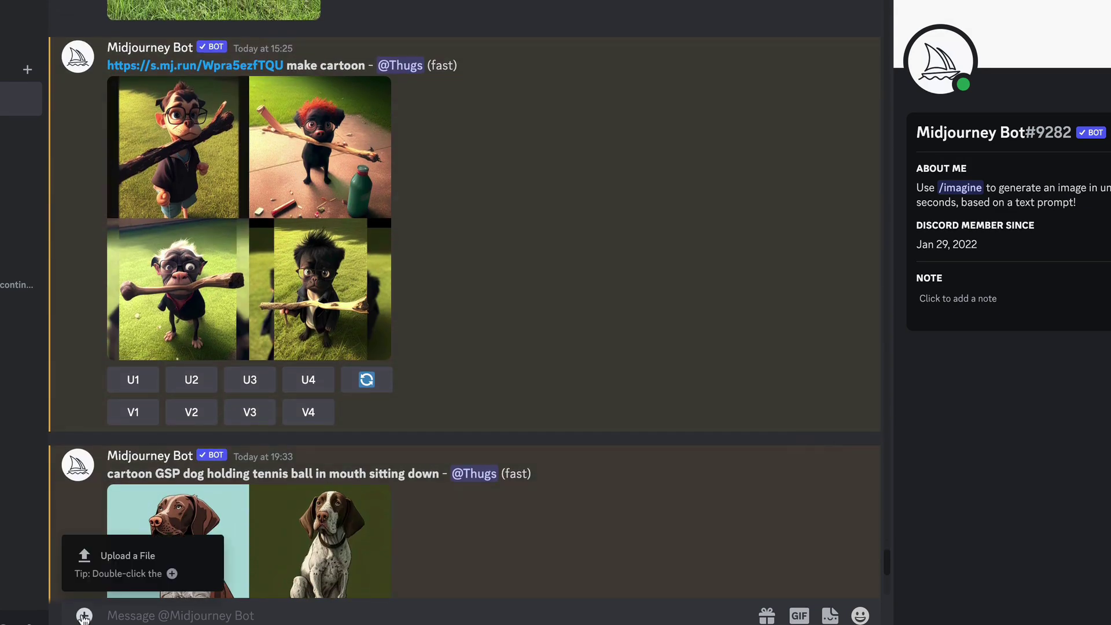
left_click(89, 590)
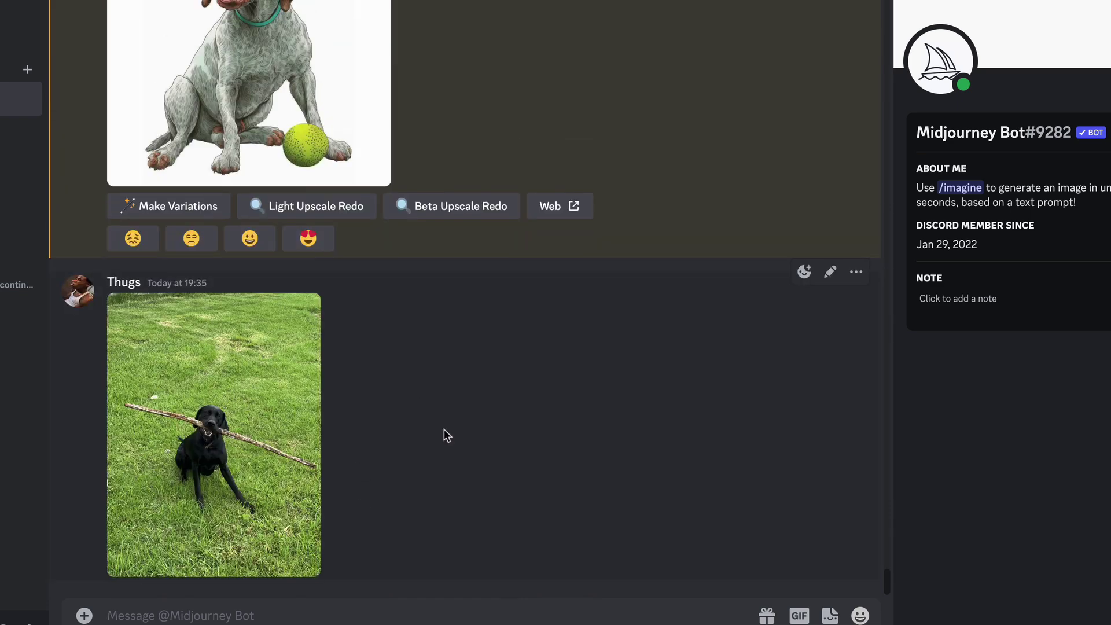
left_click(197, 467)
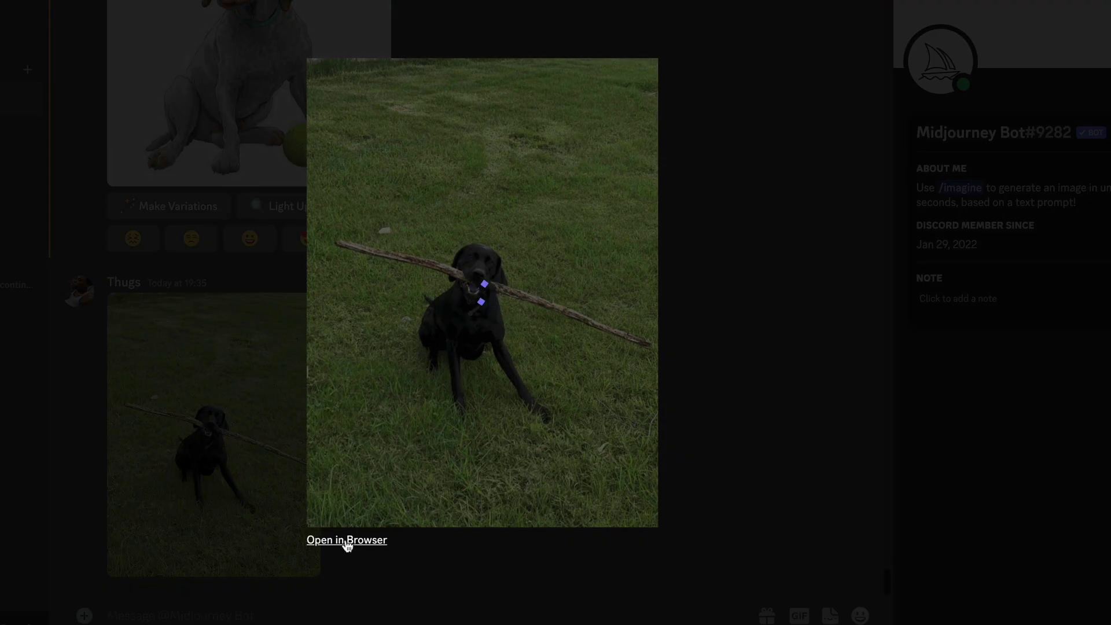
left_click(347, 540)
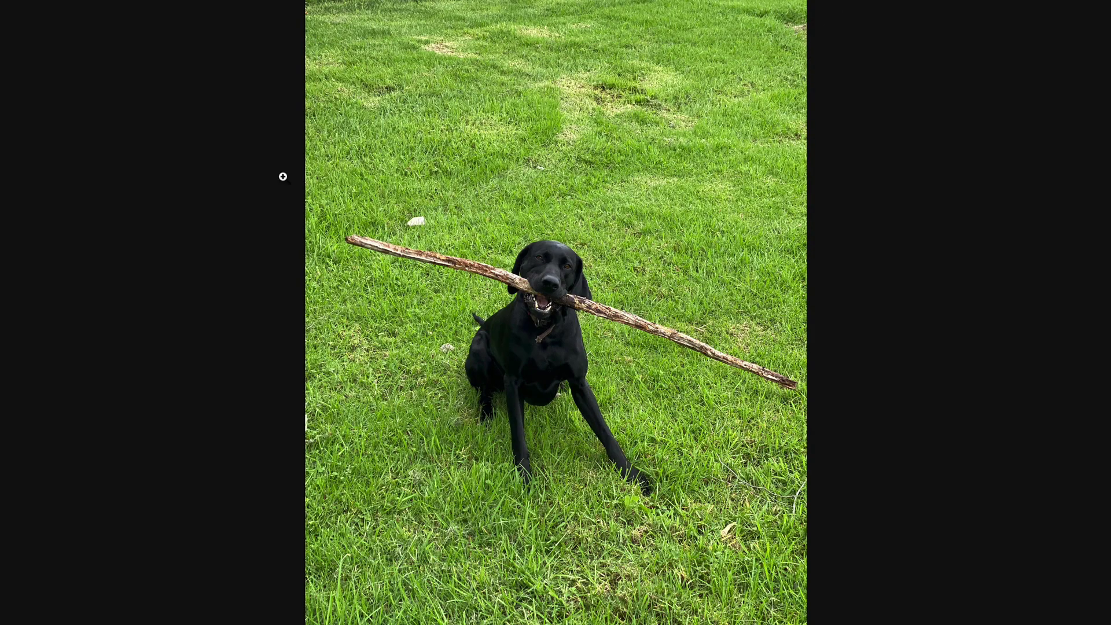
key("alt+Tab")
left_click(736, 278)
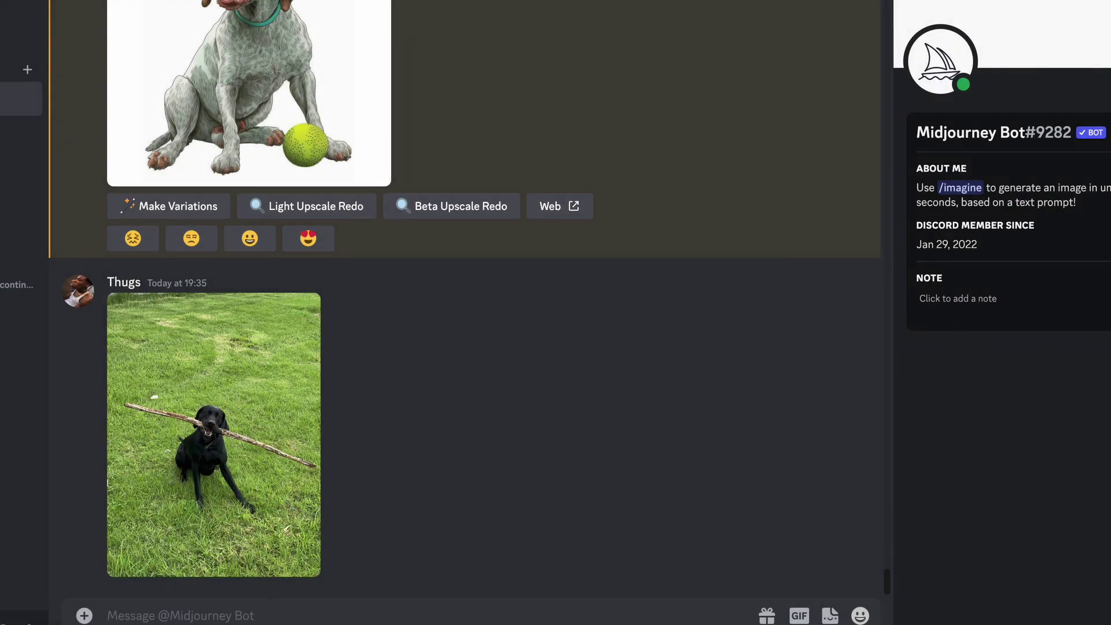
Generate images with the /imagine command, using the uploaded dog photo's link followed by "make a cartoon" as the prompt
type("/om")
key("BackSpace")
key("BackSpace")
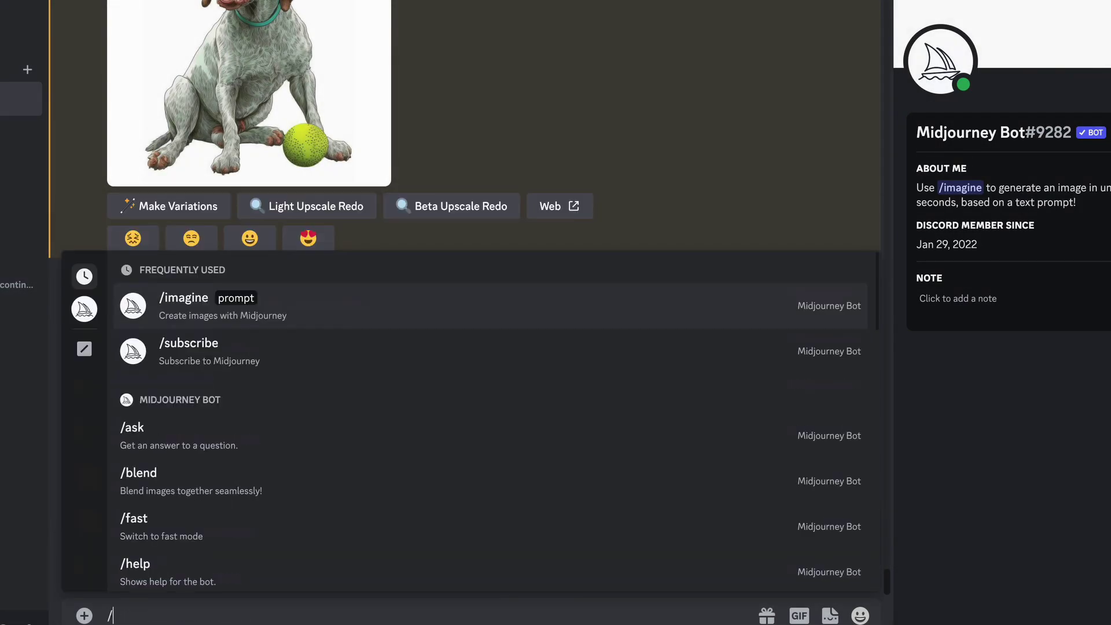
type("i")
key("BackSpace")
type("im")
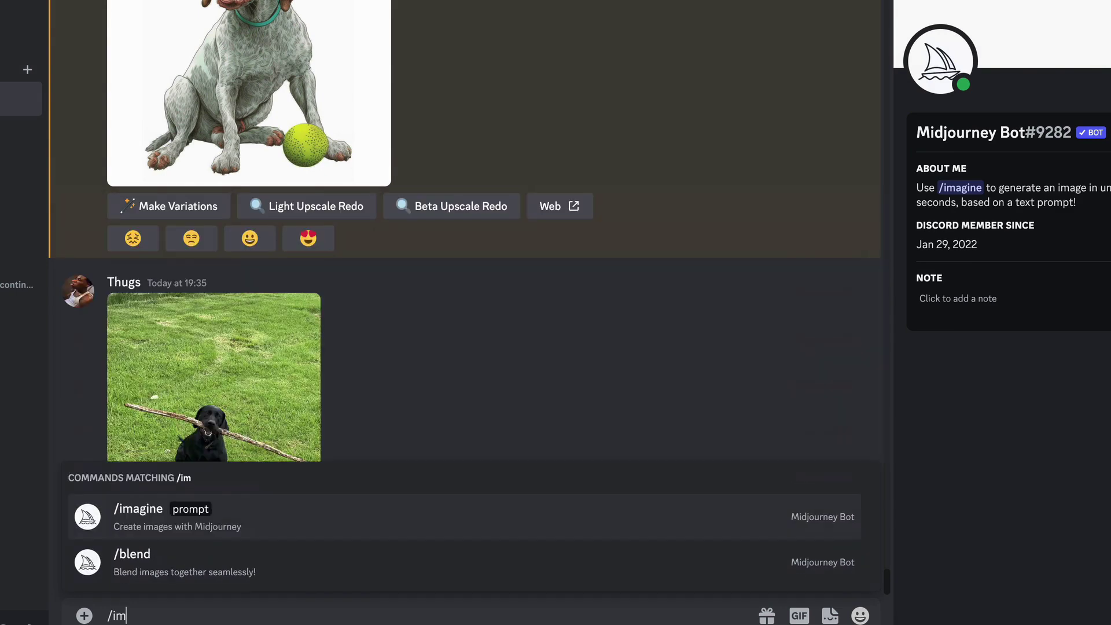
left_click(311, 529)
key("ctrl+v")
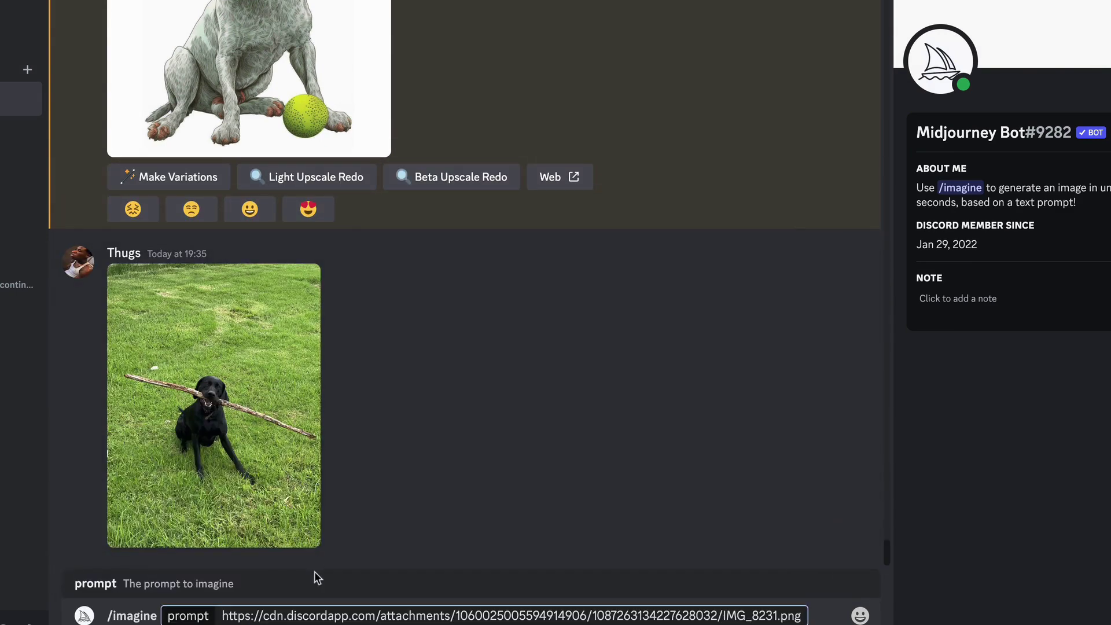
type("make")
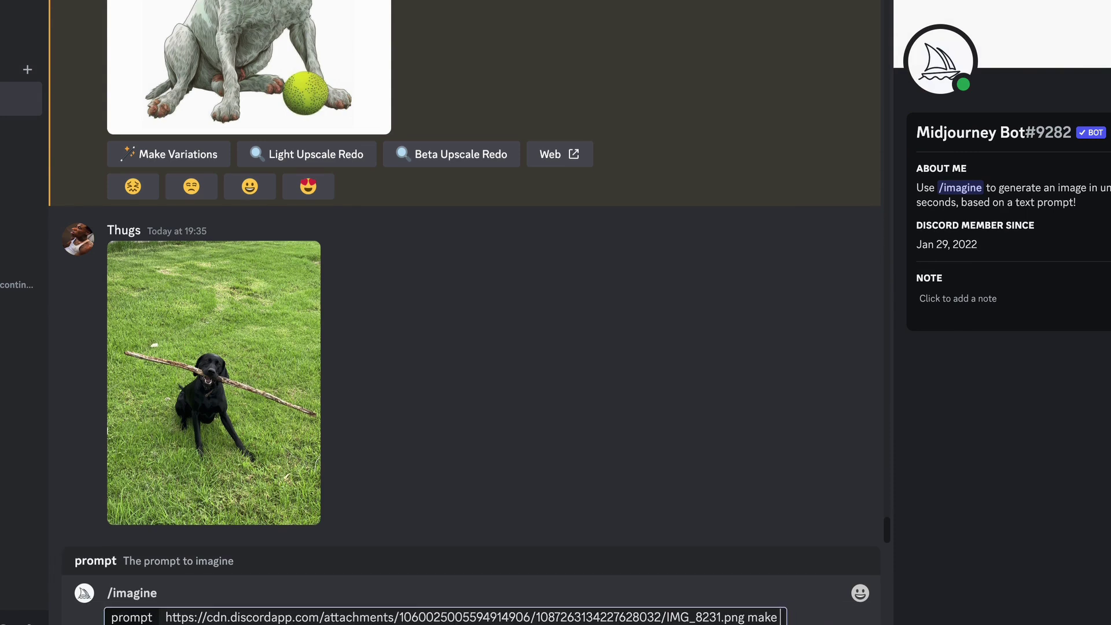
type(" a cartoon")
key("Return")
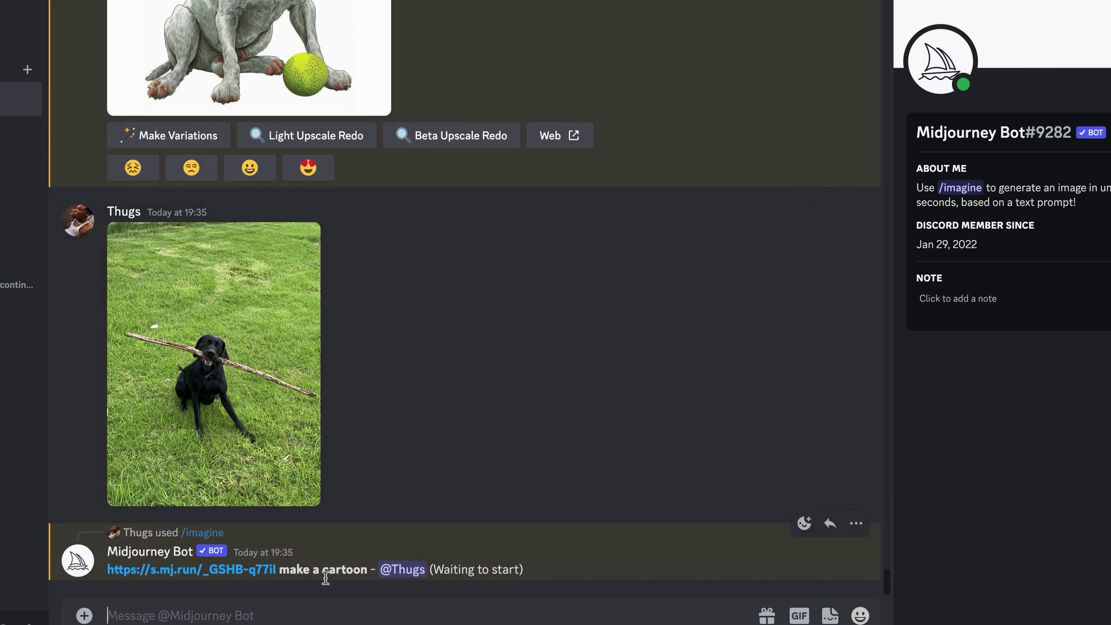
Examine an enlarged view of the earlier "make cartoon" result of the black dog, and close the preview
scroll(375, 446, "up", 15)
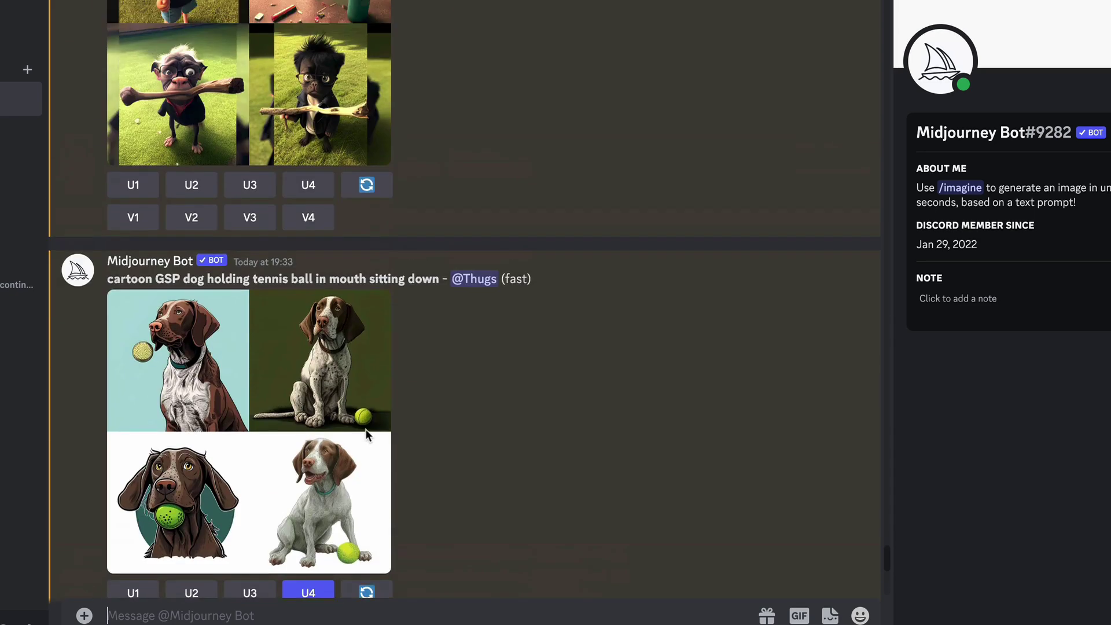
scroll(366, 436, "up", 6)
left_click(328, 425)
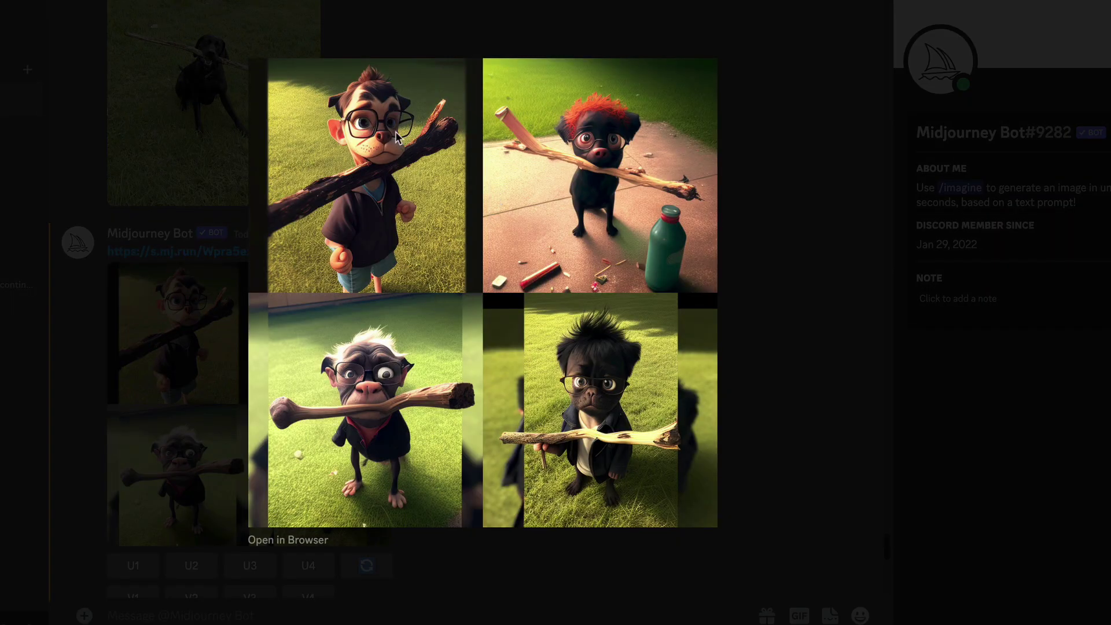
left_click(795, 157)
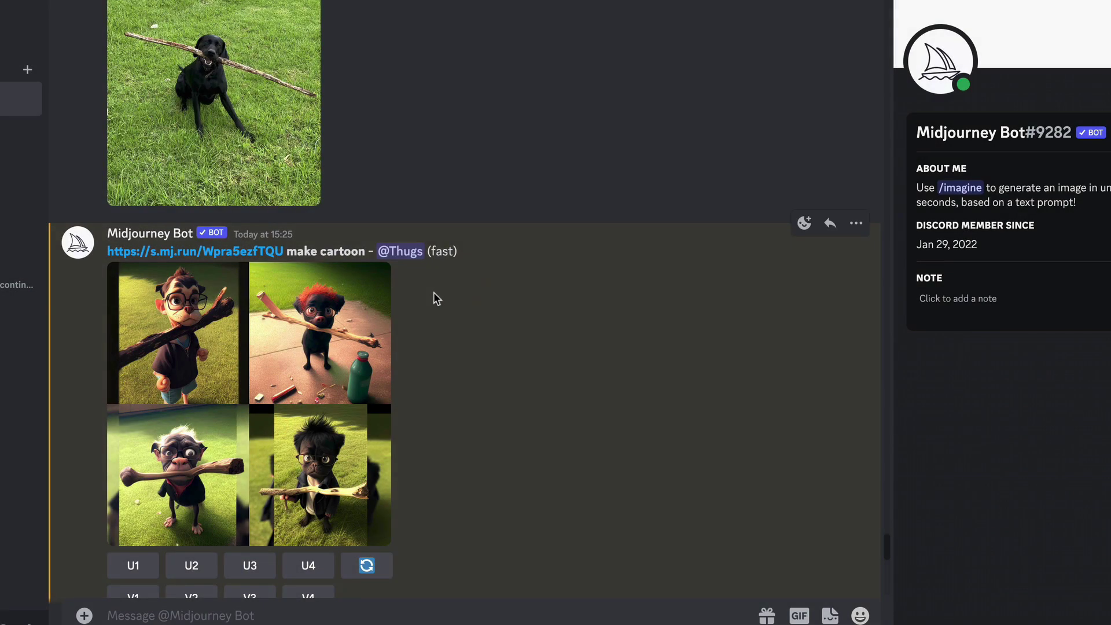
scroll(433, 292, "down", 12)
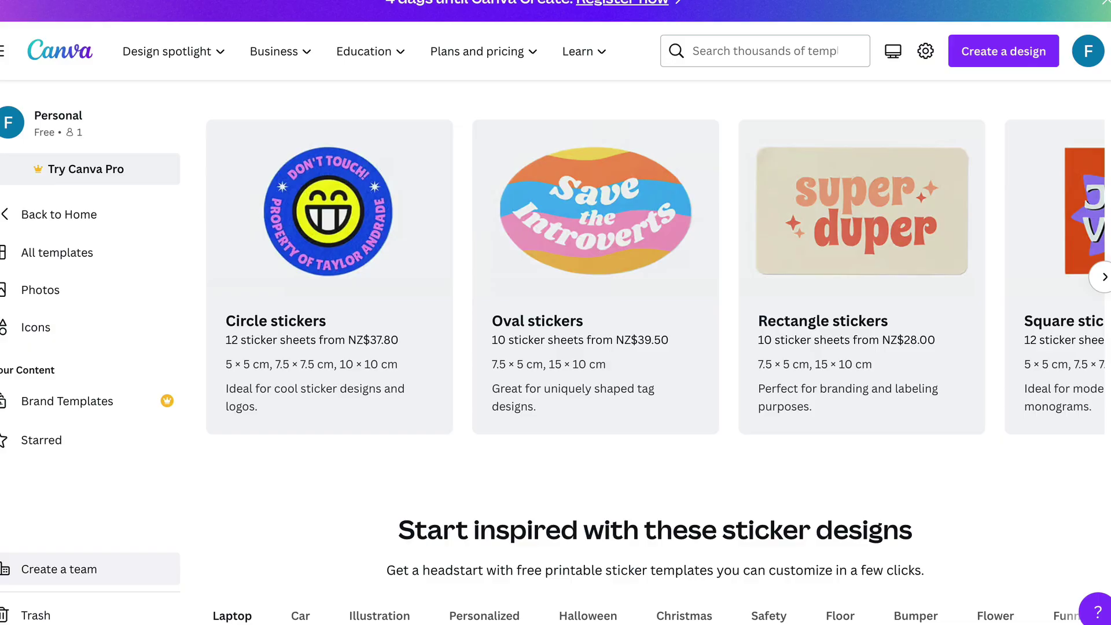
Switch to Canva's sticker products and start a square sticker design
mouse_move(169, 70)
left_click(1104, 276)
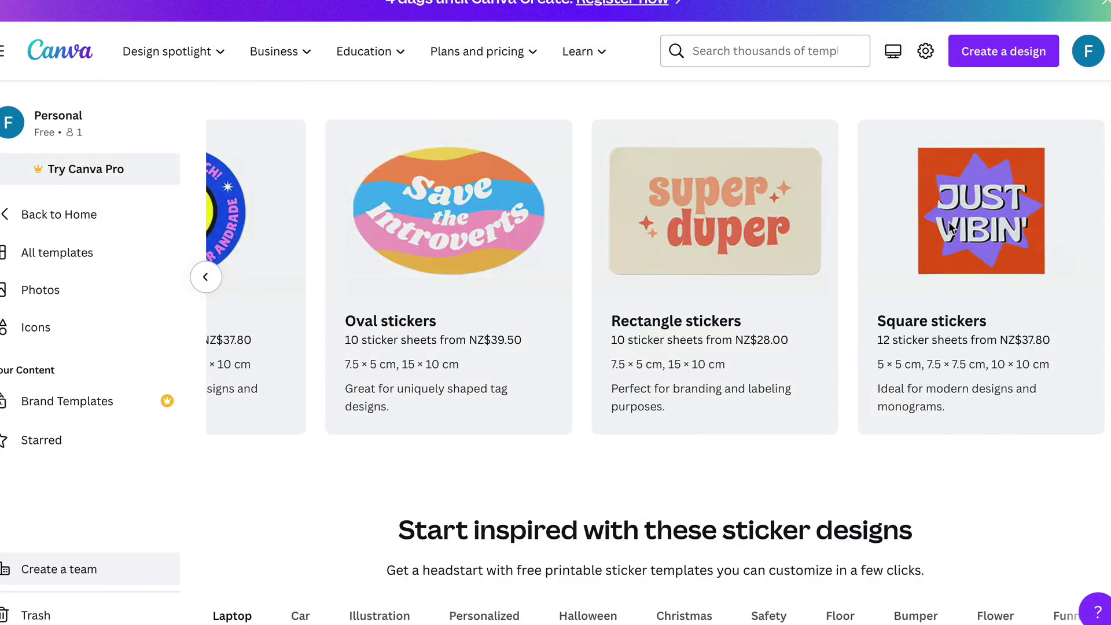
left_click(1001, 132)
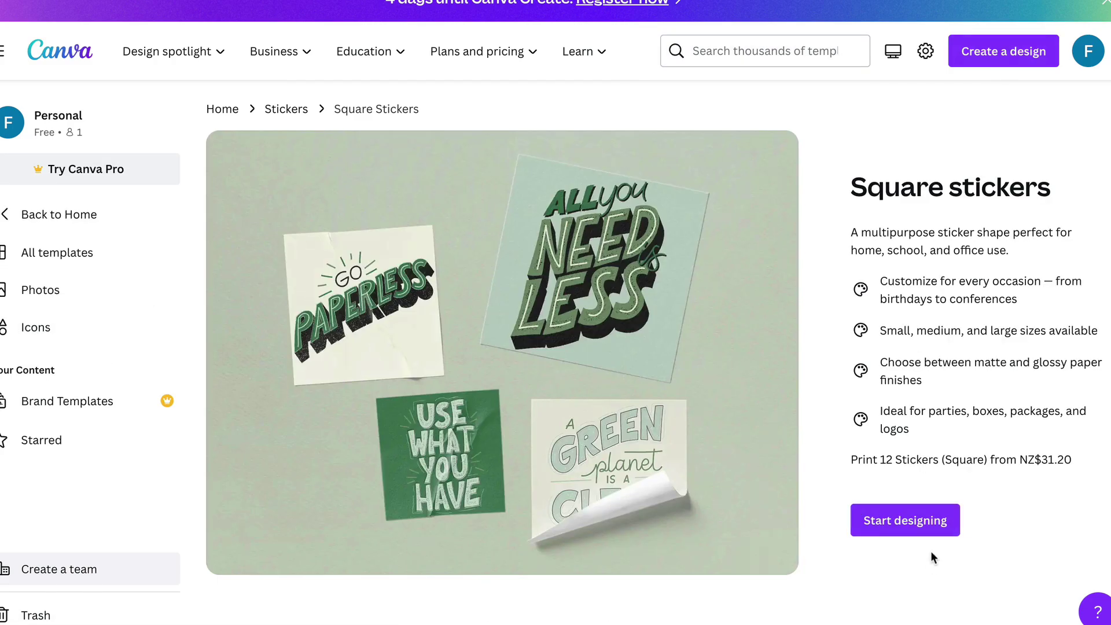
left_click(923, 530)
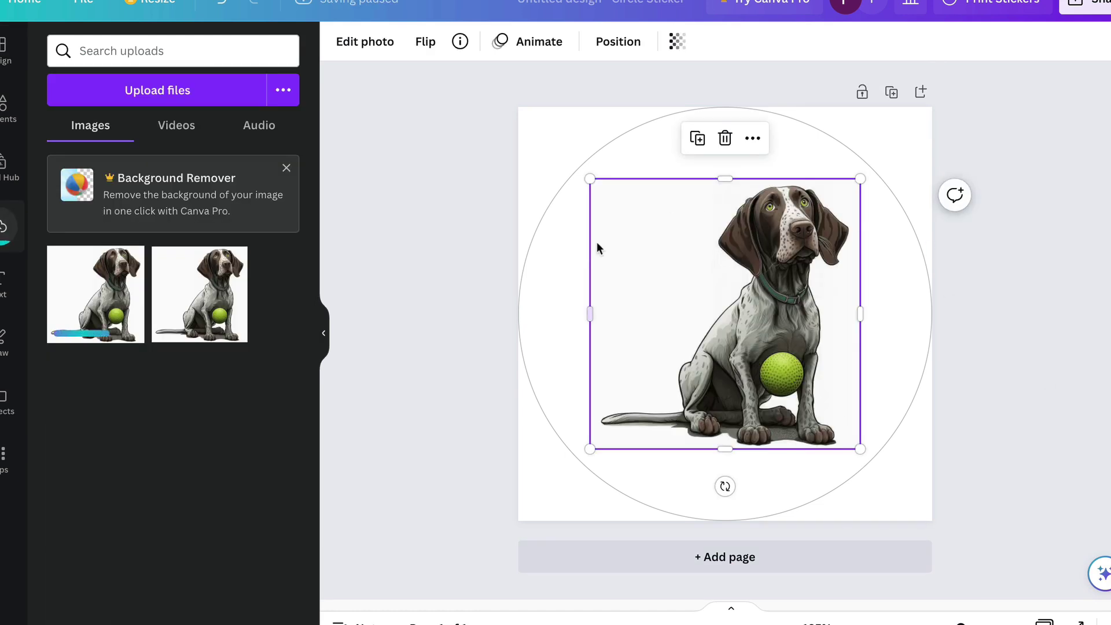
Move the dog image toward the upper left of the circle sticker and browse the circle sticker templates
left_click_drag(758, 263, 706, 220)
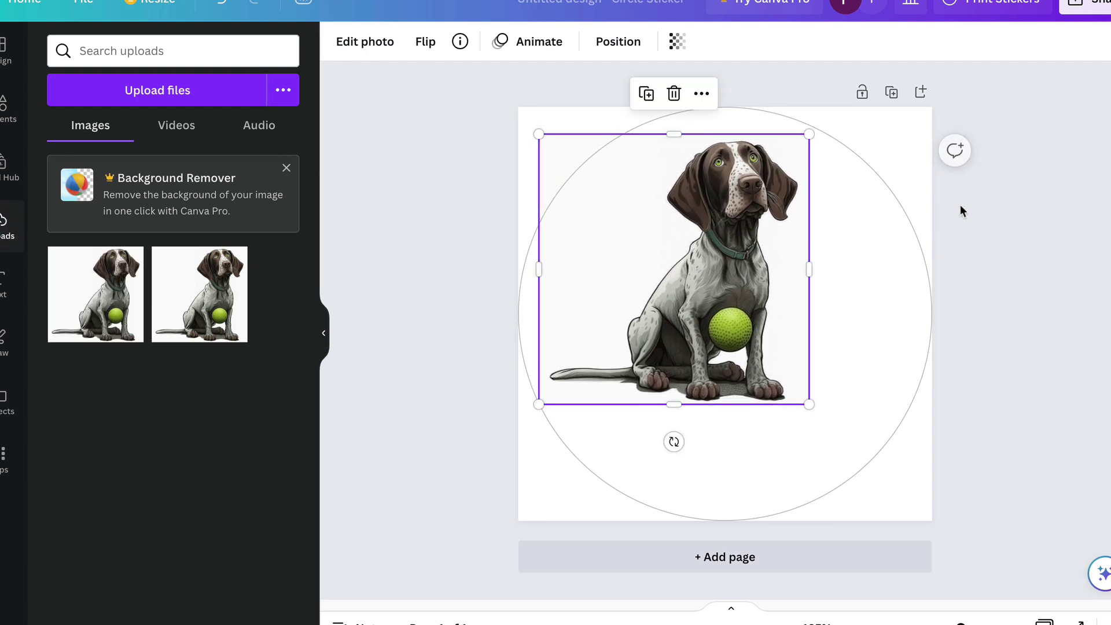
left_click(963, 211)
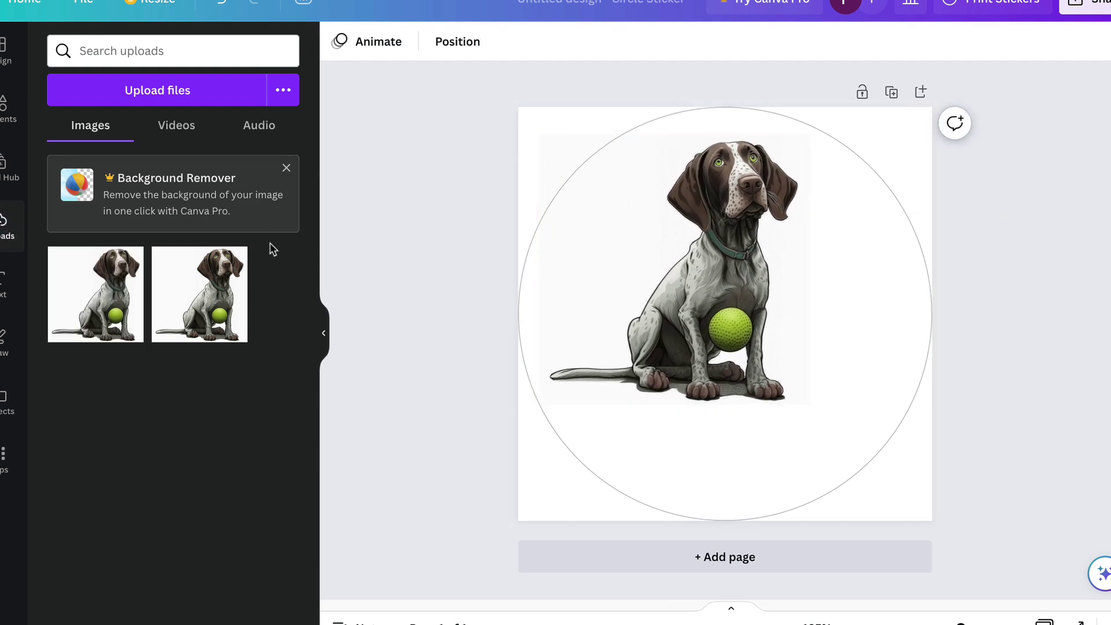
left_click(6, 51)
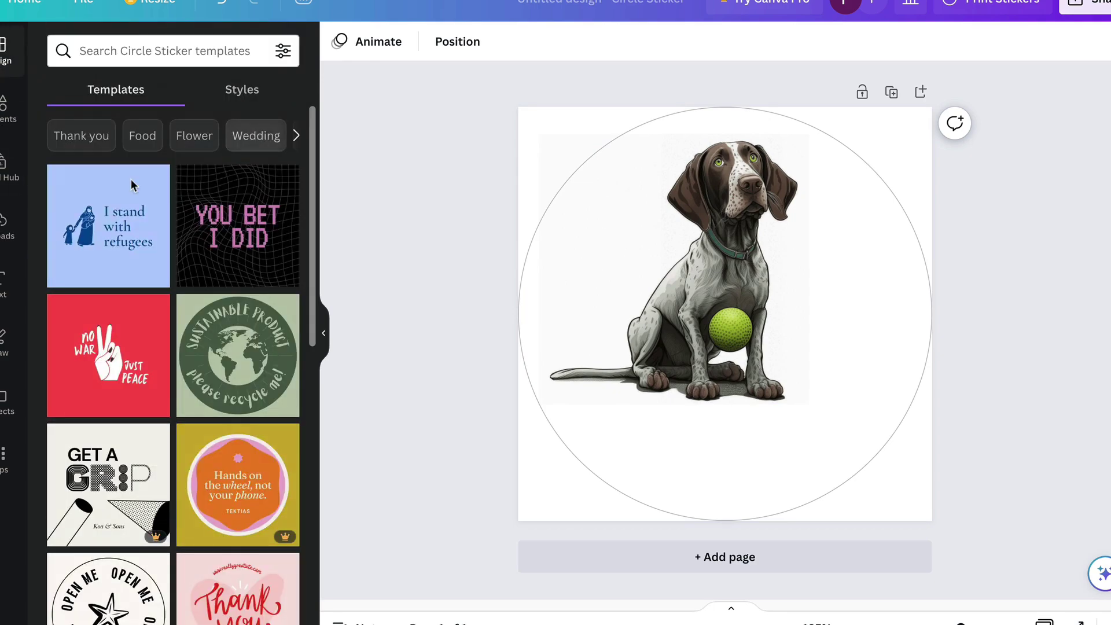
scroll(220, 289, "down", 8)
scroll(220, 272, "down", 5)
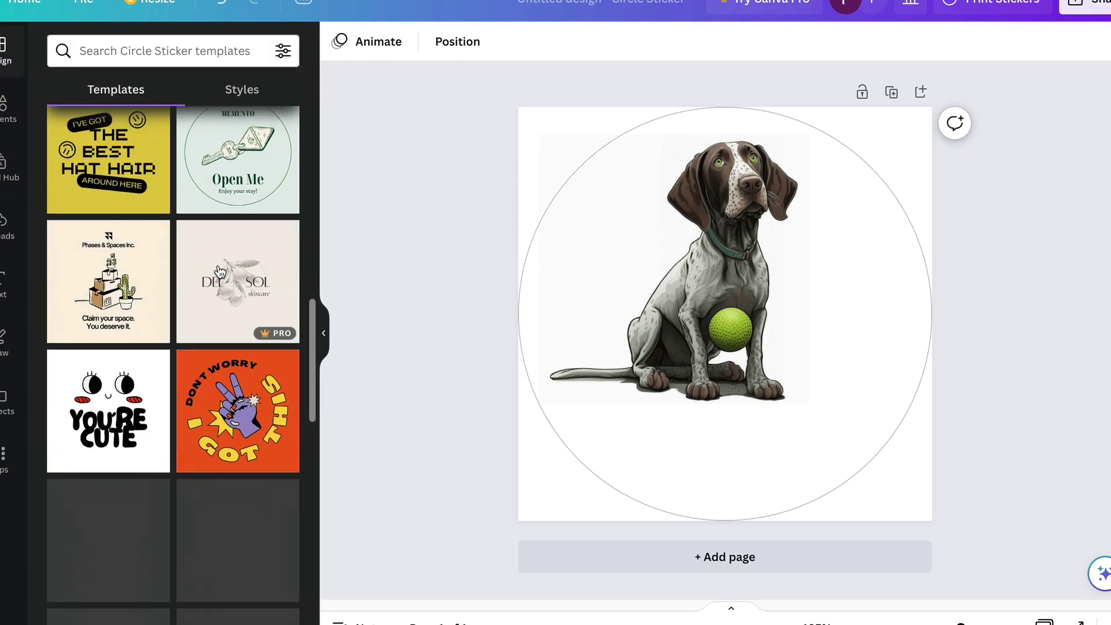
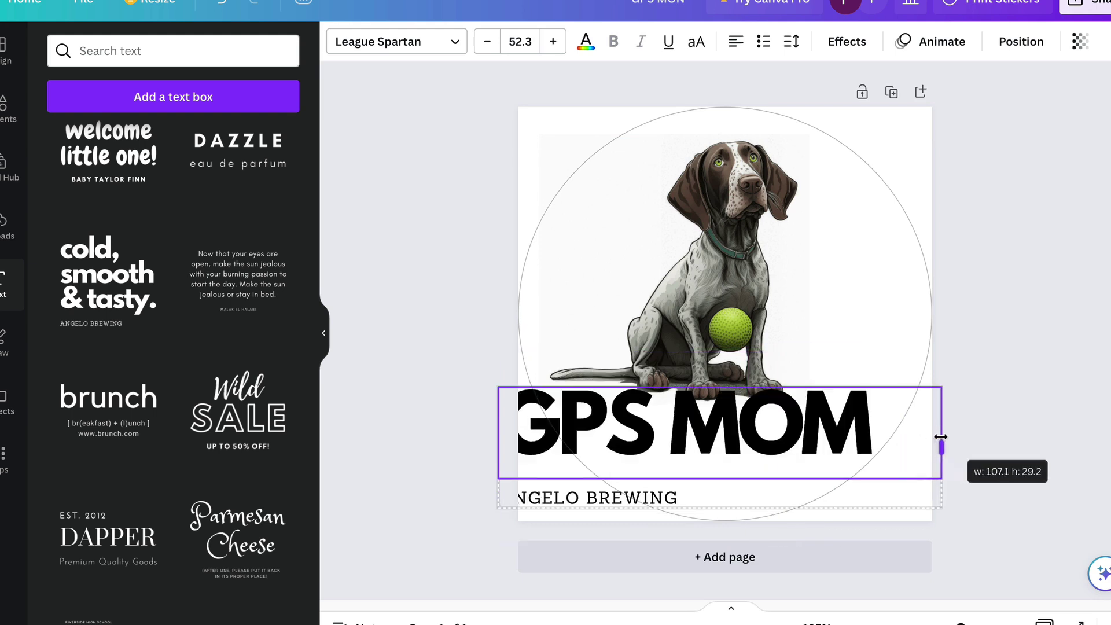
Reduce the "GPS MOM" text to font size 32.3 and move it rightward to sit beneath the dog
double_click(738, 425)
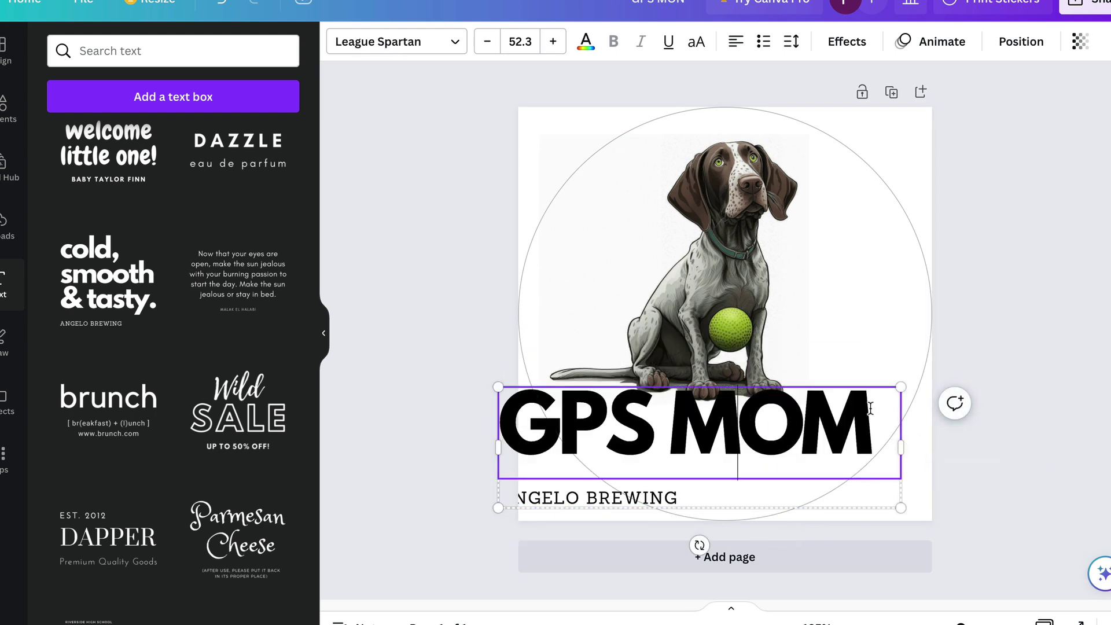
key("ctrl+a")
left_click(487, 42)
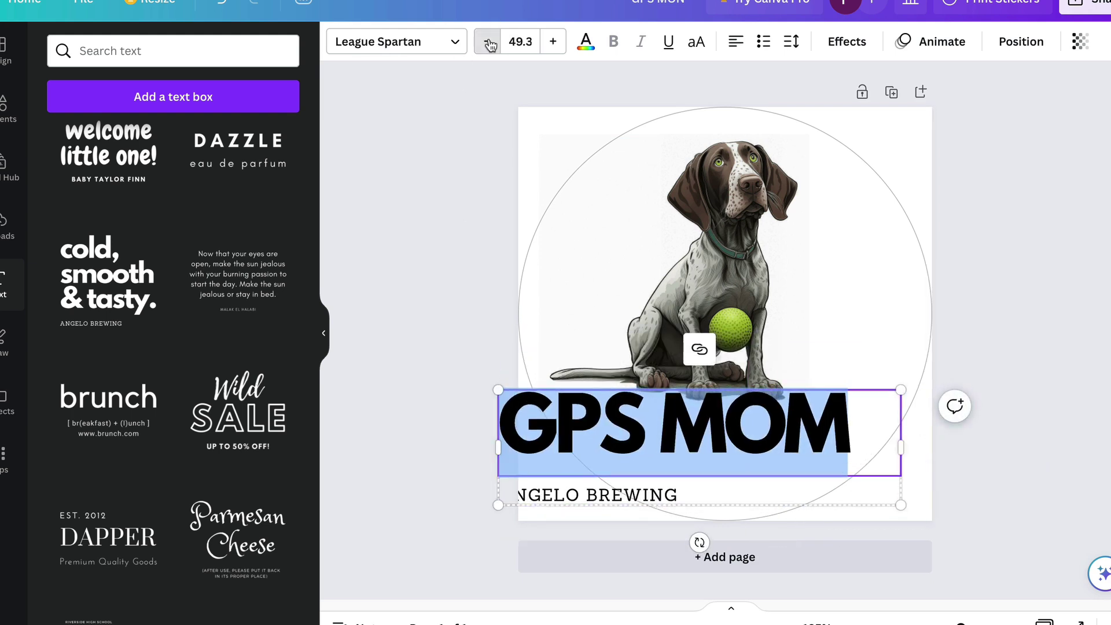
left_click(487, 42)
left_click(488, 42)
left_click(487, 42)
left_click(487, 41)
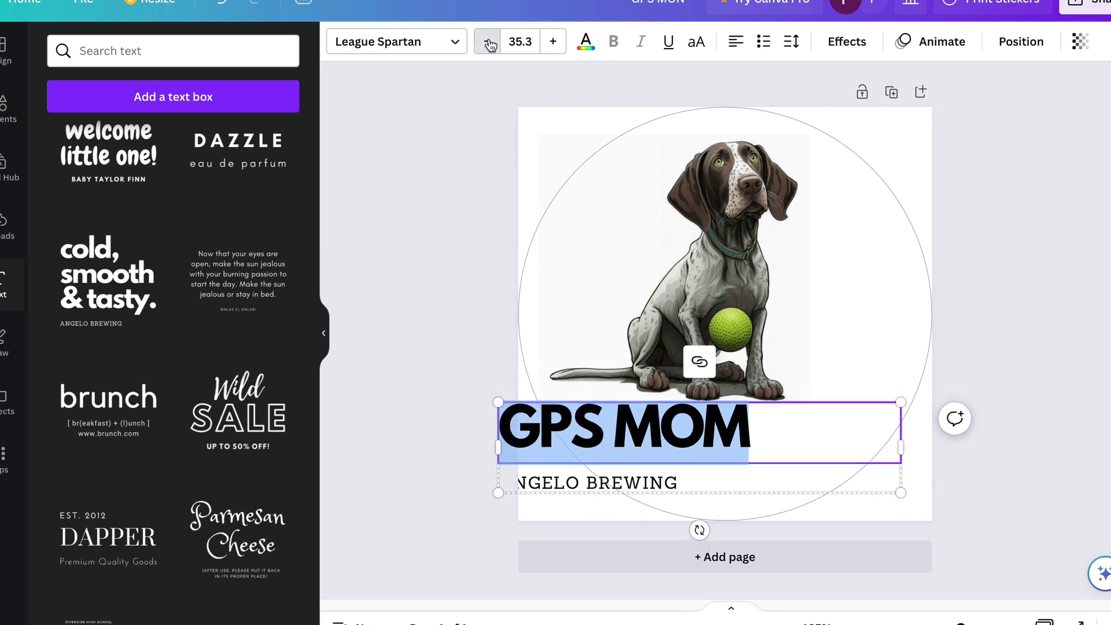
left_click(488, 42)
left_click_drag(605, 422, 715, 427)
Delete all of the placeholder subtitle text beneath "GPS MOM"
double_click(808, 479)
left_click(808, 479)
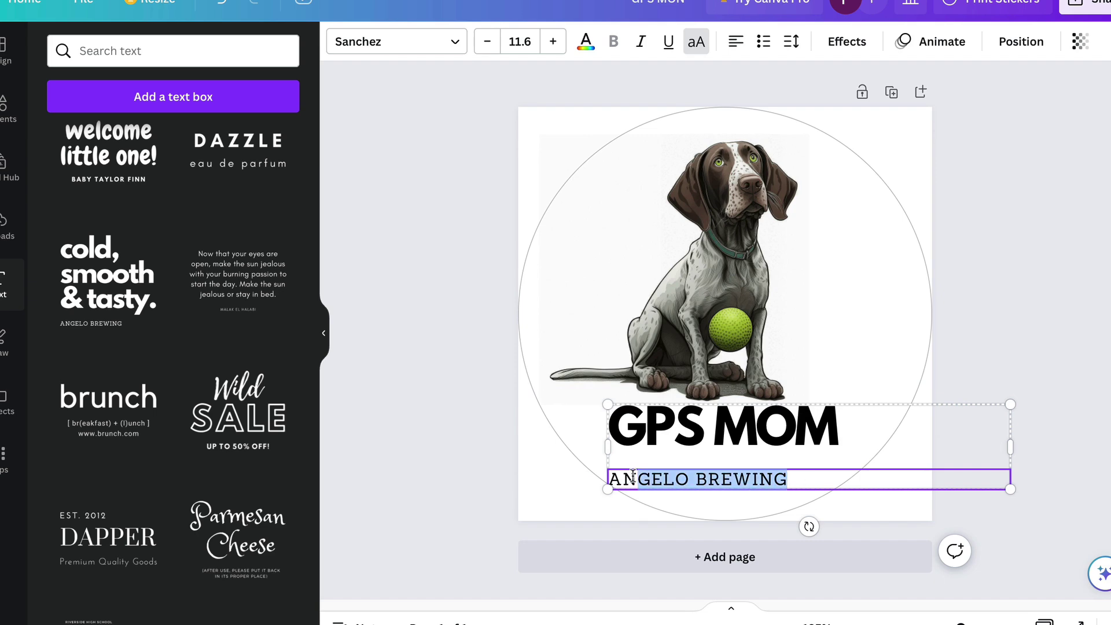
key("BackSpace")
key("BackSpace")
key("BackSpace")
key("BackSpace")
key("BackSpace")
key("BackSpace")
key("BackSpace")
key("BackSpace")
key("BackSpace")
key("BackSpace")
key("BackSpace")
key("BackSpace")
key("BackSpace")
key("BackSpace")
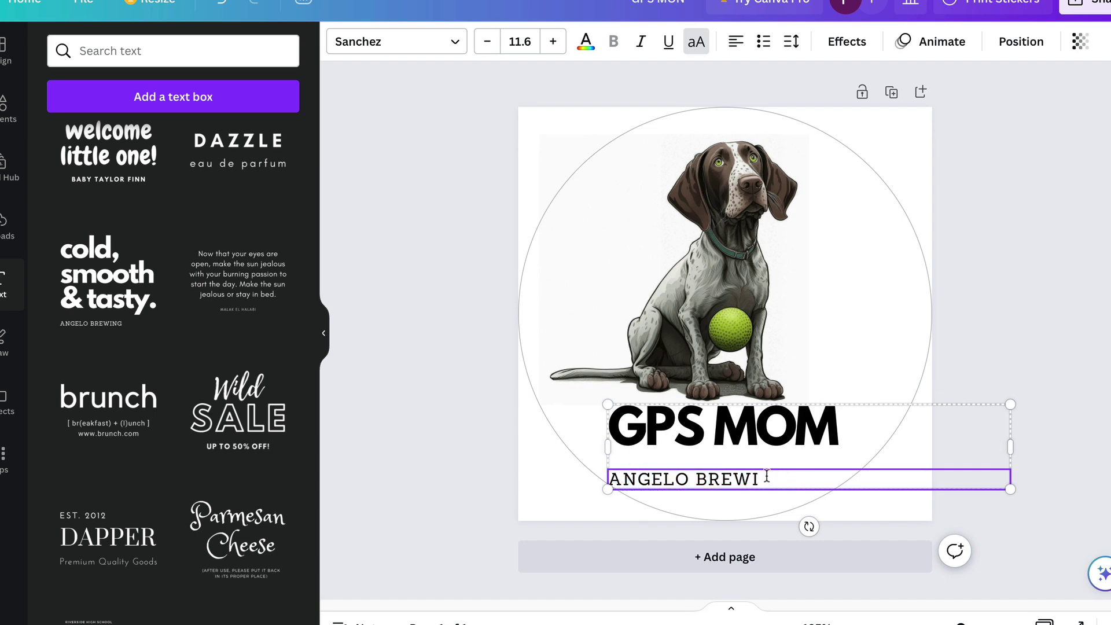
left_click(915, 387)
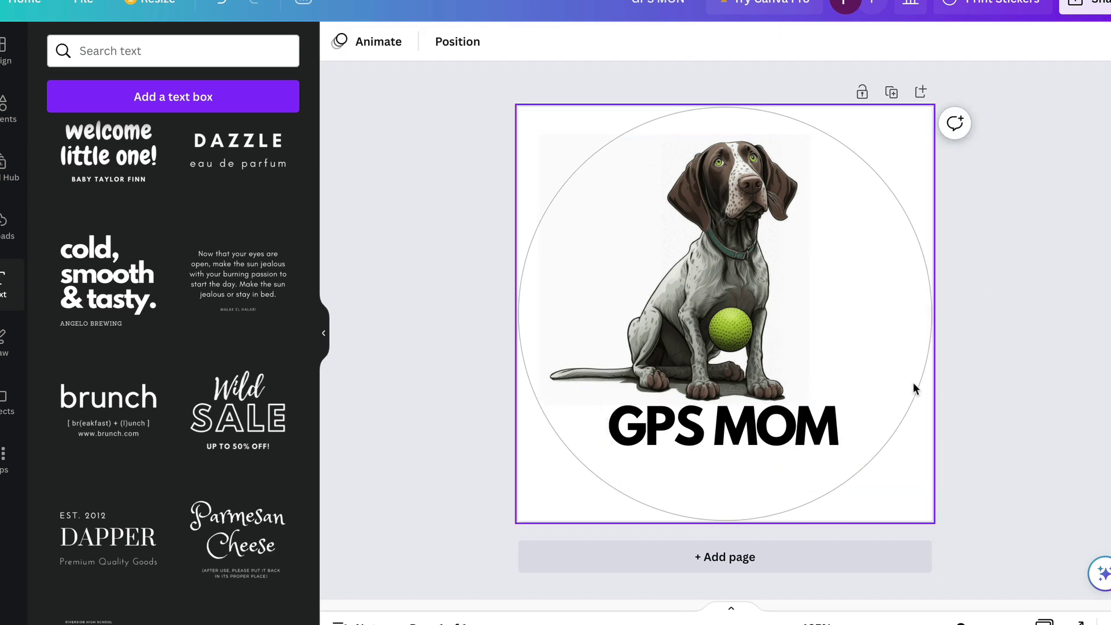
Lower the "GPS MOM" text slightly, shift the dog image up and right, and centre the text within the circle
left_click(745, 427)
left_click_drag(745, 427, 748, 444)
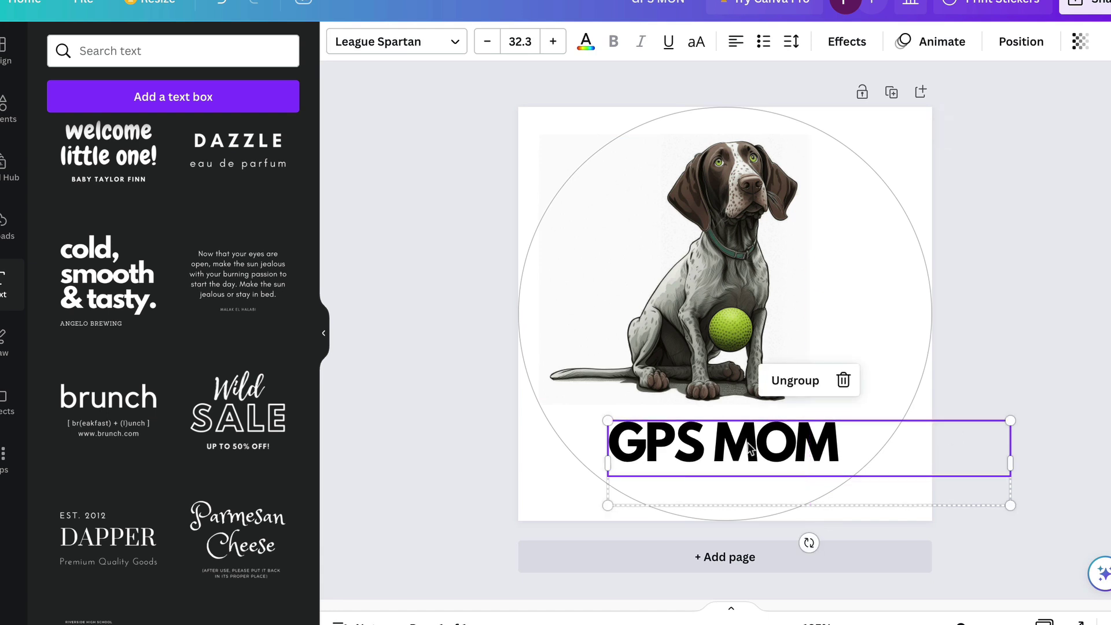
left_click(719, 275)
left_click_drag(719, 276, 735, 270)
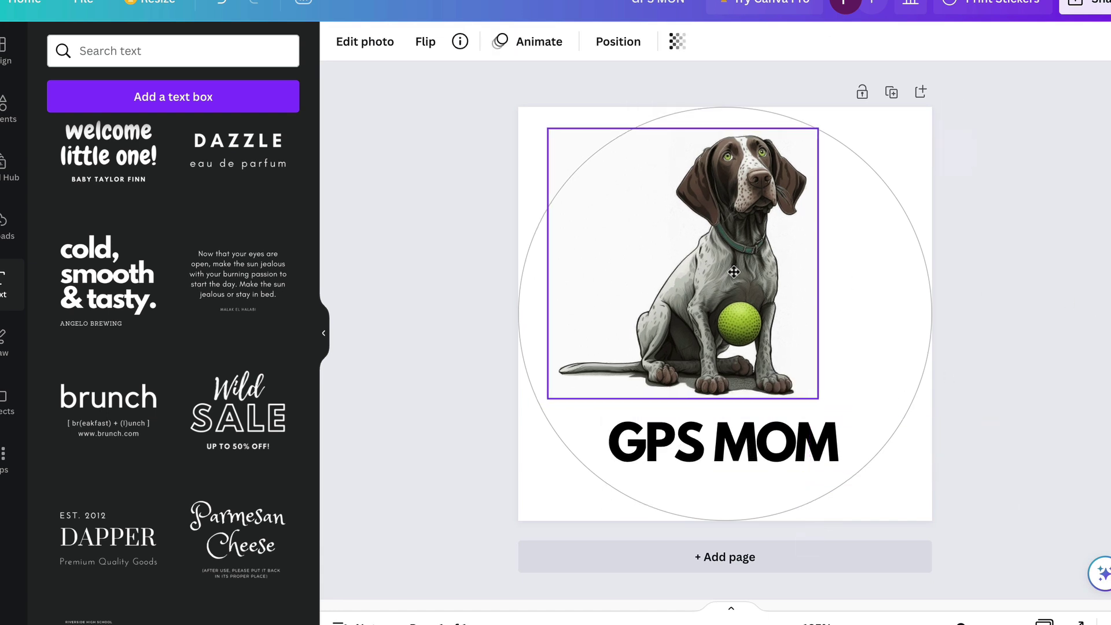
left_click(890, 344)
left_click_drag(742, 443, 735, 439)
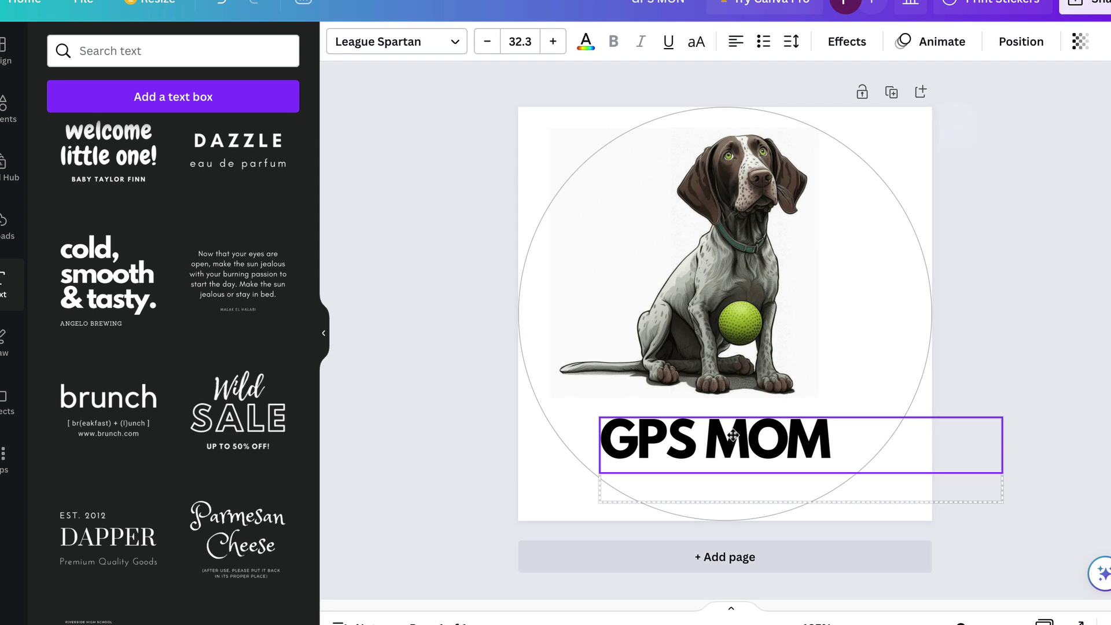
key("Escape")
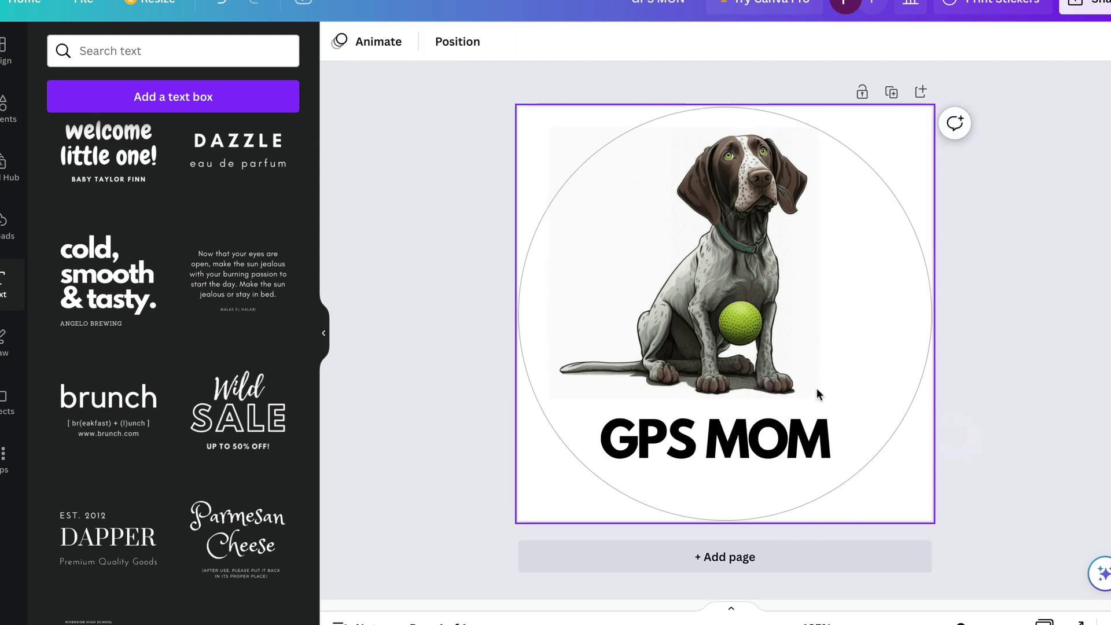
scroll(173, 325, "up", 15)
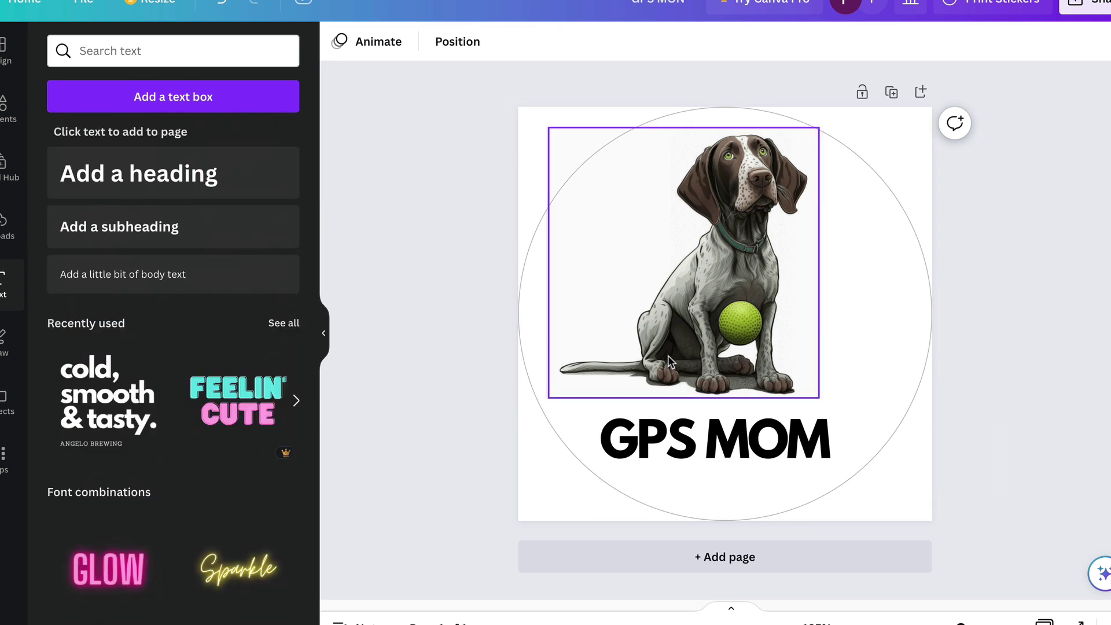
left_click(5, 341)
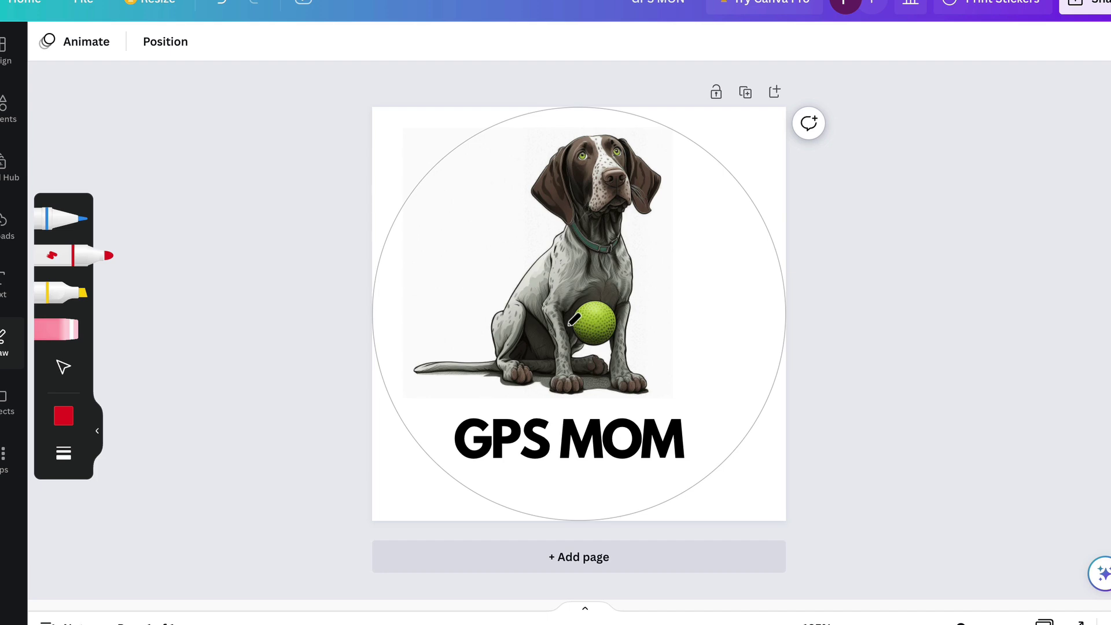
left_click(4, 168)
Browse the full graphics library among the design elements and open the Bright Food collection
left_click(6, 107)
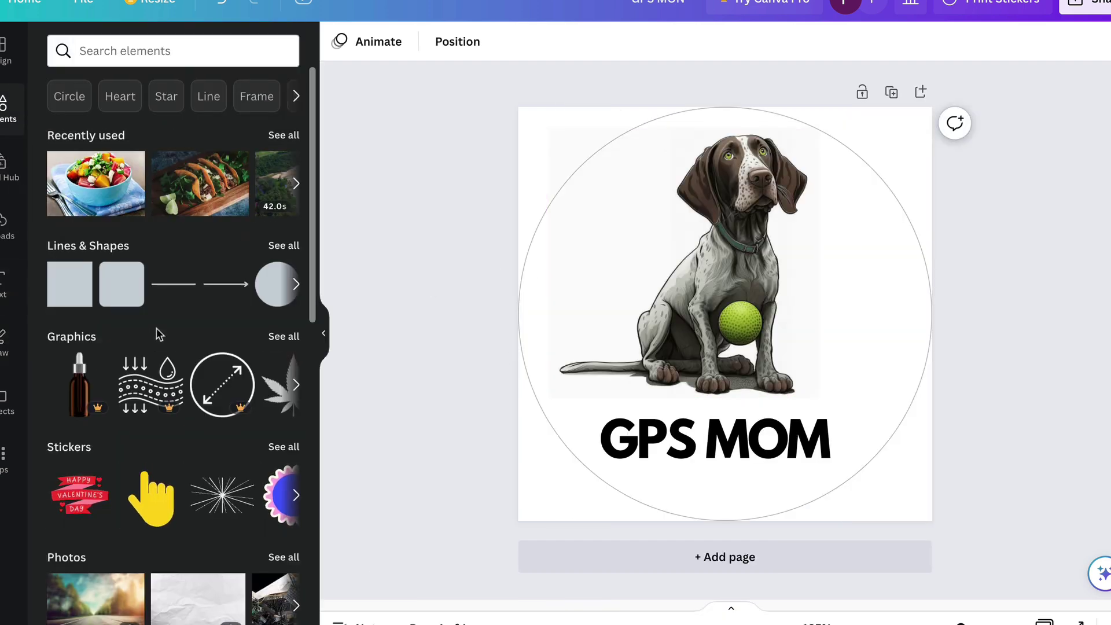
scroll(157, 328, "down", 4)
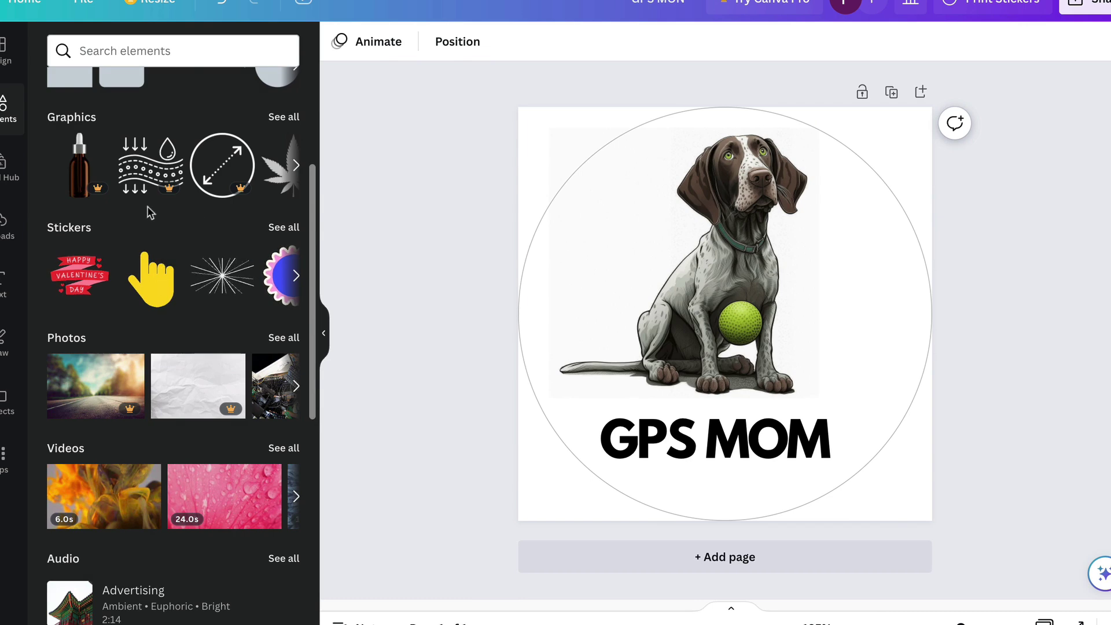
scroll(154, 278, "up", 1)
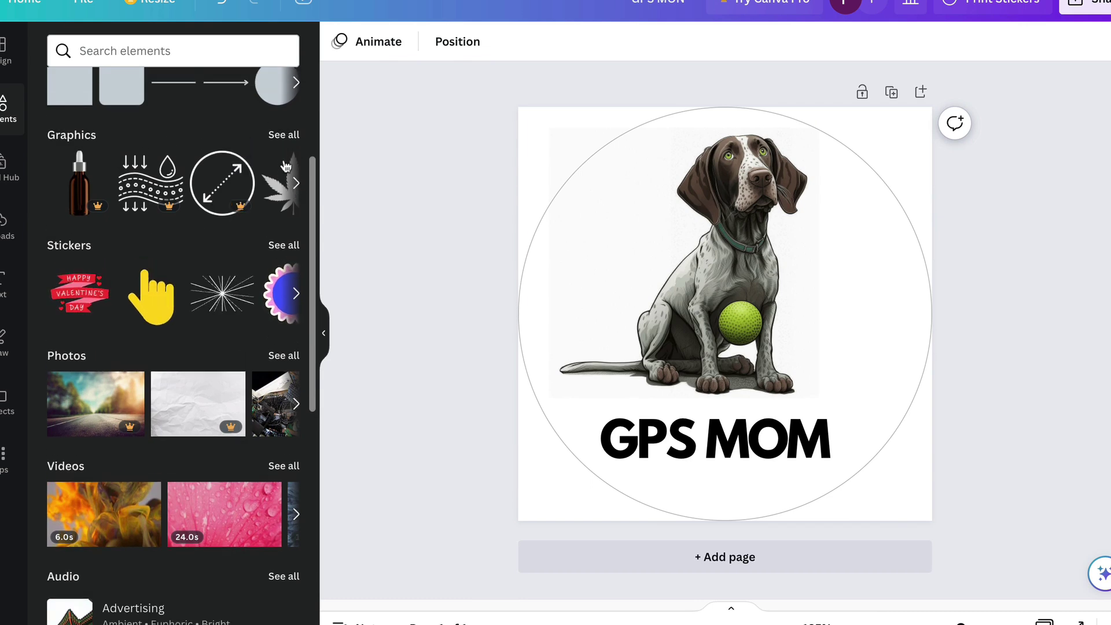
left_click(283, 137)
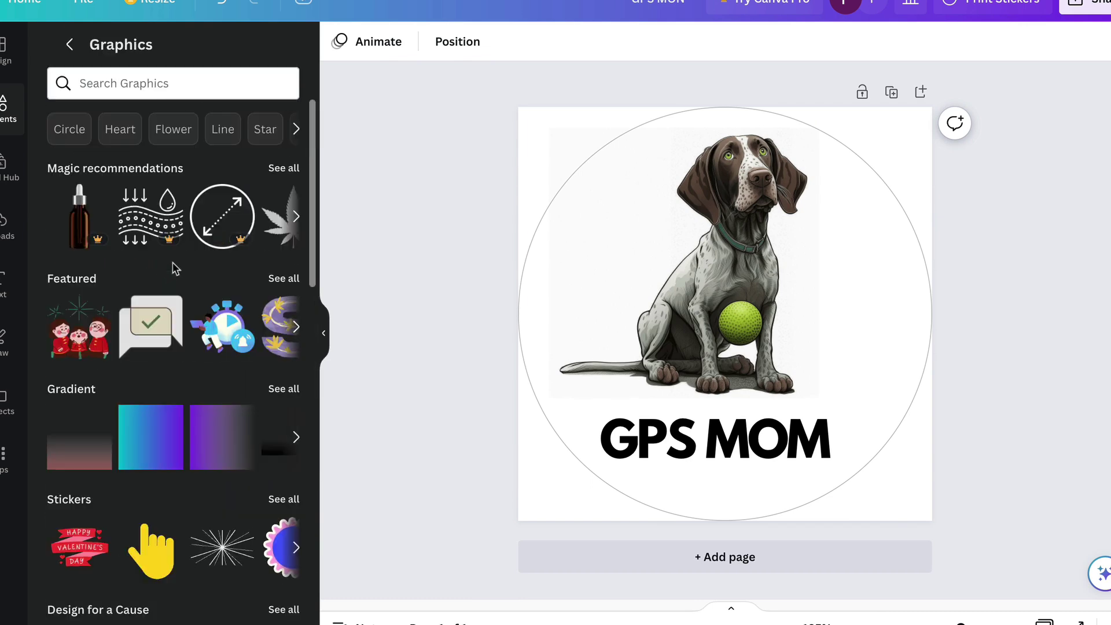
scroll(173, 266, "down", 6)
scroll(175, 373, "down", 10)
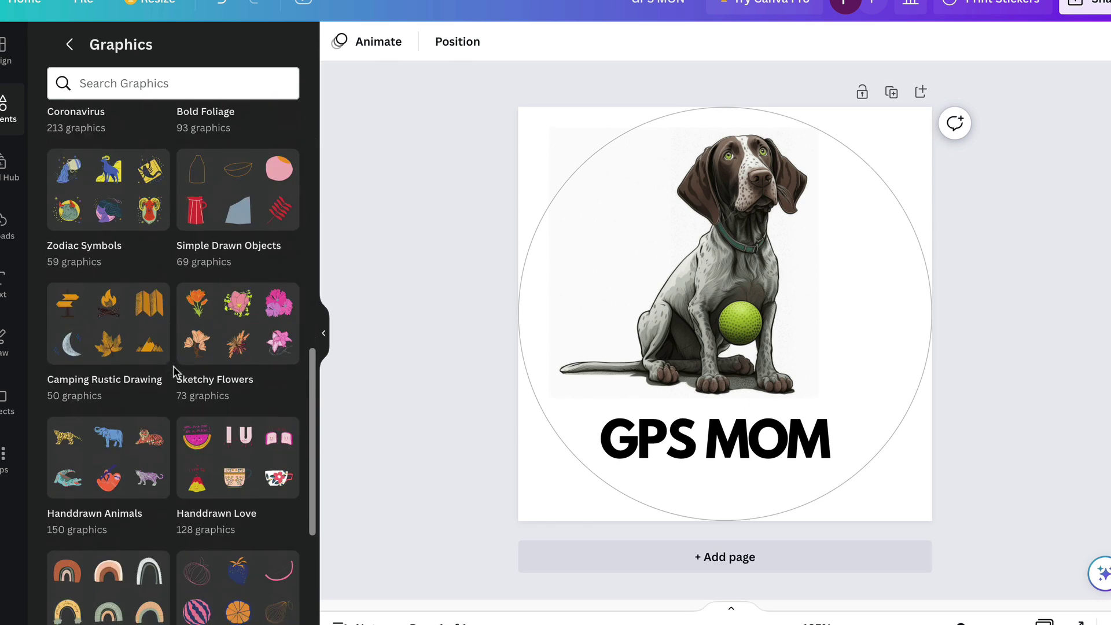
scroll(256, 386, "down", 10)
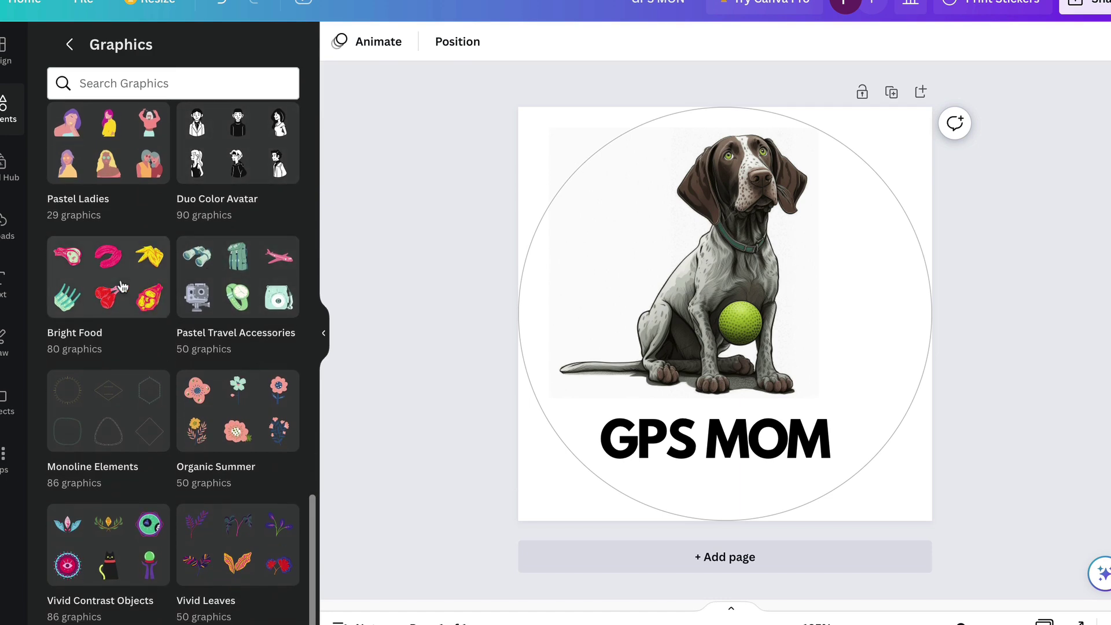
left_click(108, 295)
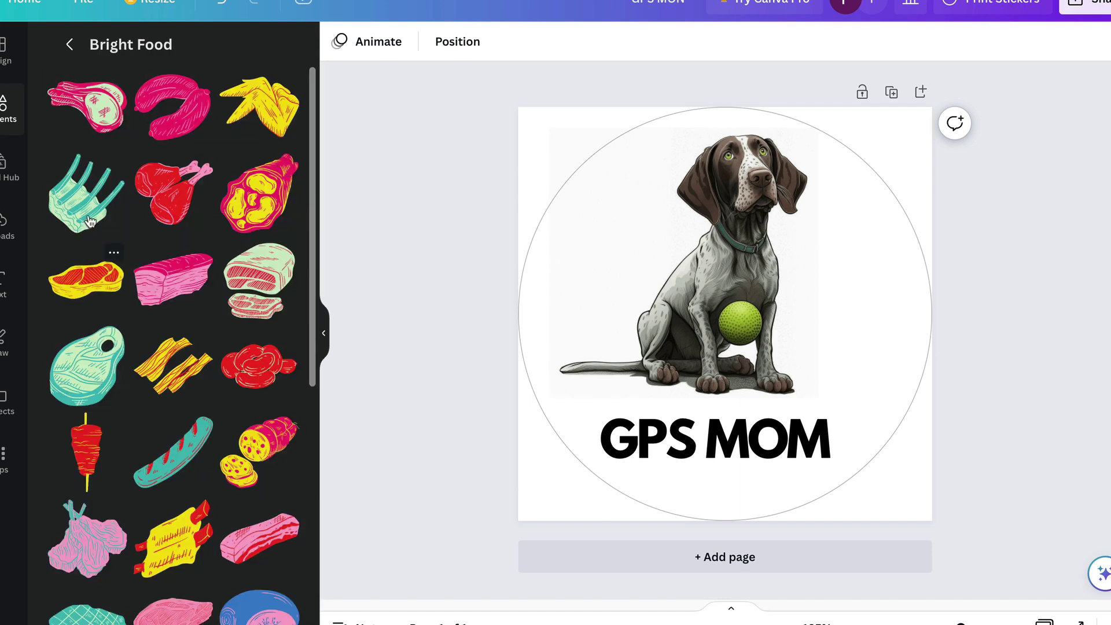
Add the pink and green meat cutlet graphic to the sticker beside the dog's front paws
left_click_drag(98, 112, 834, 318)
left_click_drag(935, 383, 853, 370)
left_click(1039, 274)
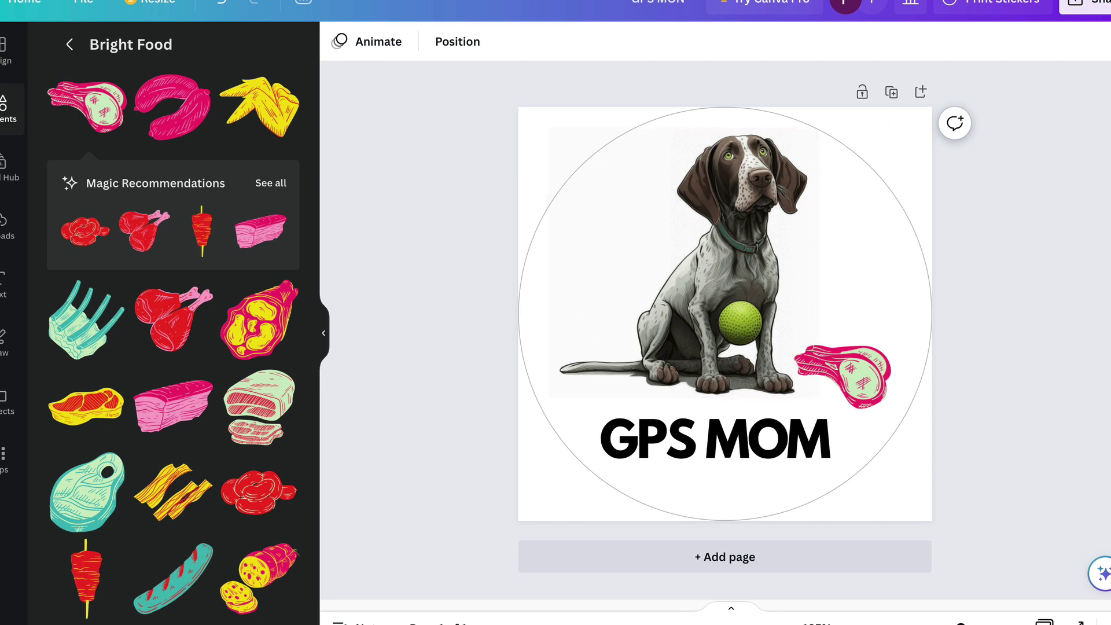
Download the sticker design as a PNG and open the downloaded GPS MON.png file
left_click(1080, 12)
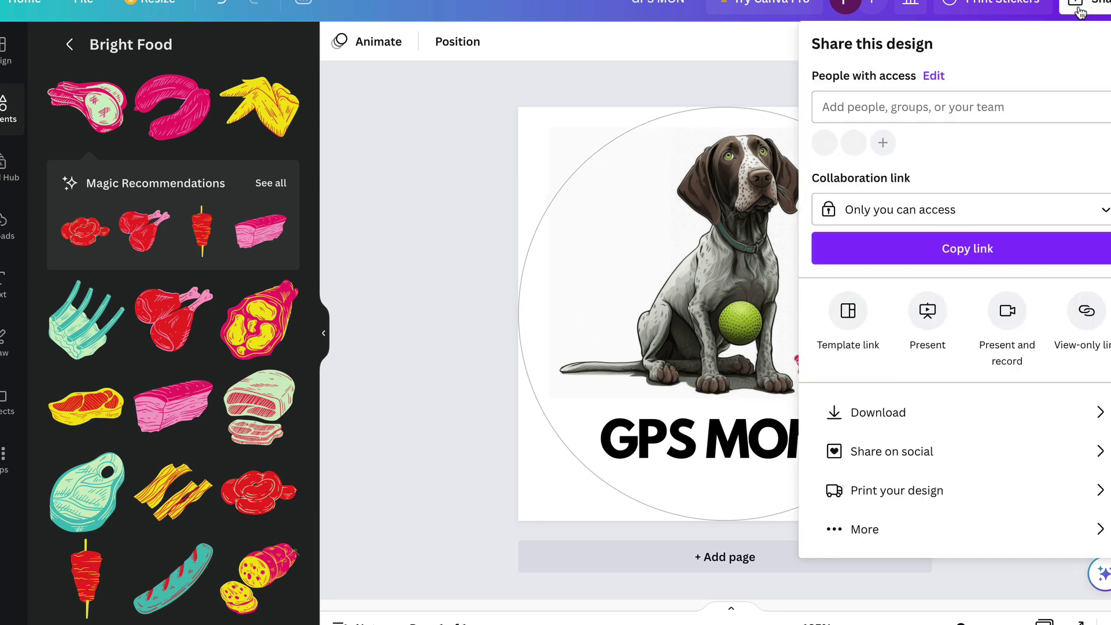
left_click(879, 409)
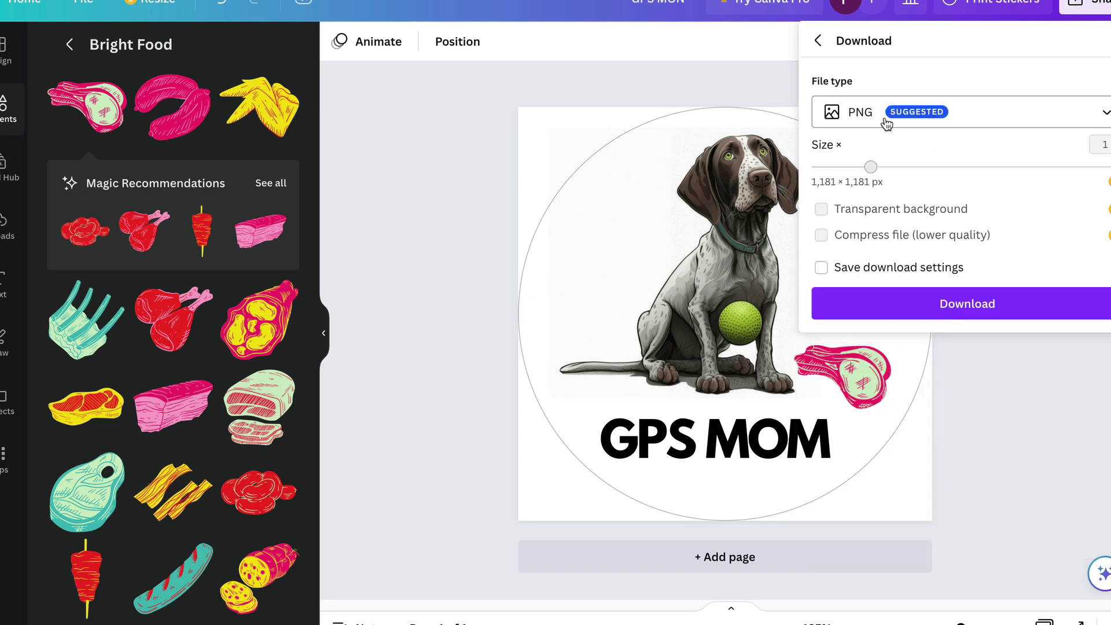
left_click(1005, 303)
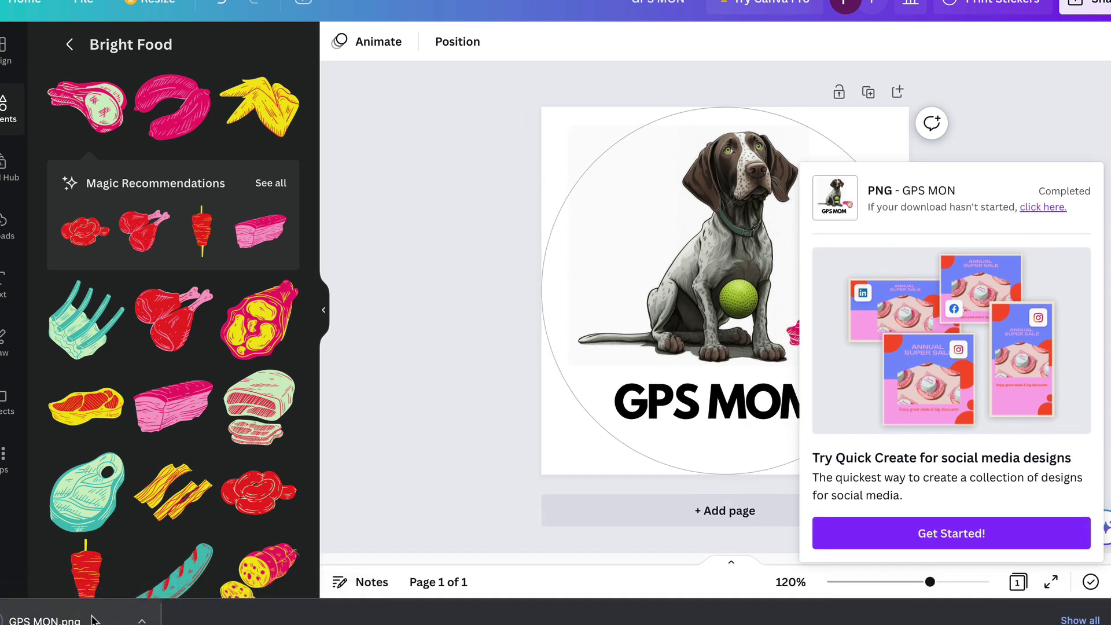
left_click(44, 620)
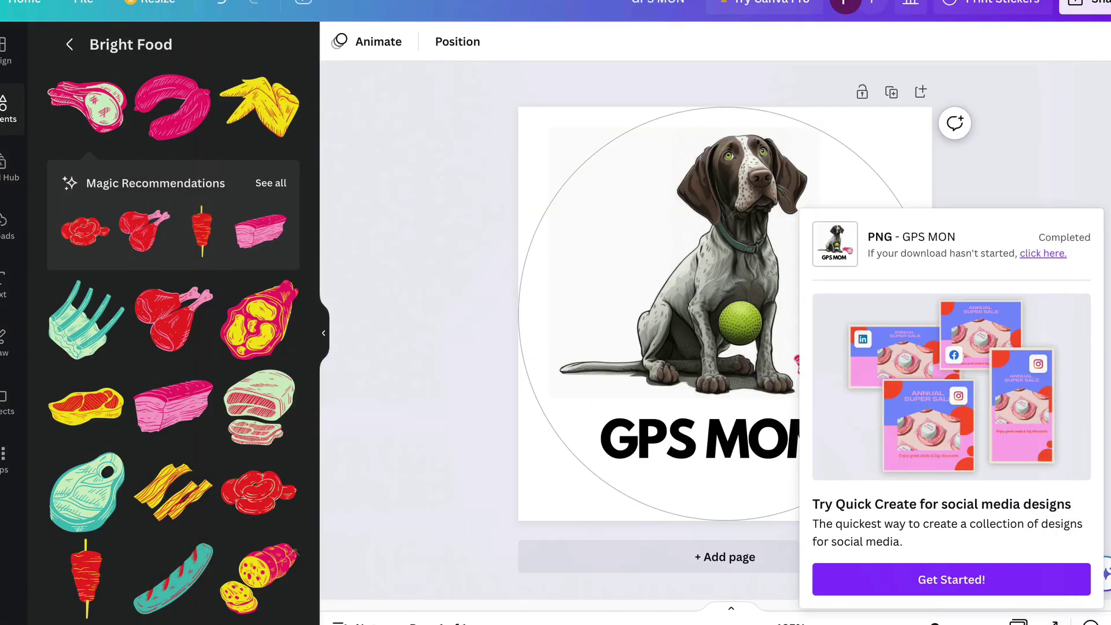
Switch to Printful, open the Kiss-Cut Stickers product and start a product template for it
left_click(1049, 179)
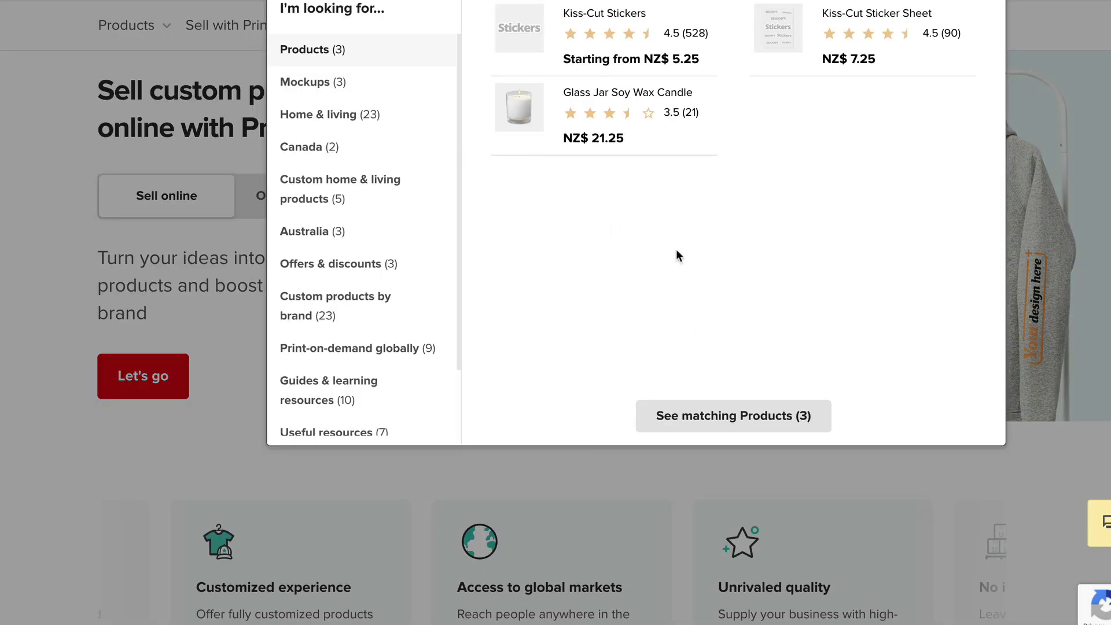
left_click(46, 172)
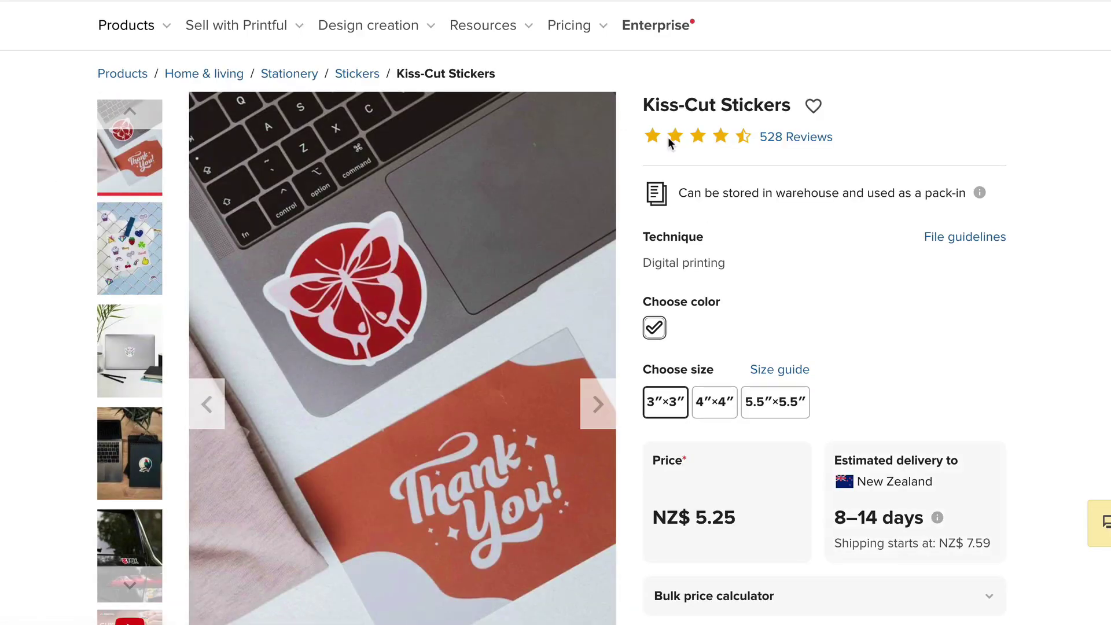
mouse_move(333, 25)
scroll(723, 197, "down", 3)
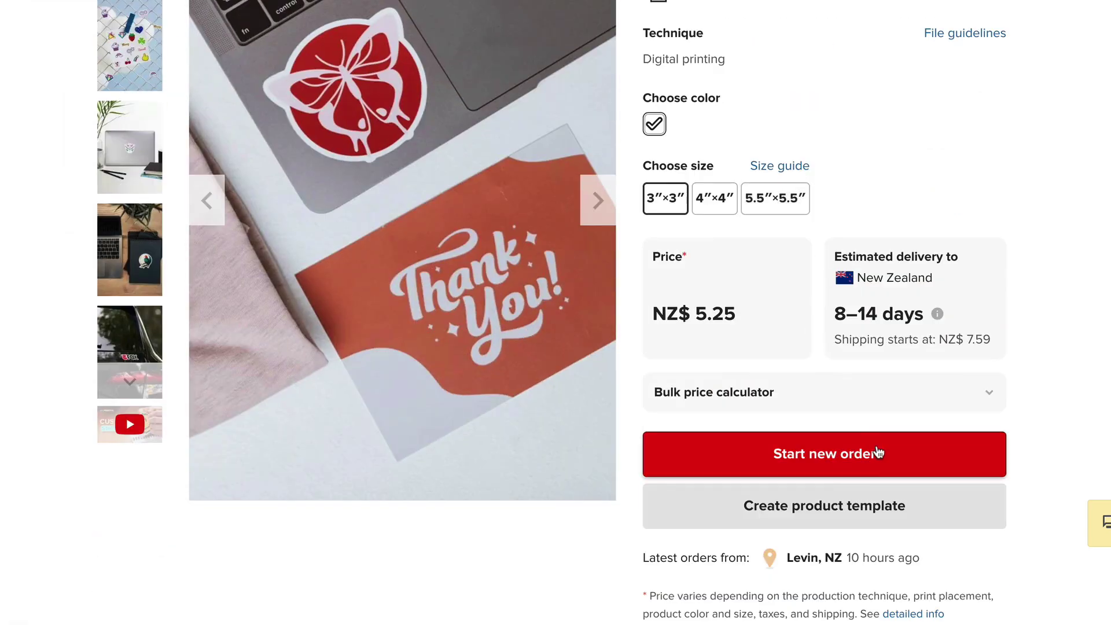
left_click(868, 513)
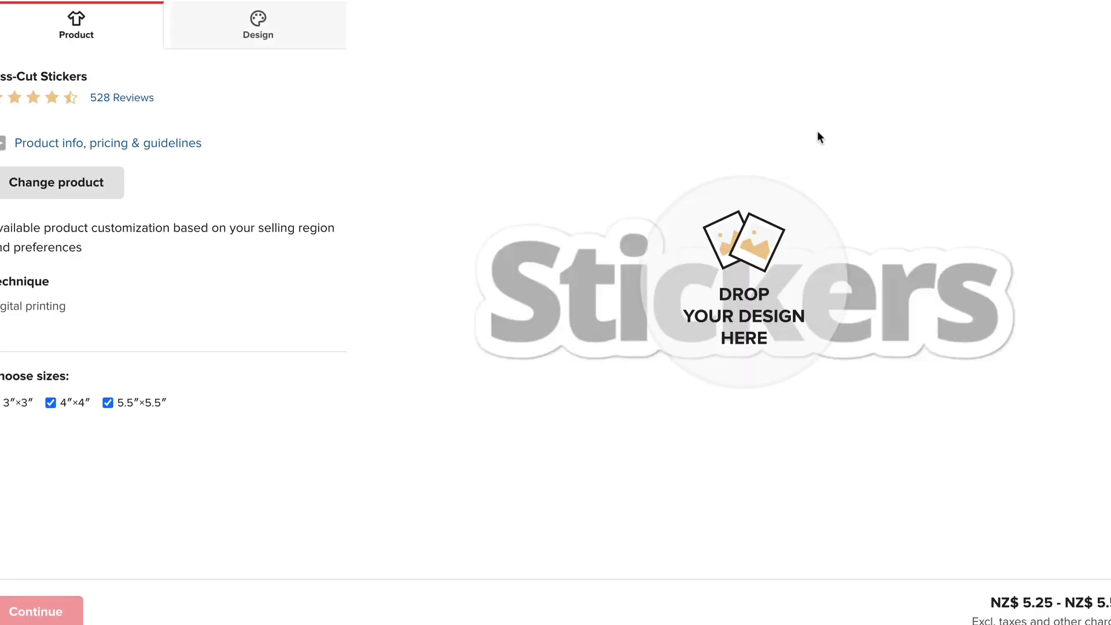
Place the GPS MOM design on the sticker from the file library and deselect it
left_click(752, 140)
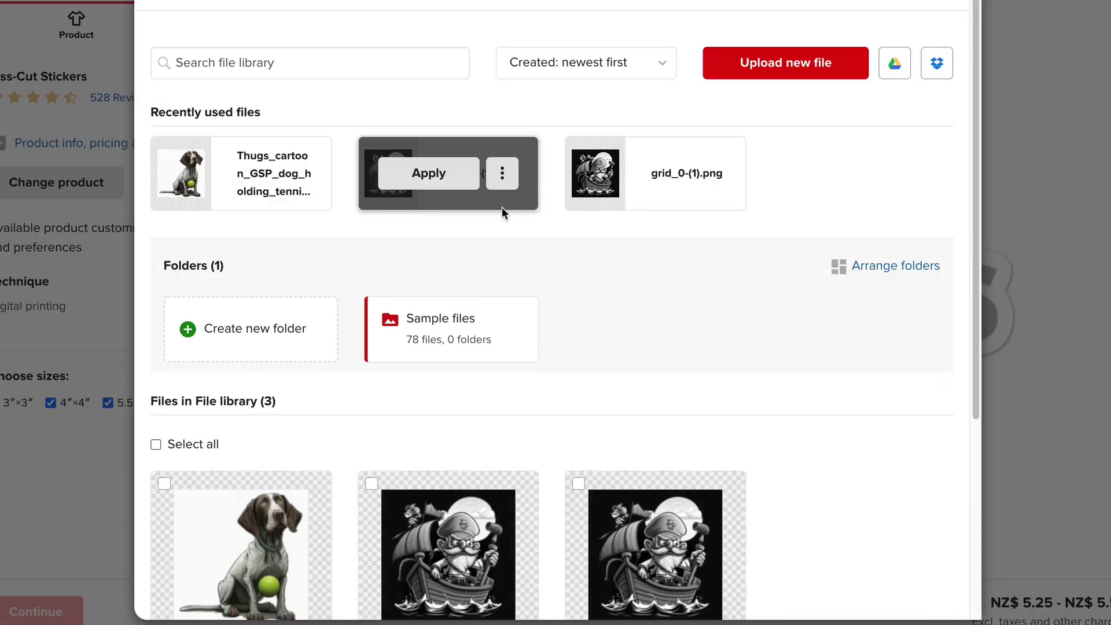
left_click(241, 544)
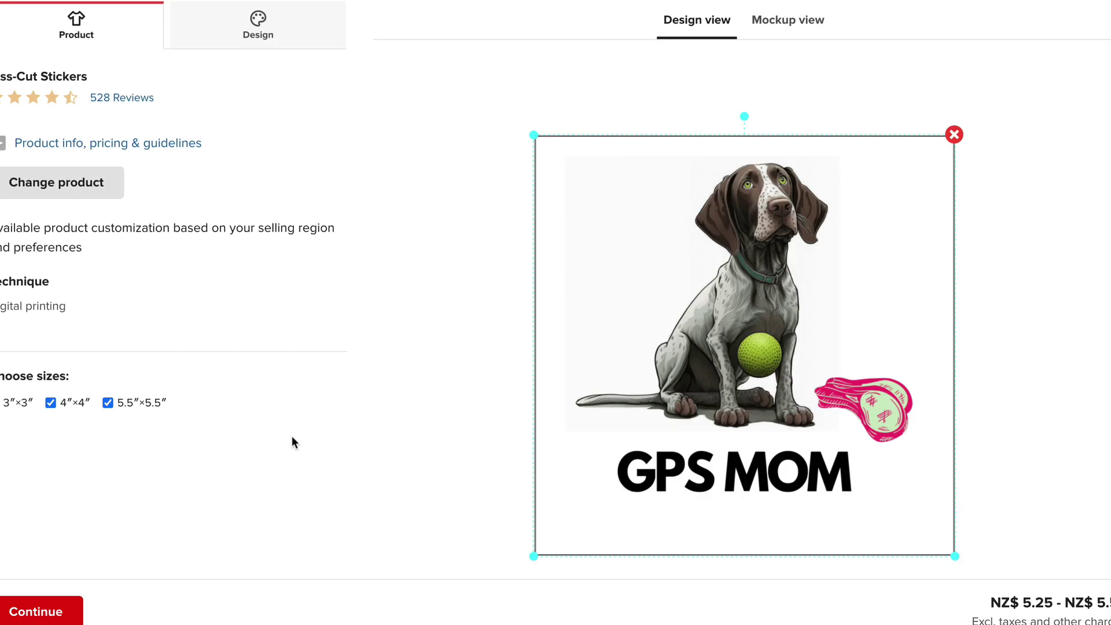
left_click(497, 116)
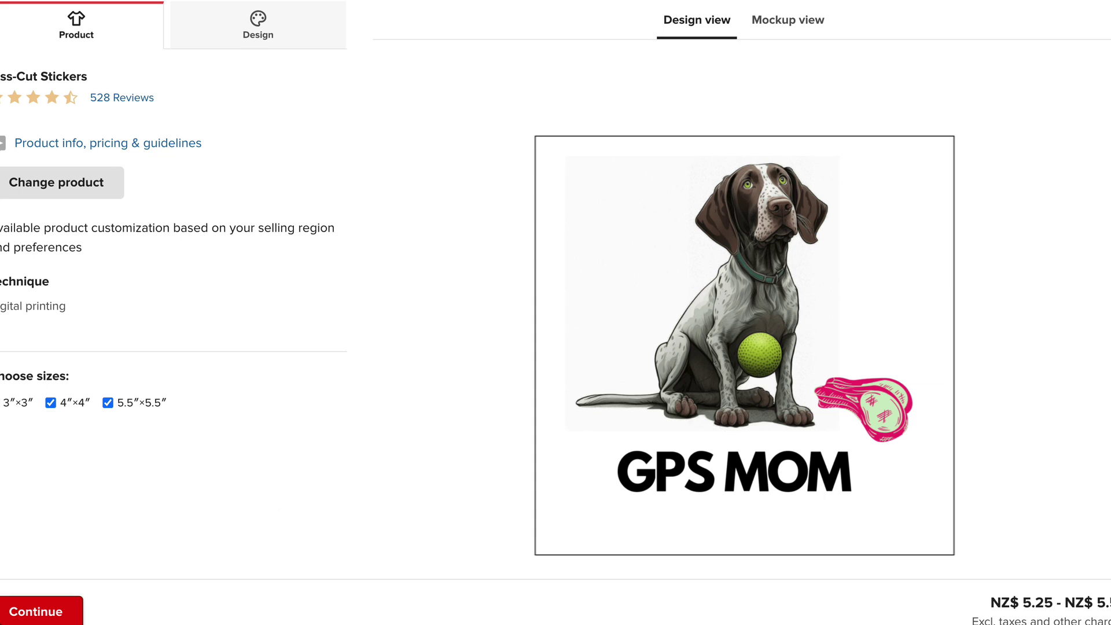
Continue to the template details, title the product template "GSP Mom Sticker" and save it
left_click(41, 611)
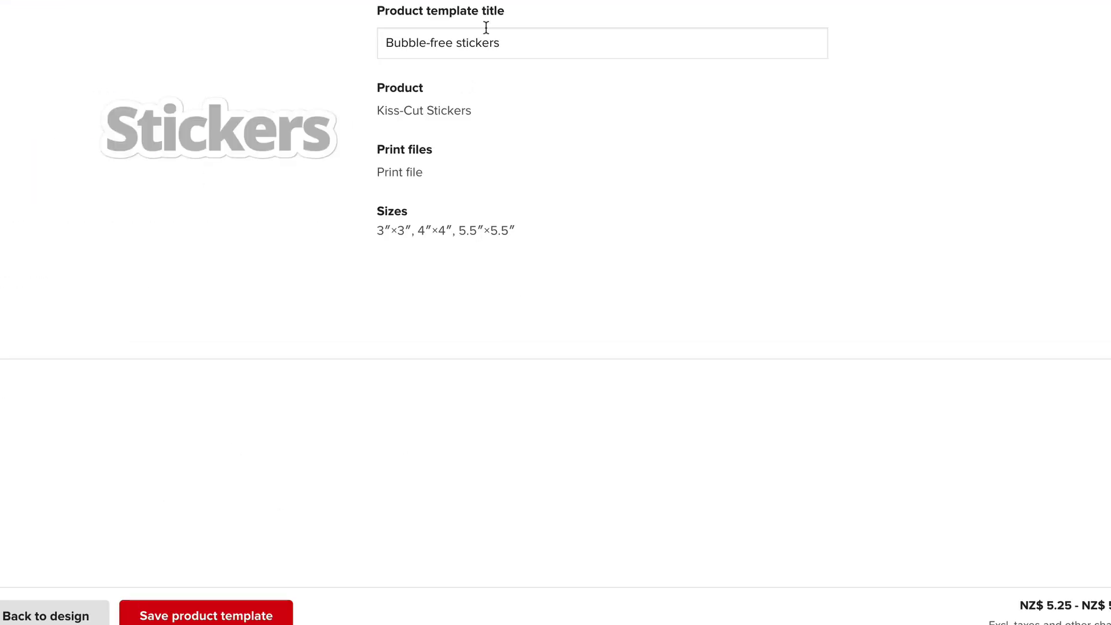
left_click_drag(513, 41, 377, 38)
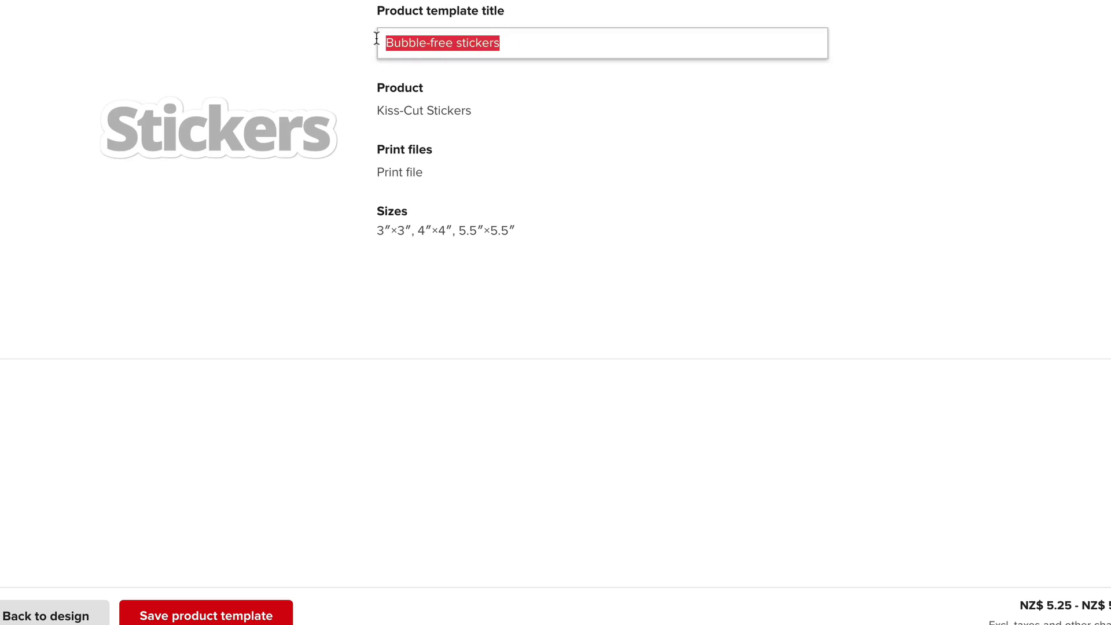
type("GSP Mom Sticker")
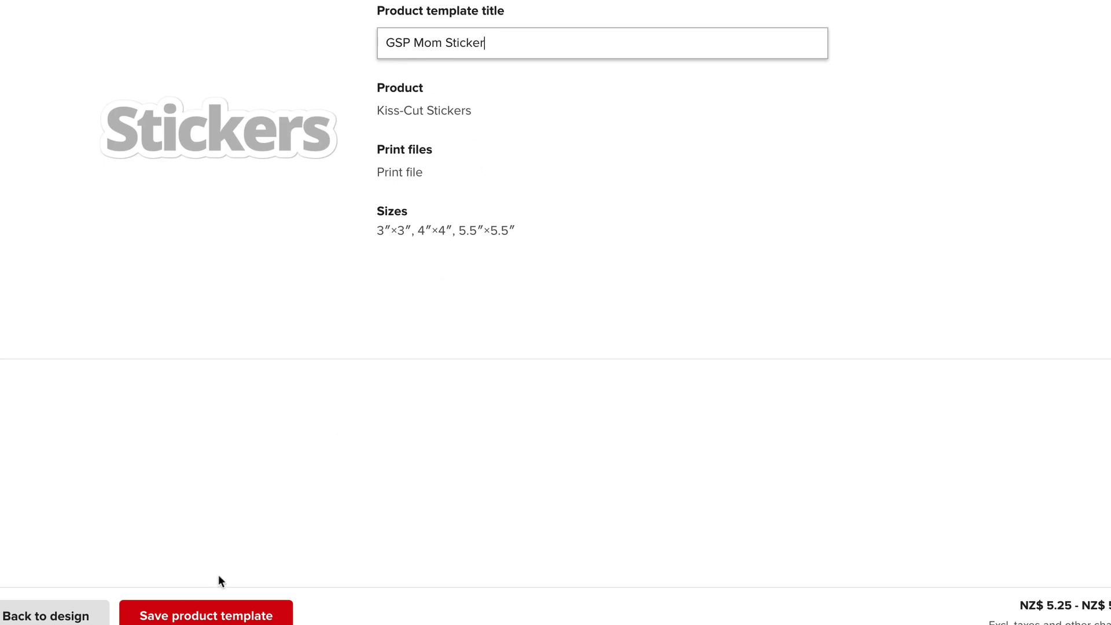
left_click(199, 616)
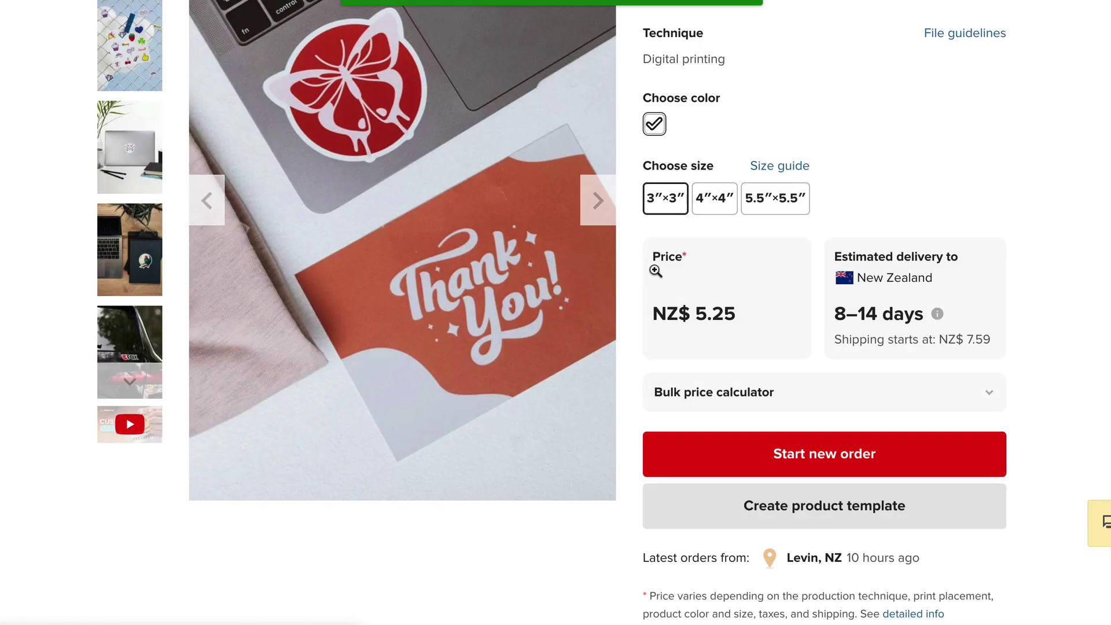
Examine Printful's supported selling platforms, product range and explanation of how print-on-demand dropshipping works on its home page
mouse_move(532, 263)
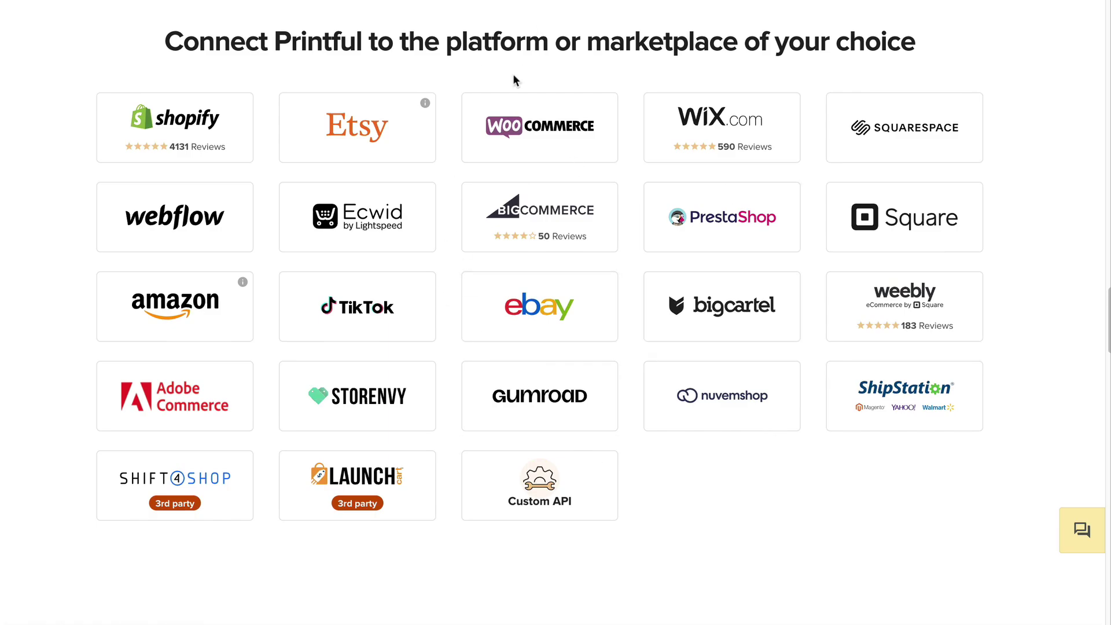
scroll(515, 81, "up", 7)
left_click_drag(1109, 277, 1108, 17)
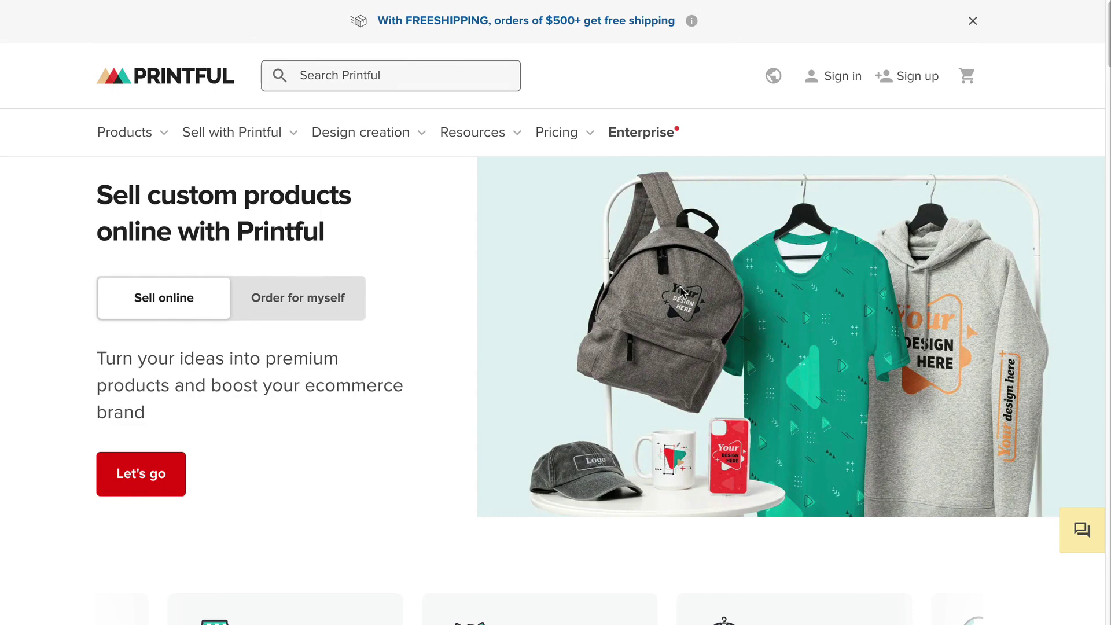
scroll(561, 231, "down", 10)
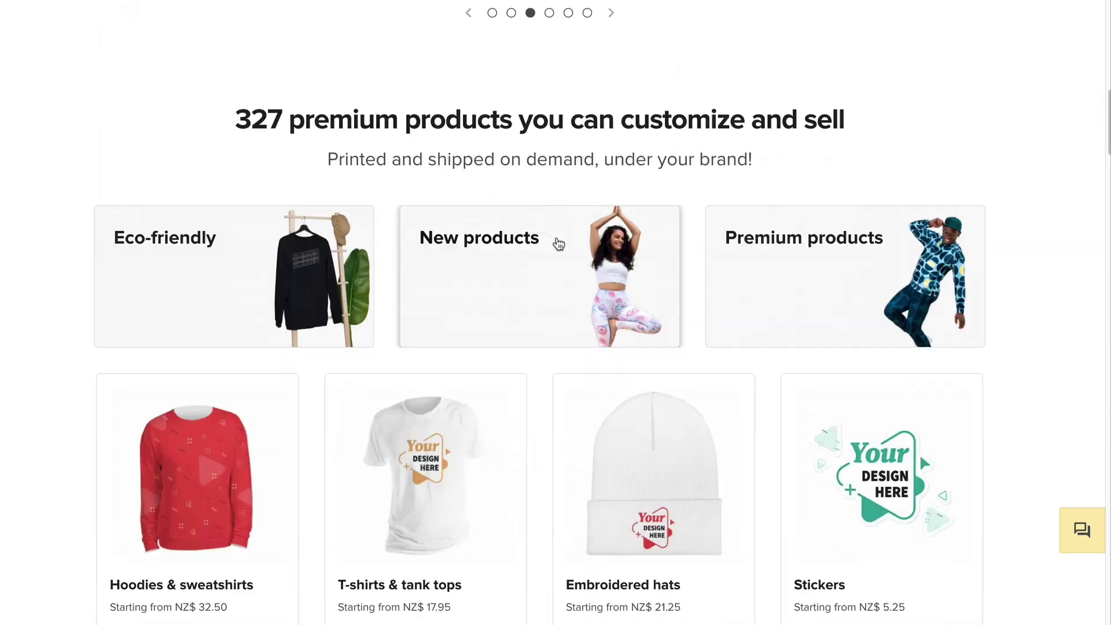
scroll(559, 243, "down", 12)
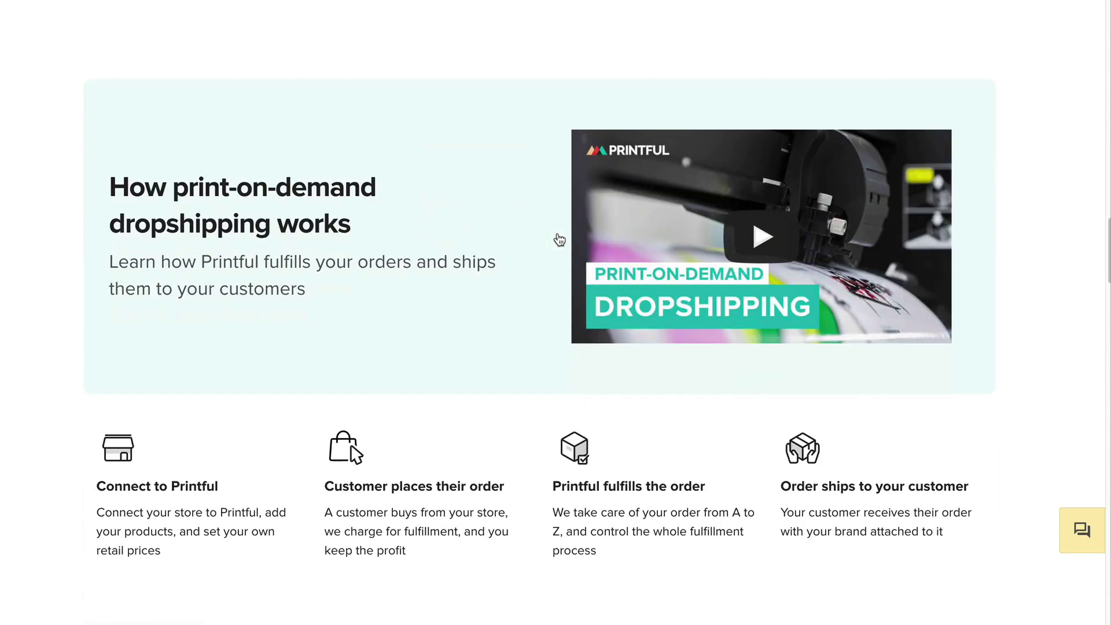
Open Printful's Etsy integration page and start connecting an Etsy store
scroll(559, 240, "down", 10)
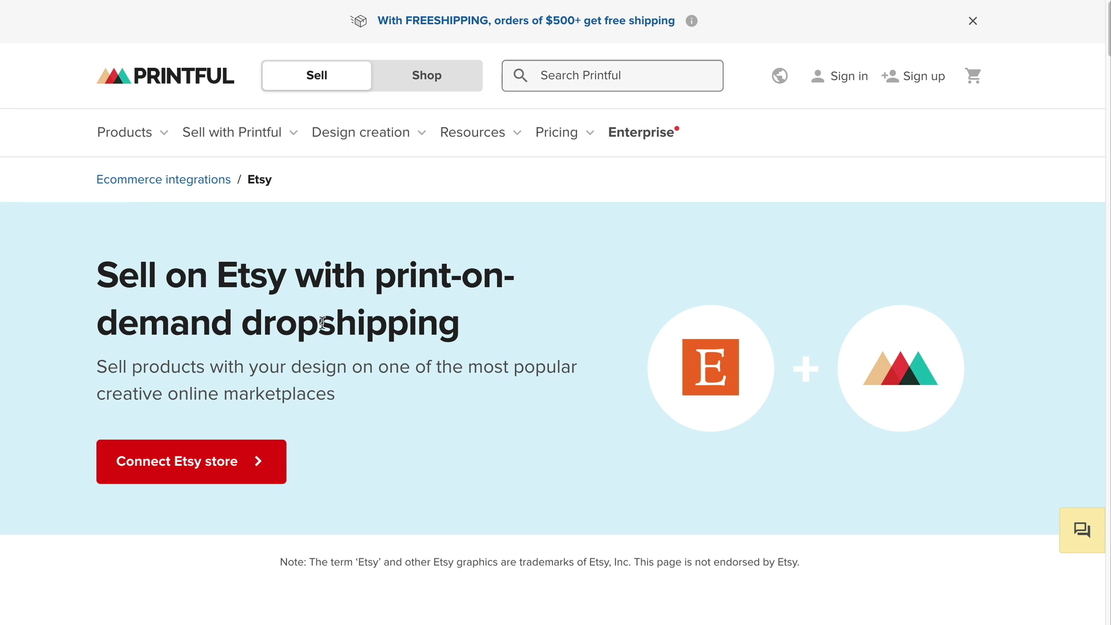
scroll(173, 378, "down", 1)
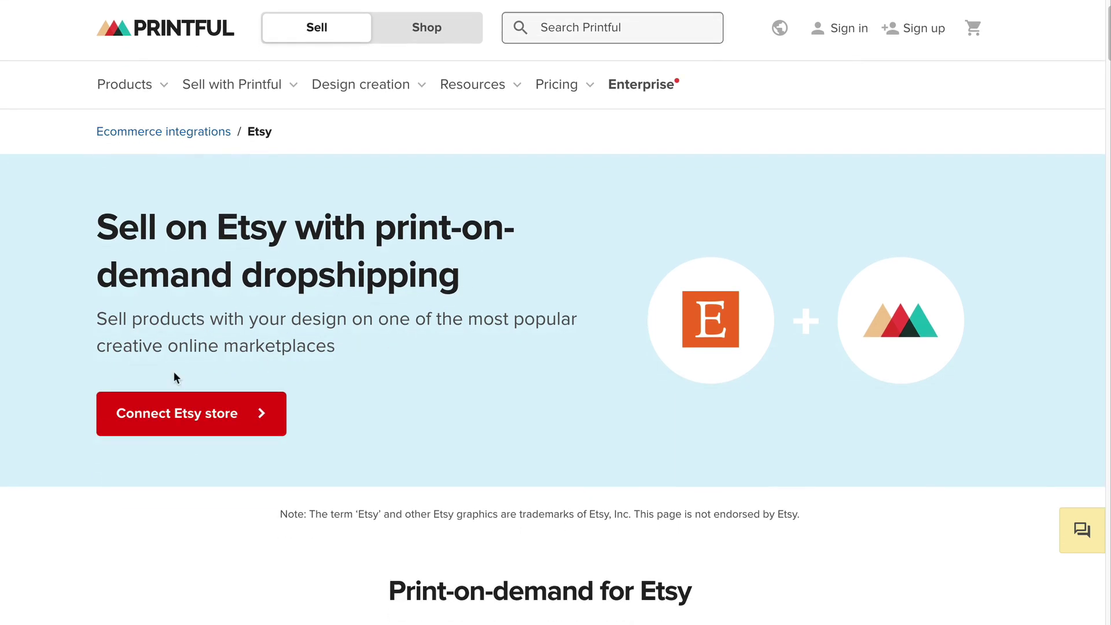
left_click(213, 420)
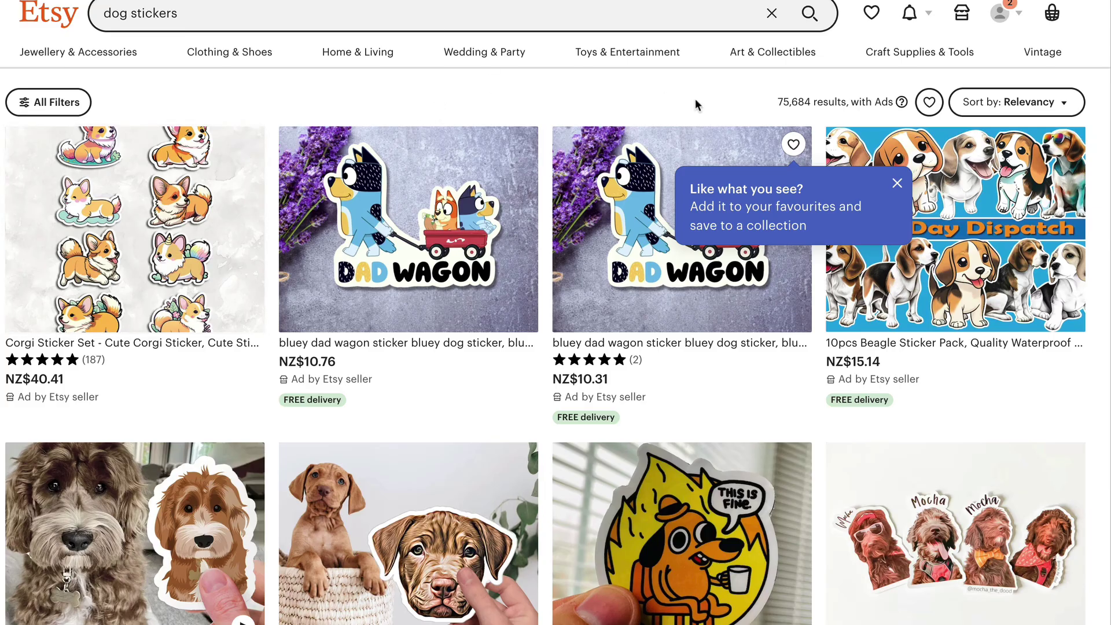
On Etsy's dog stickers results, dismiss the favourites tip, open the Corgi Sticker Set listing and examine its title, highlights and description
left_click(887, 184)
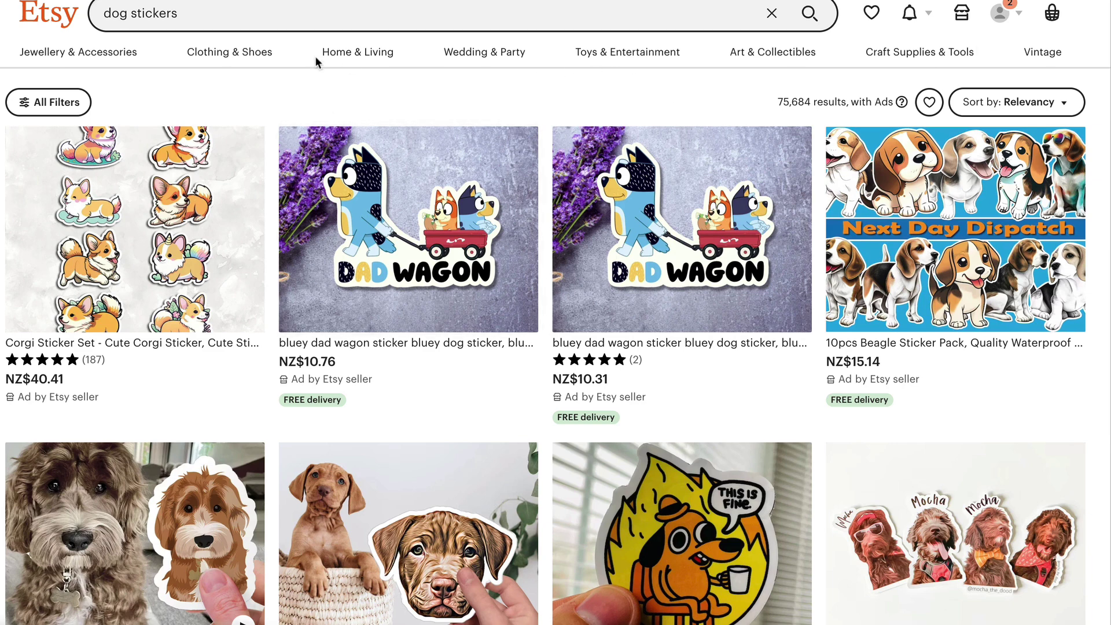
left_click(174, 260)
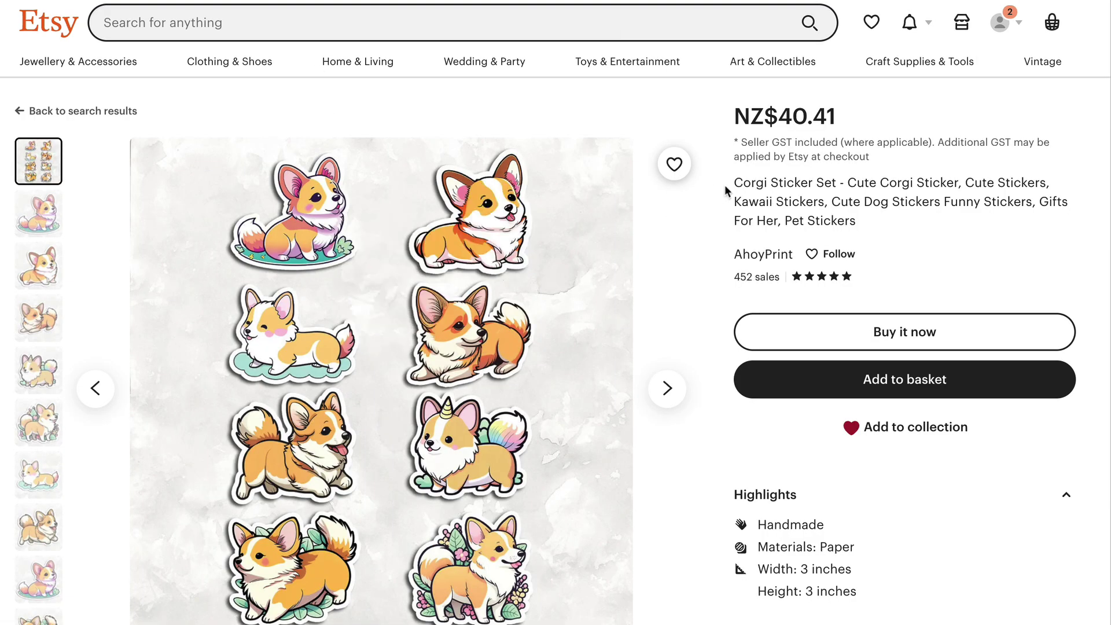
left_click_drag(739, 178, 856, 218)
scroll(878, 438, "down", 5)
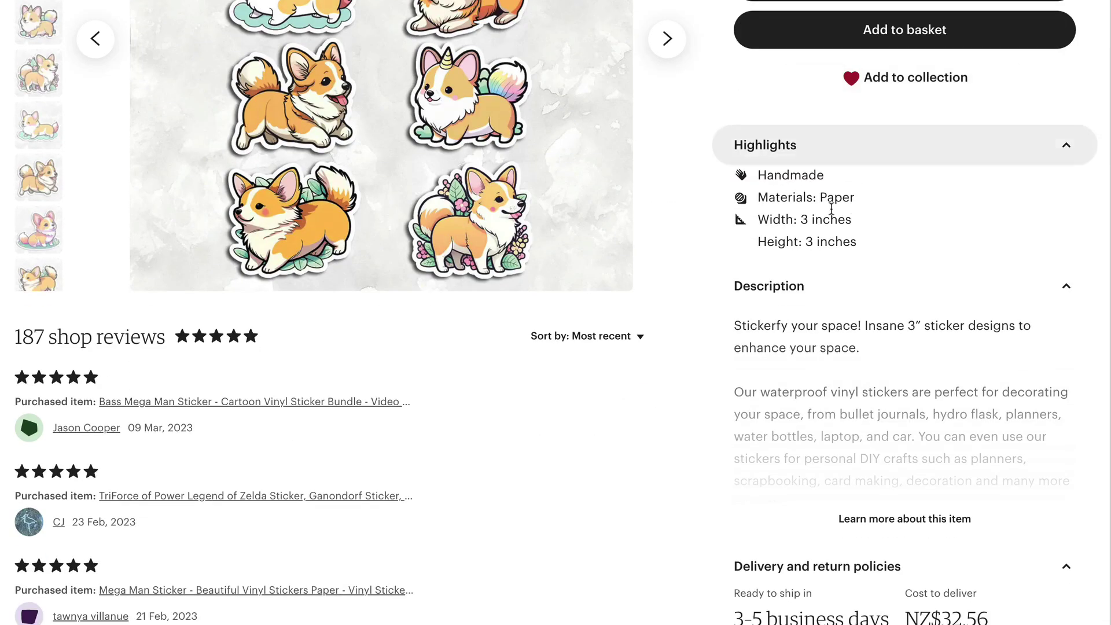
Expand the Corgi Sticker Set's full item description and read it through to the delivery and return policies
left_click(905, 518)
scroll(819, 220, "down", 7)
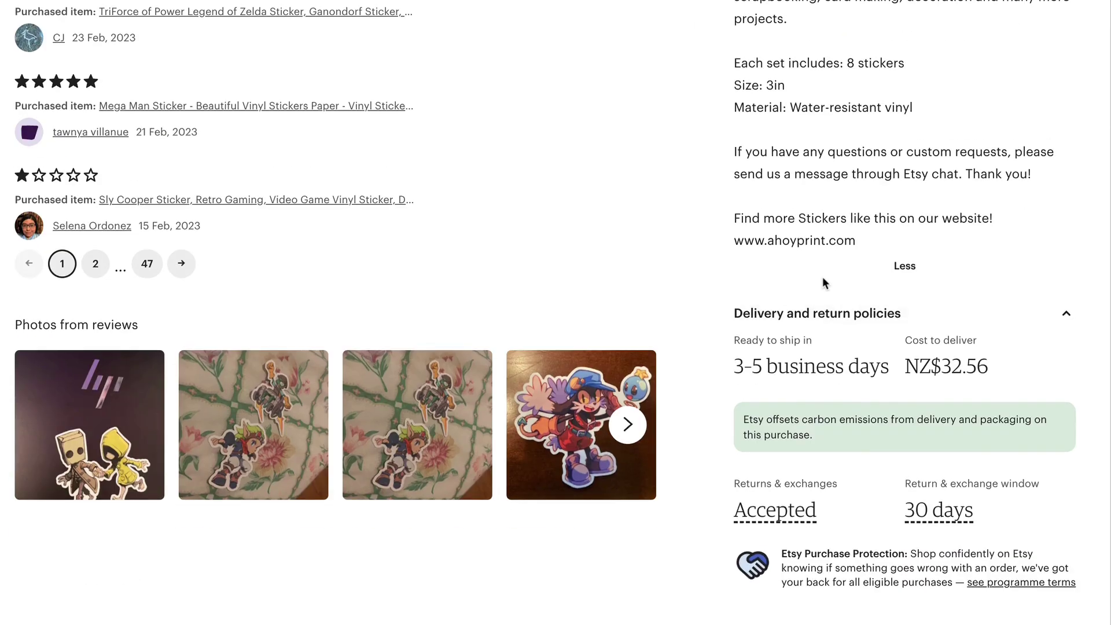
scroll(822, 278, "up", 12)
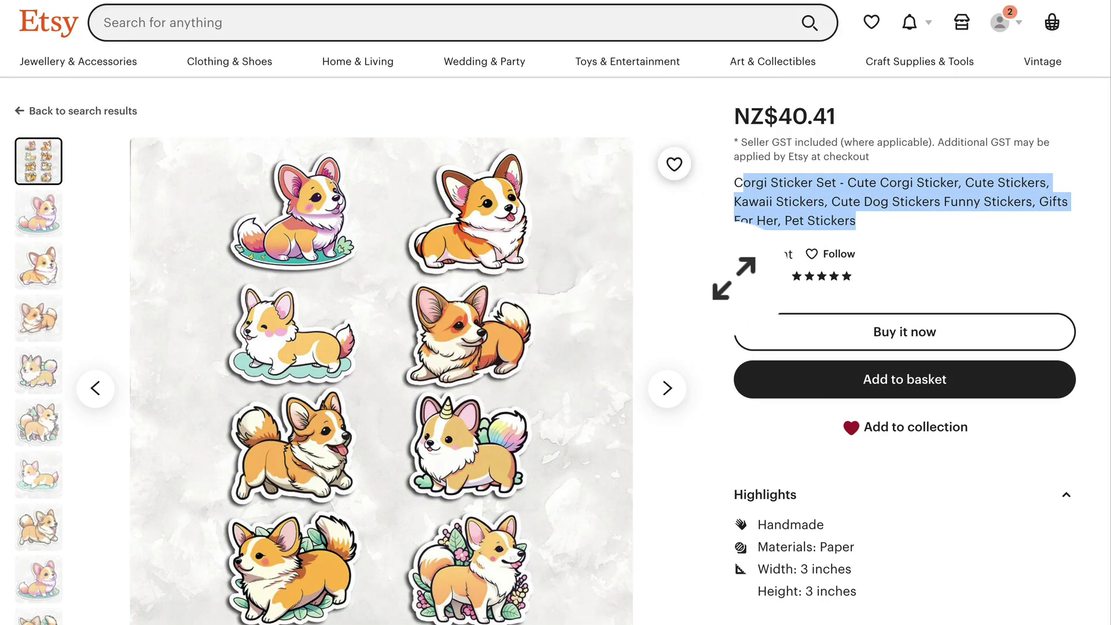
Examine the keyword phrases in the Corgi Sticker Set listing title, highlighting "Pet Stickers" at its end
mouse_move(744, 183)
left_mouse_down()
mouse_move(854, 220)
mouse_move(751, 185)
left_mouse_up()
left_click(753, 203)
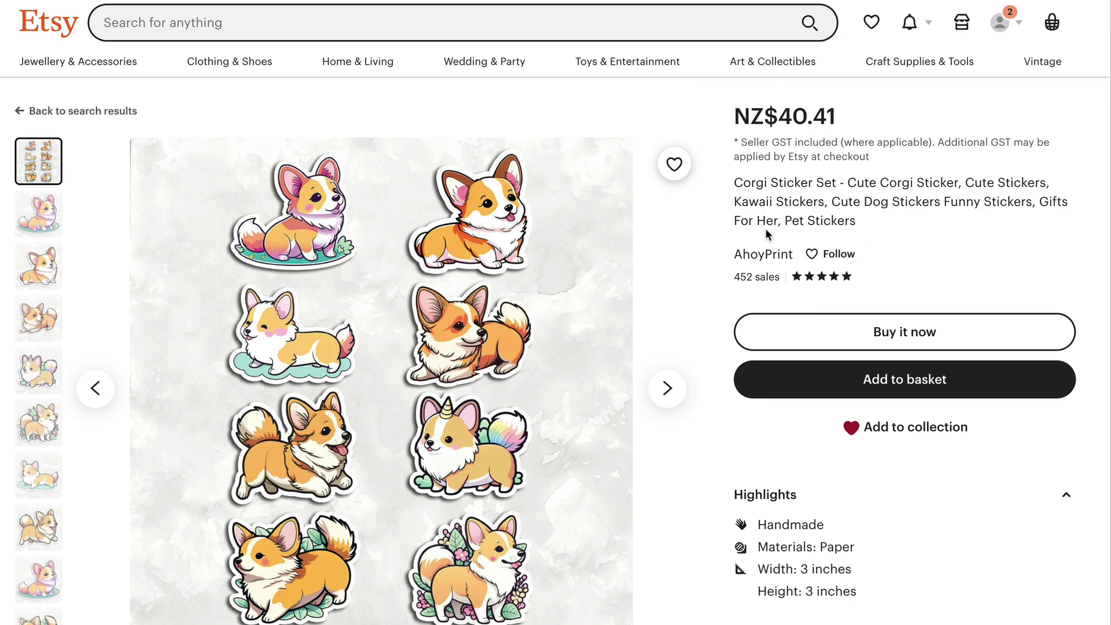
left_click_drag(855, 221, 787, 218)
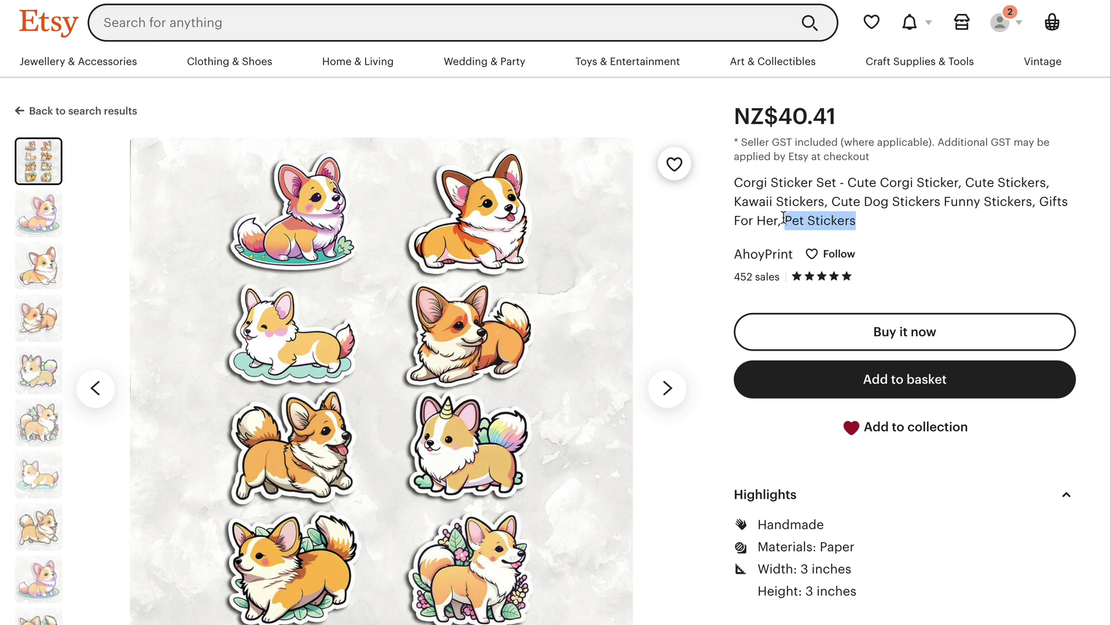
left_click(767, 209)
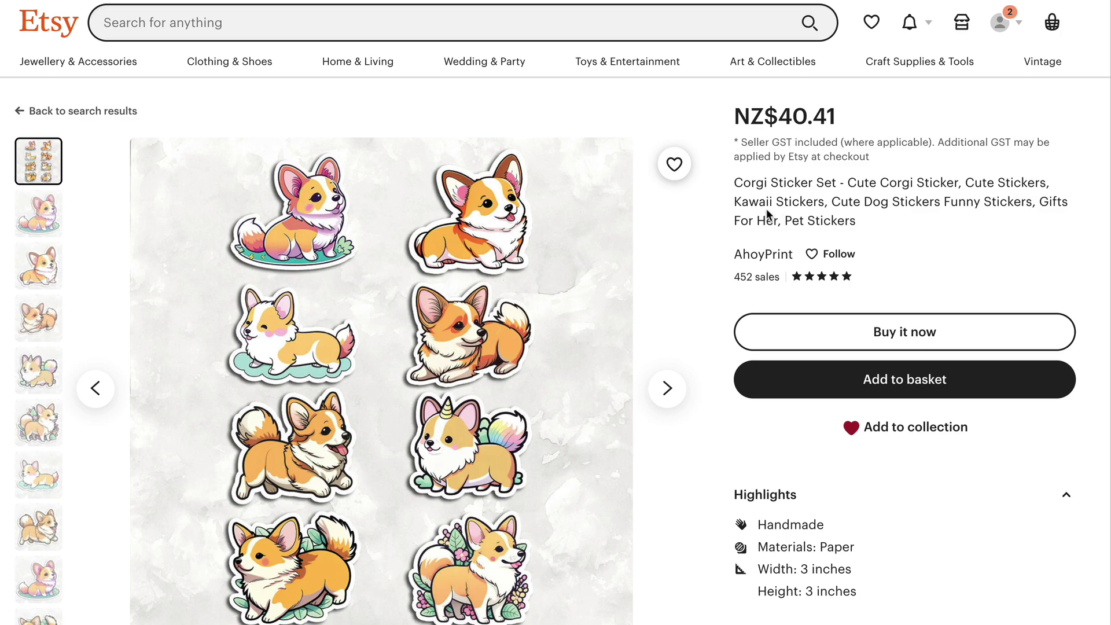
Highlight the expanded description text and the listing title in turn to compare the wording used in both
scroll(766, 208, "down", 10)
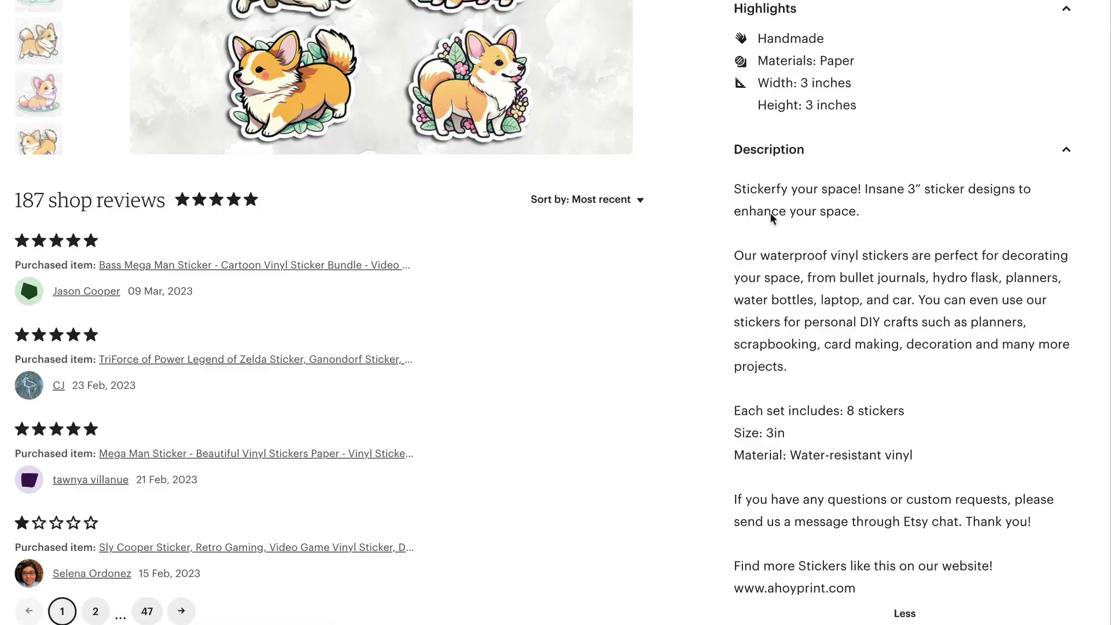
left_click_drag(737, 133, 994, 519)
scroll(871, 348, "up", 5)
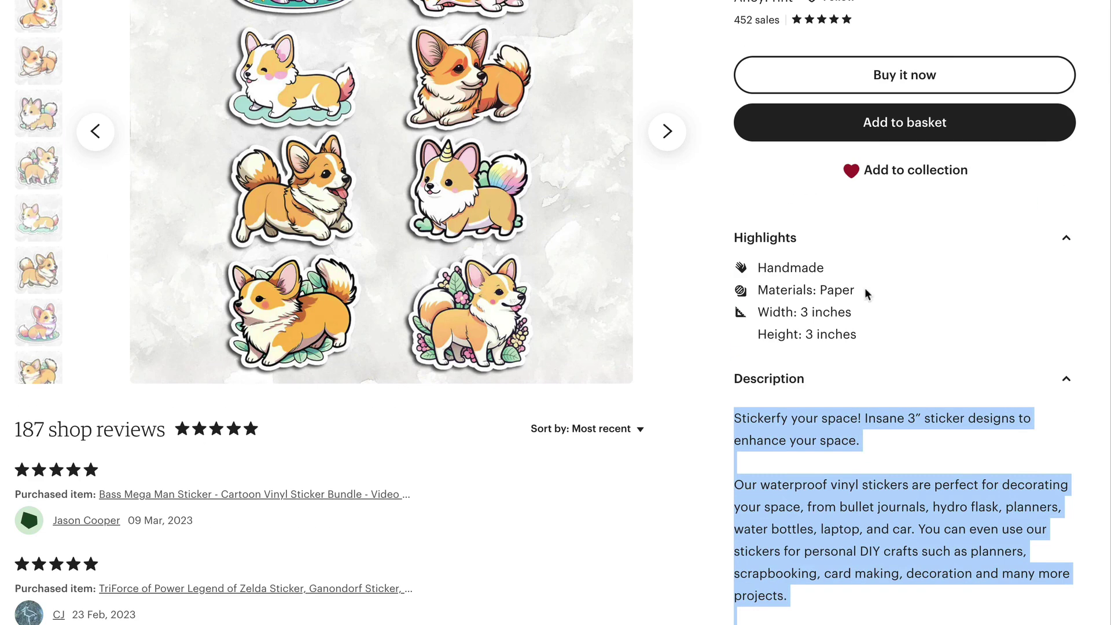
scroll(839, 121, "up", 2)
left_click_drag(868, 67, 731, 12)
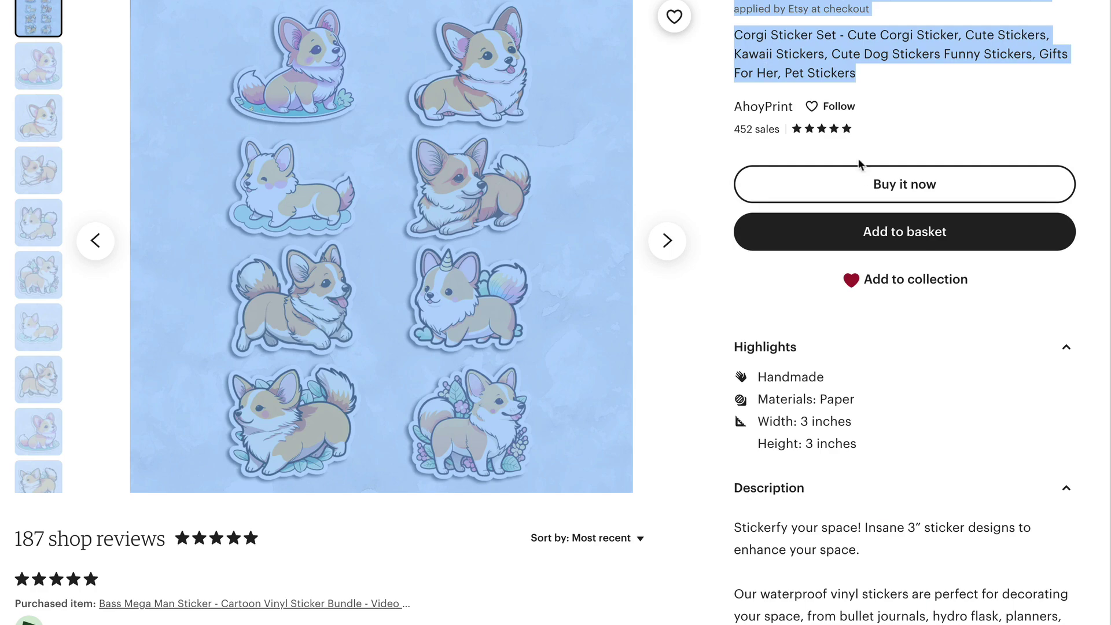
scroll(857, 197, "down", 8)
left_click(945, 186)
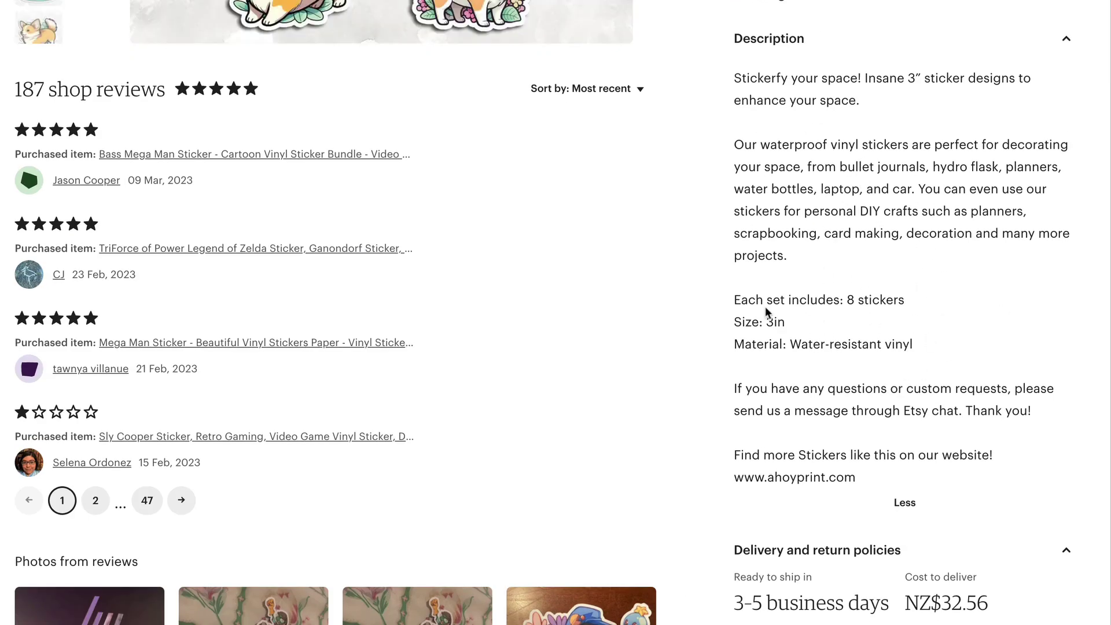
Examine the description's "Each set includes: 8 stickers" line by highlighting it, and return to the listing's title and price
left_click_drag(733, 299, 884, 300)
left_click(811, 300)
left_click_drag(734, 300, 850, 300)
left_click(855, 300)
scroll(1001, 299, "up", 10)
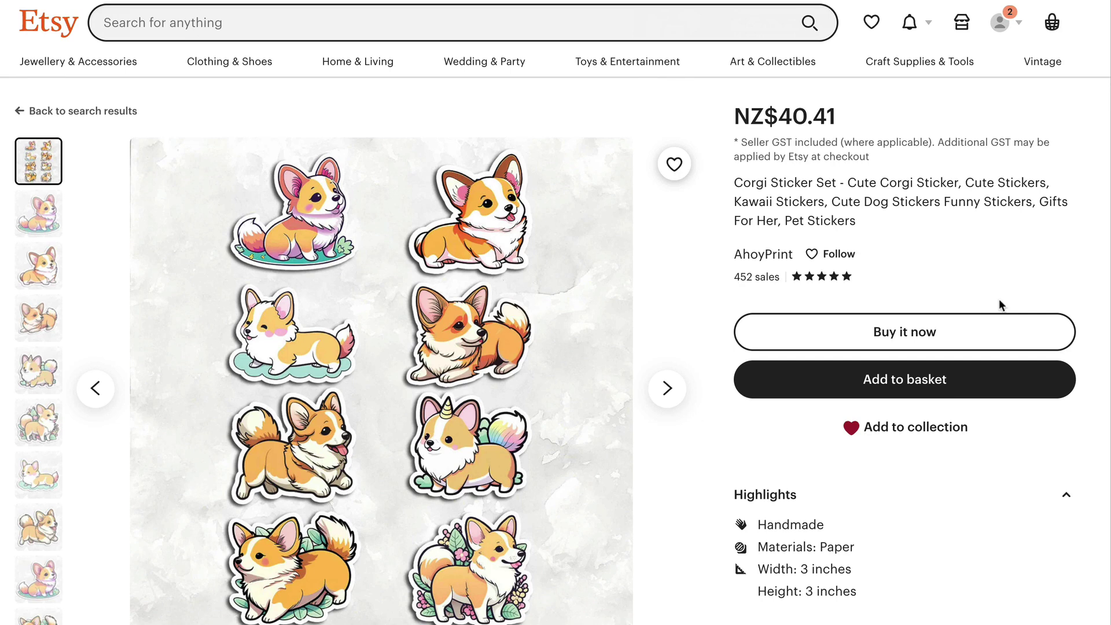